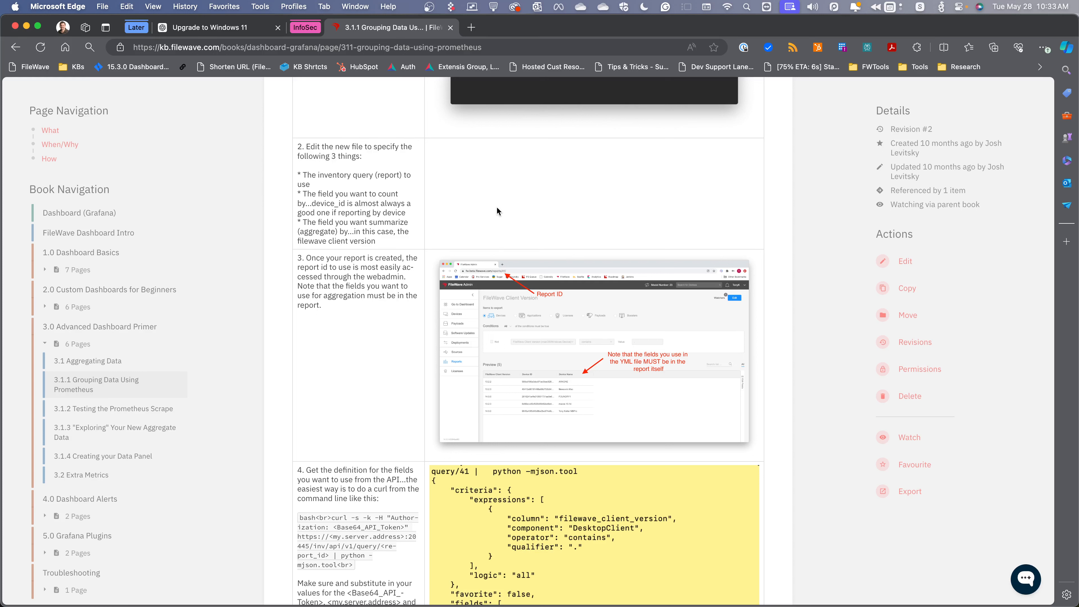
# - Read the article's instructions on finding the report ID, getting the field definitions and editing the YML file
pyautogui.scroll(-5, 494, 273)
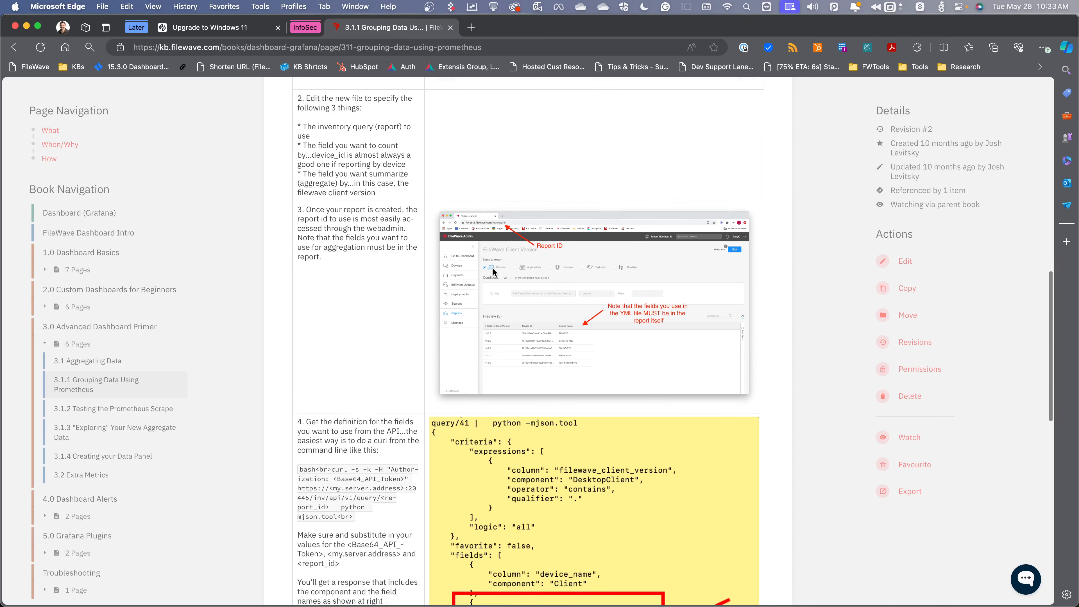
pyautogui.scroll(-3, 494, 272)
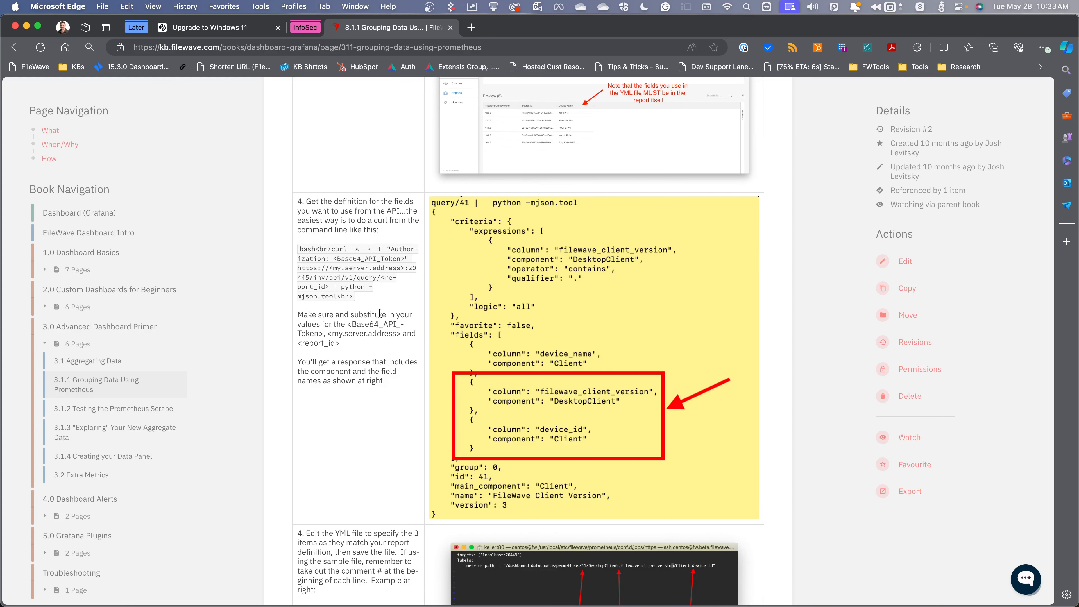
pyautogui.scroll(-6, 380, 313)
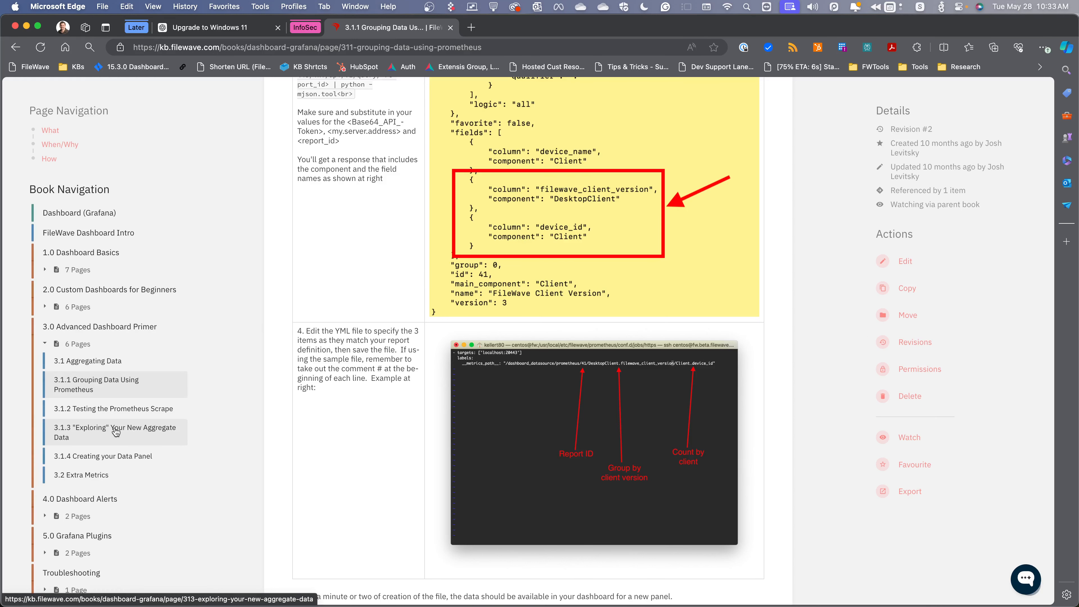
# - Switch to FileWave Admin, discard the open query edit, then reopen the TeamViewer Managed query and expose it to the dashboard
pyautogui.press('super+Tab')
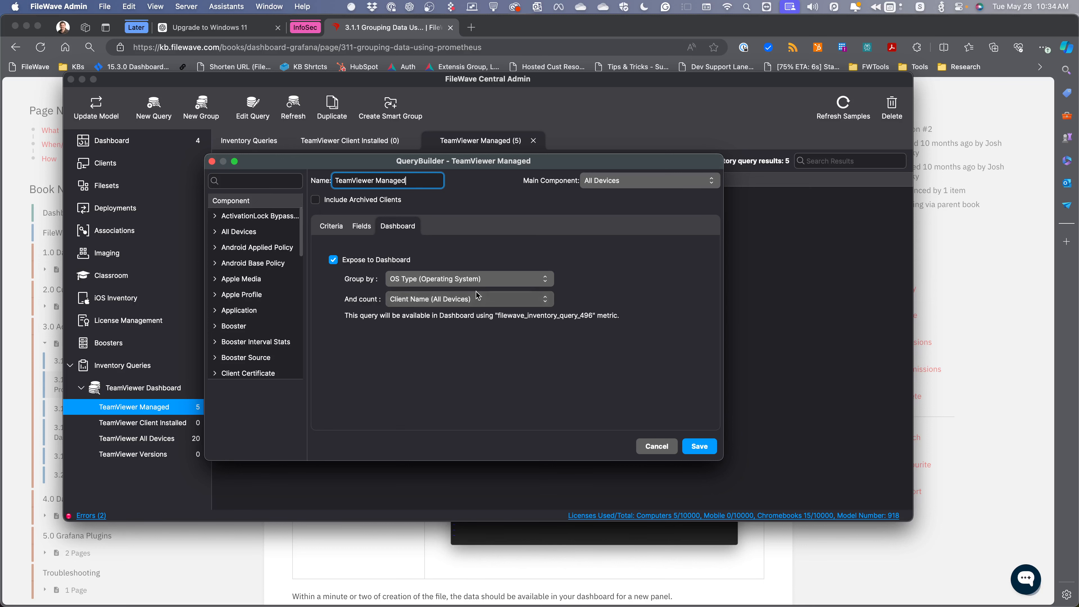
pyautogui.click(645, 449)
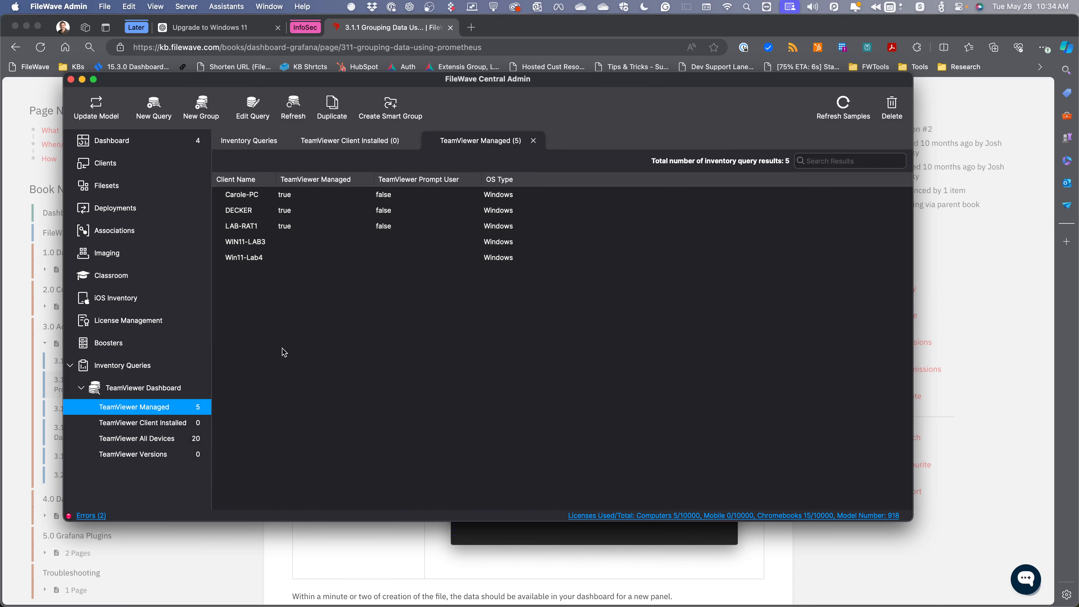
pyautogui.doubleClick(179, 406)
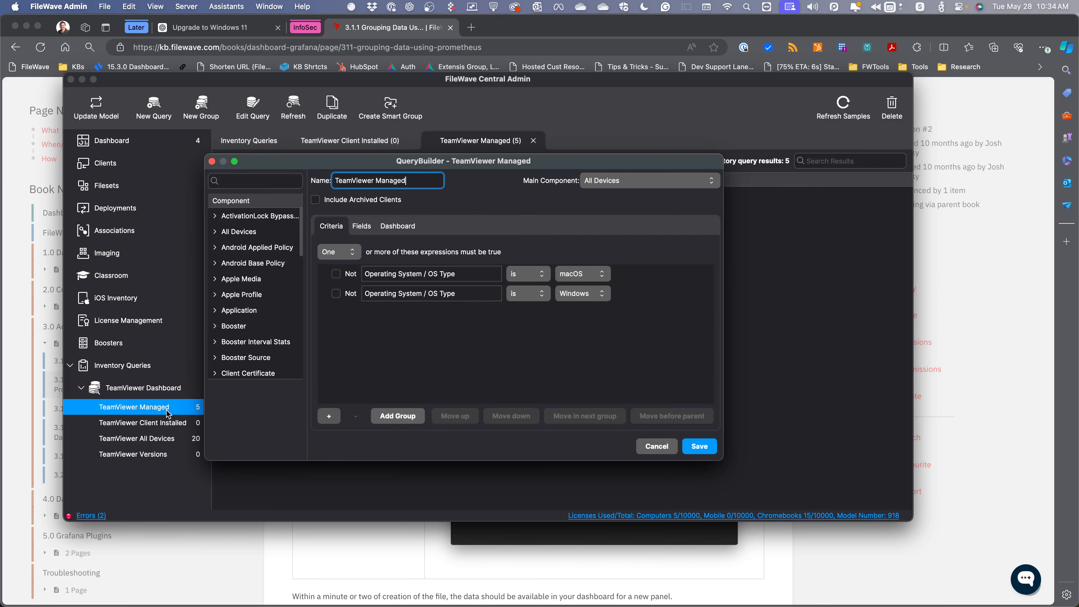
pyautogui.click(406, 228)
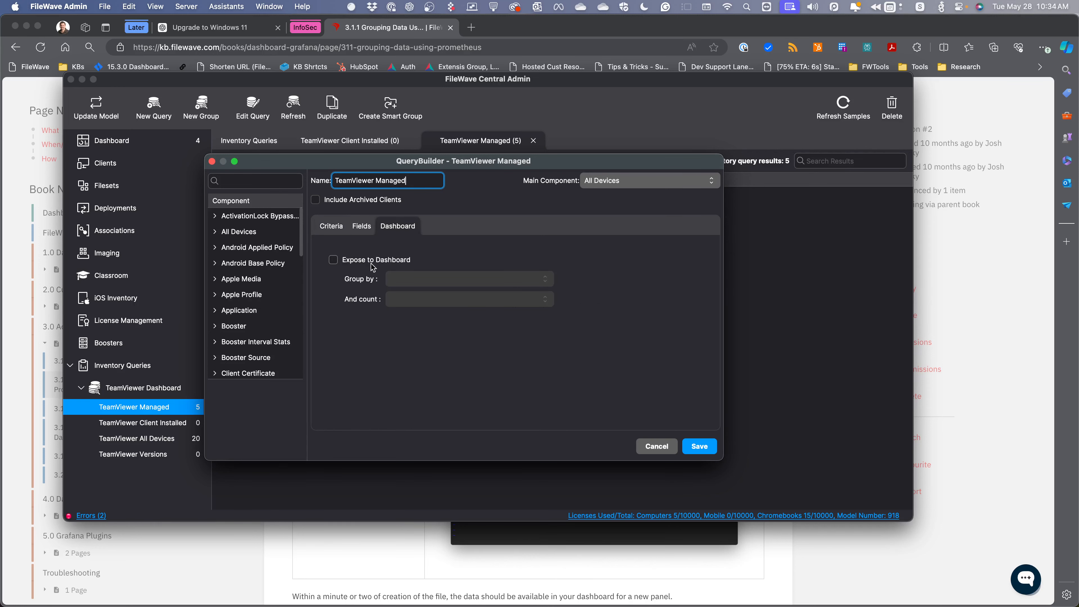
pyautogui.click(394, 261)
# - Group the dashboard data by TeamViewer Prompt User (Custom Fields), count Client Name (All Devices), and save the query
pyautogui.click(420, 280)
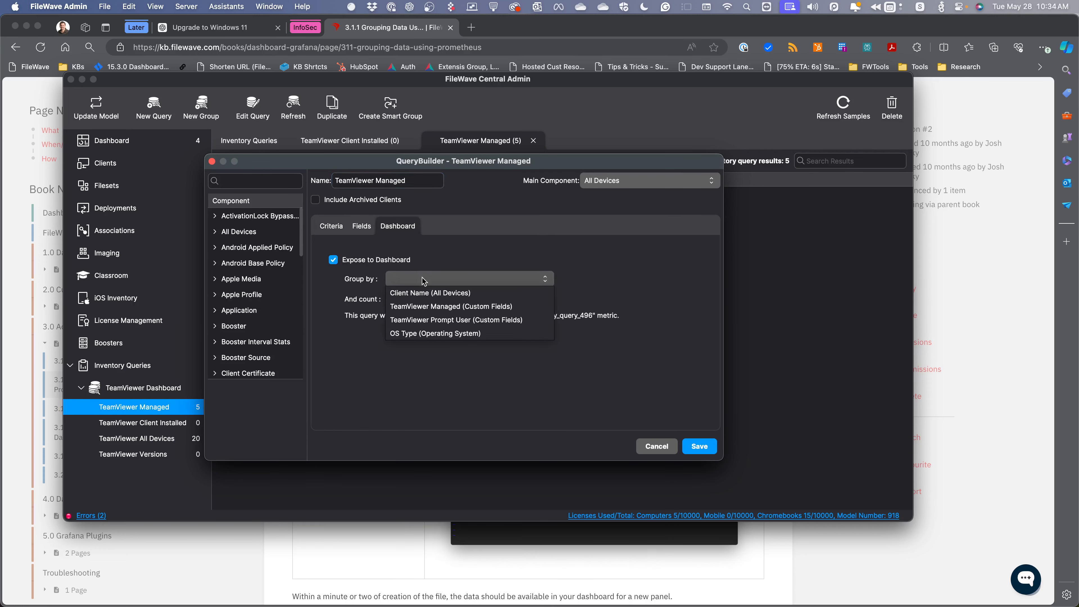
pyautogui.click(474, 319)
pyautogui.click(448, 300)
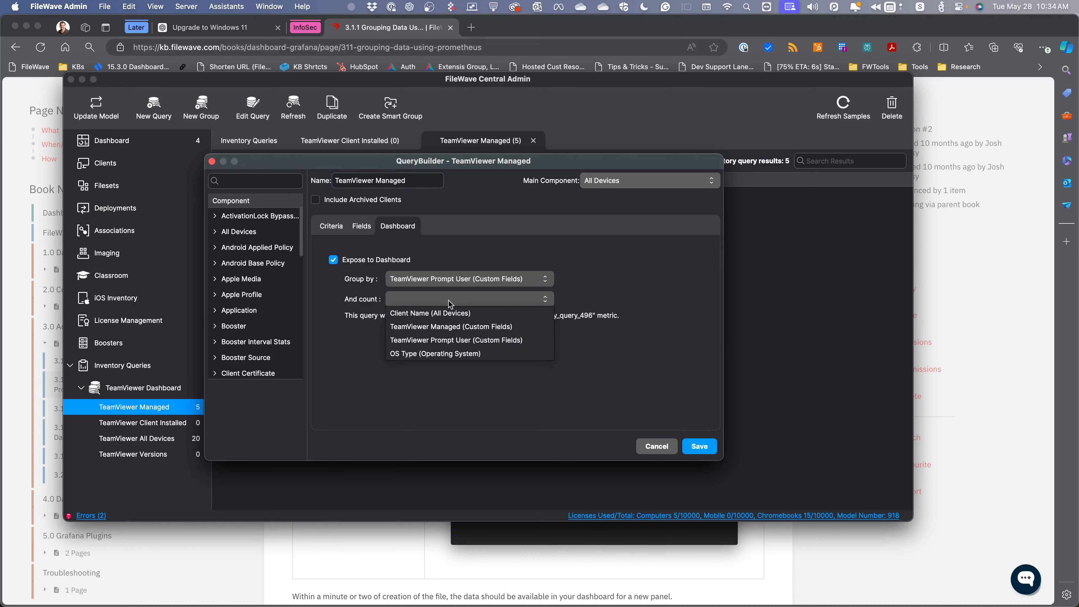
pyautogui.click(454, 313)
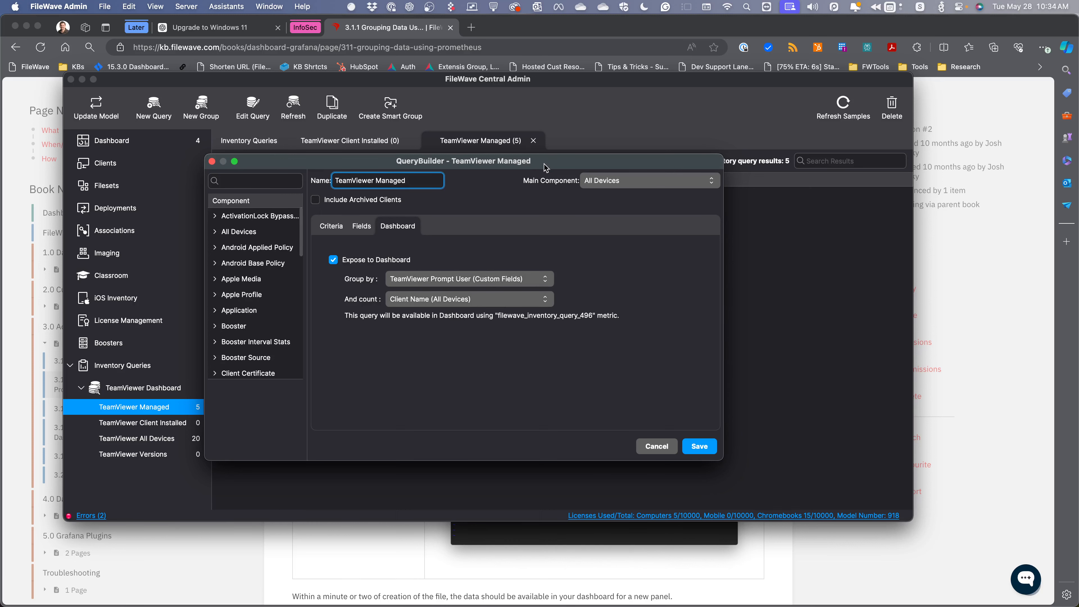
pyautogui.moveTo(547, 164); pyautogui.dragTo(578, 289)
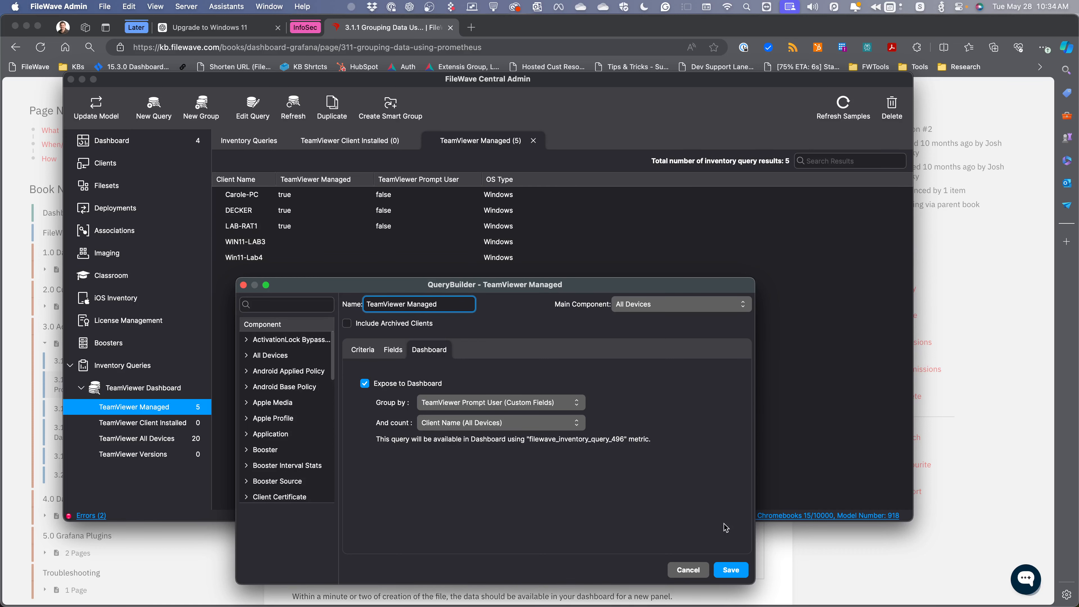
pyautogui.click(736, 573)
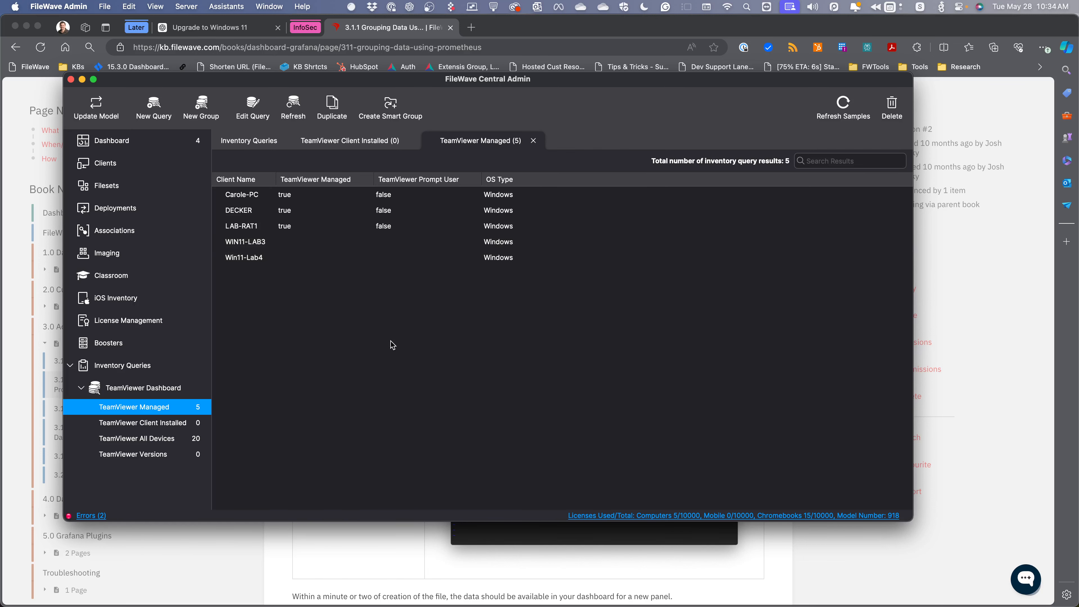
# - Show the TeamViewer All Devices query results, and load fwjoshlab.filewave.net in a new tab of the Edge browser
pyautogui.click(162, 438)
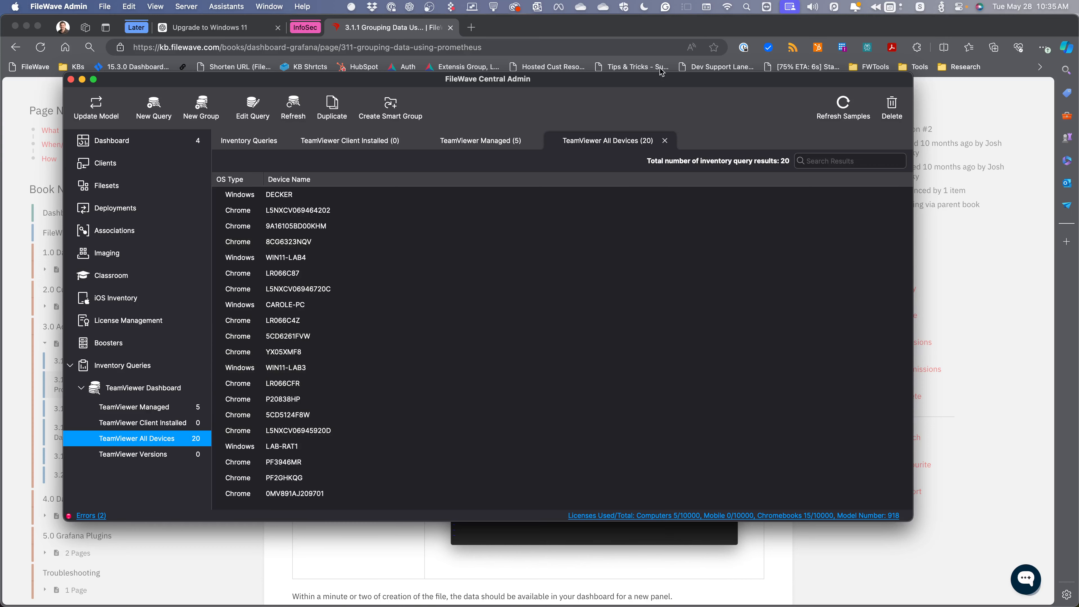
pyautogui.click(472, 28)
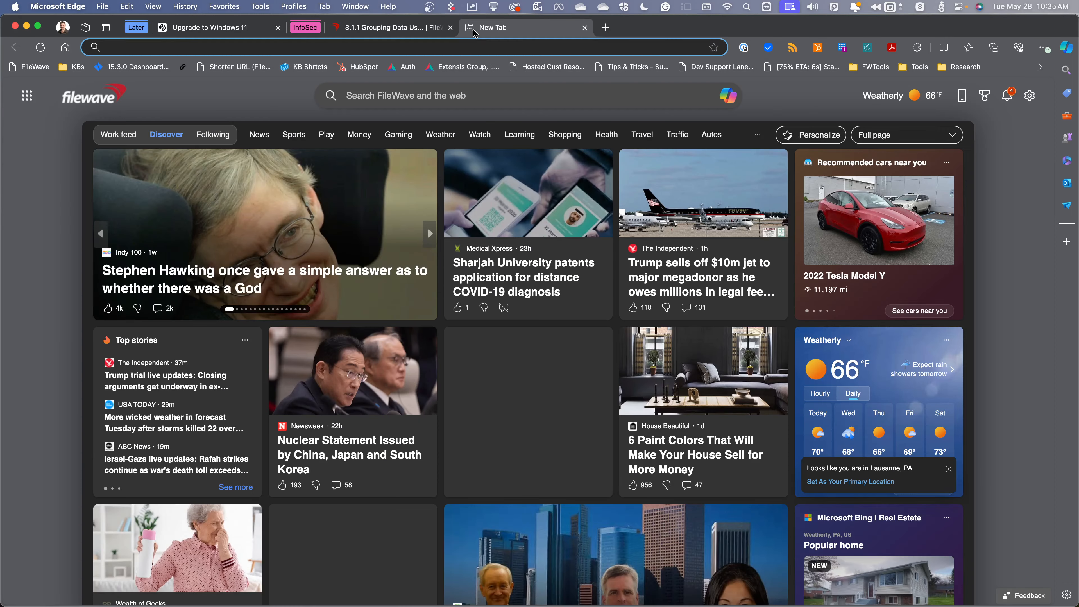
pyautogui.write('fwjoshlab.filewave.net')
pyautogui.press('Return')
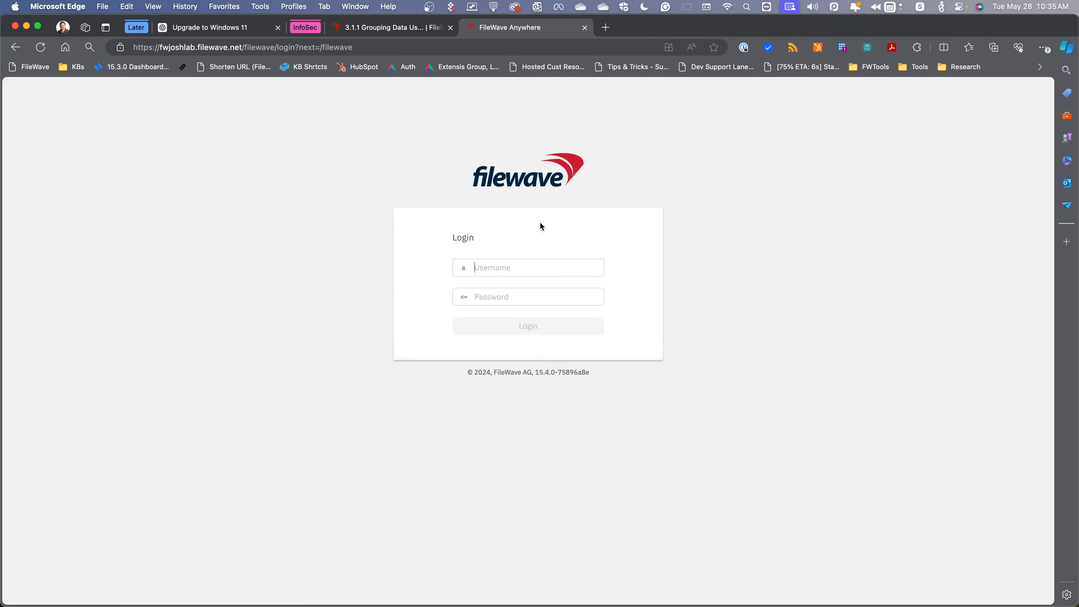
# - Log in to FileWave Anywhere with the username fwadmin and the account password
pyautogui.write('fwadmin')
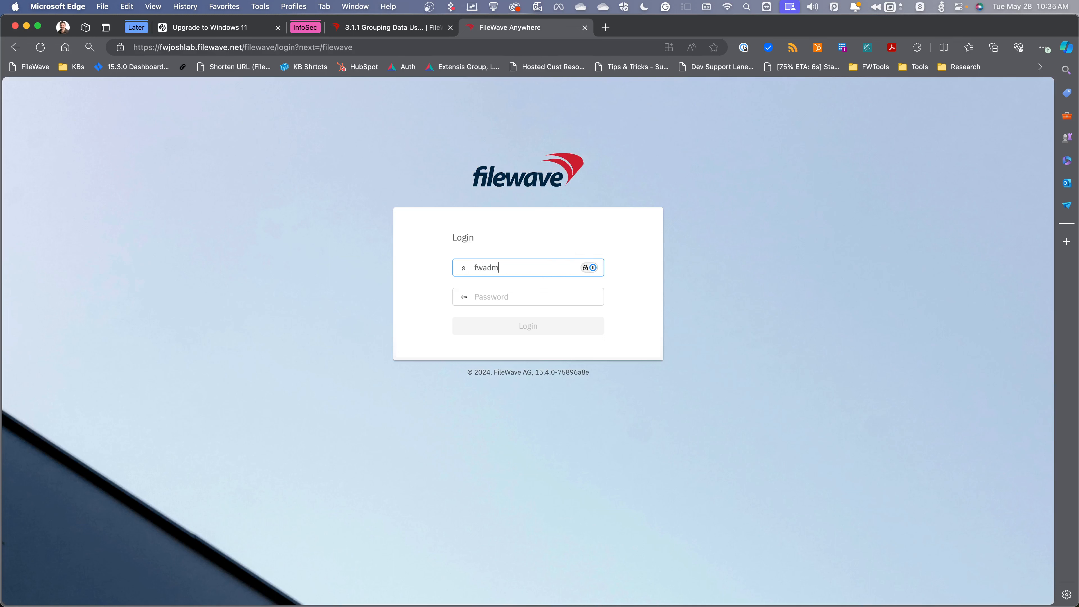
pyautogui.press('Tab')
pyautogui.write('*****')
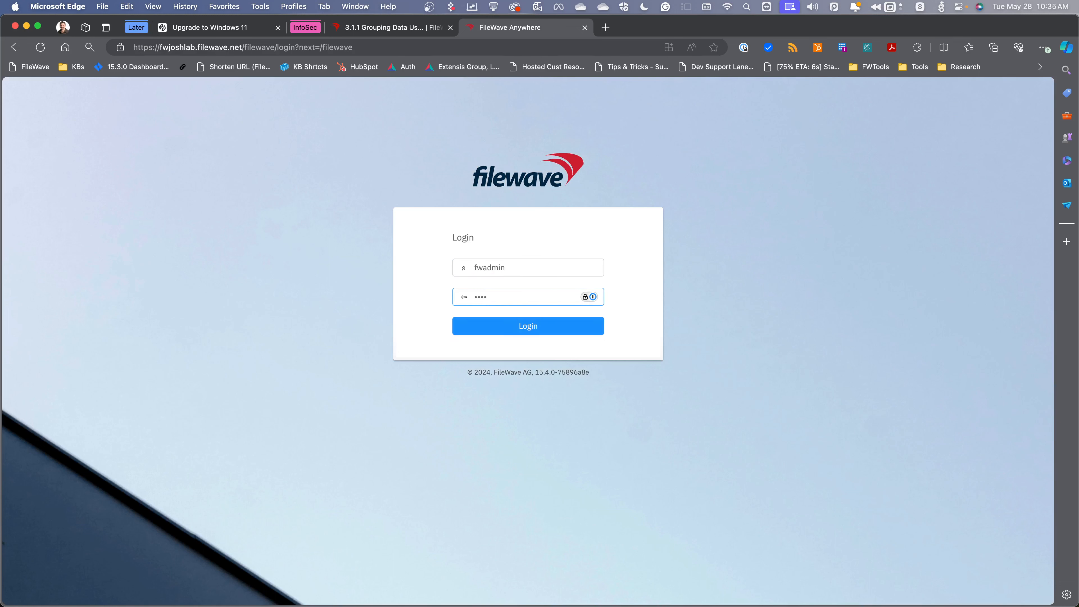
pyautogui.press('BackSpace')
pyautogui.press('BackSpace')
pyautogui.press('BackSpace')
pyautogui.press('BackSpace')
pyautogui.write('************')
pyautogui.press('Return')
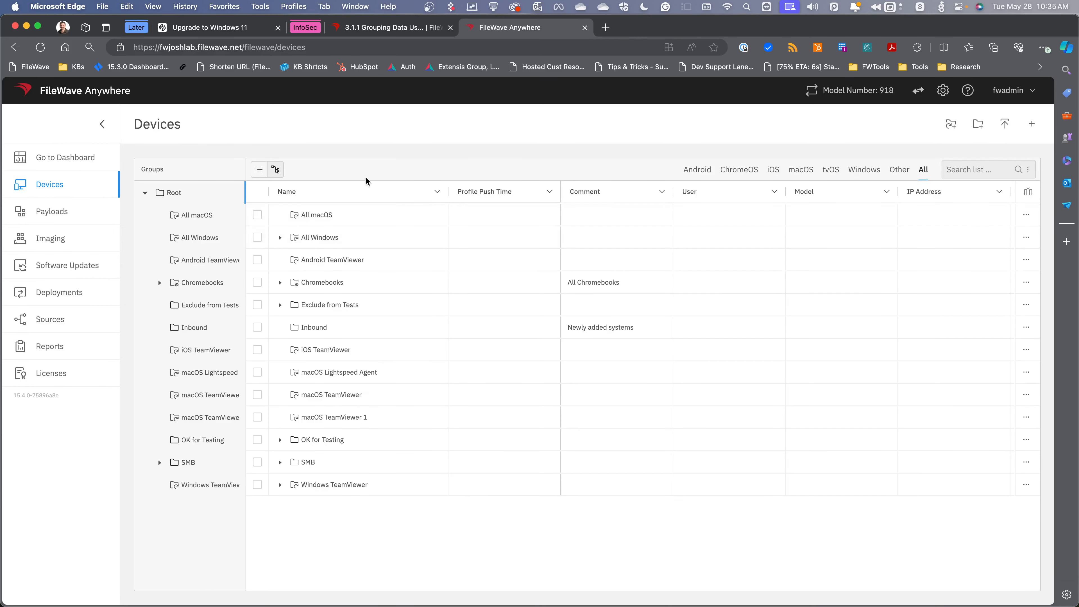
# - Create a new Grafana dashboard and add a visualization that uses the FileWave Prometheus data source
pyautogui.click(91, 158)
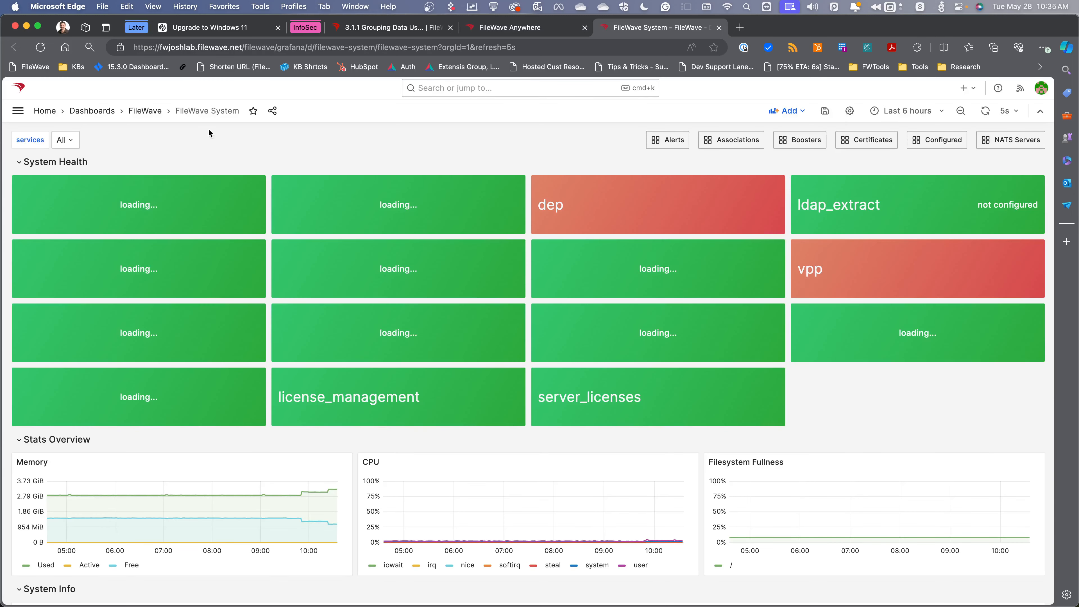
pyautogui.click(92, 111)
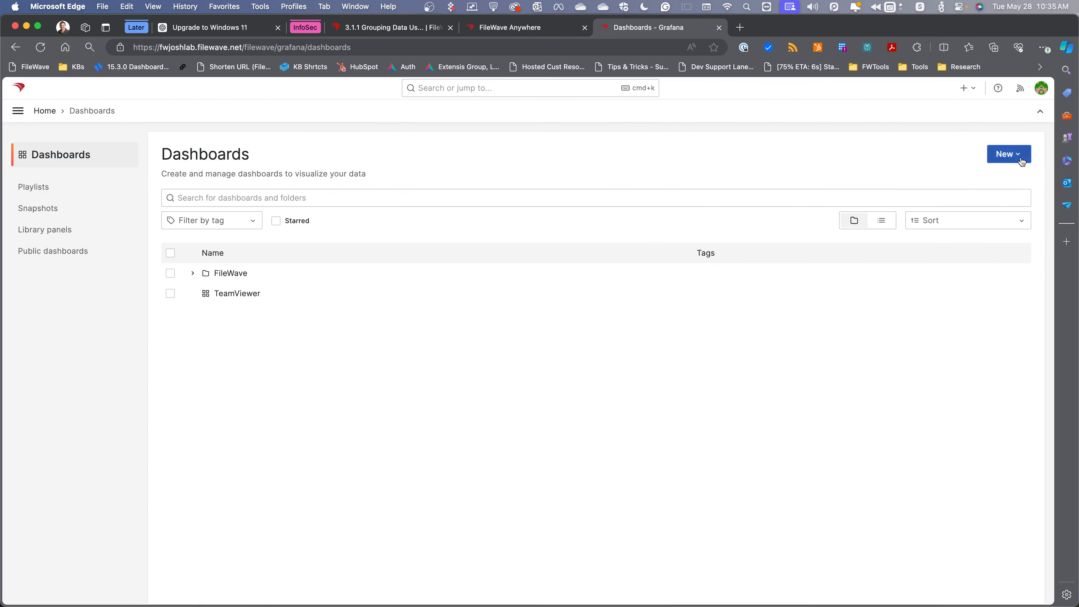
pyautogui.click(1010, 154)
pyautogui.click(1001, 181)
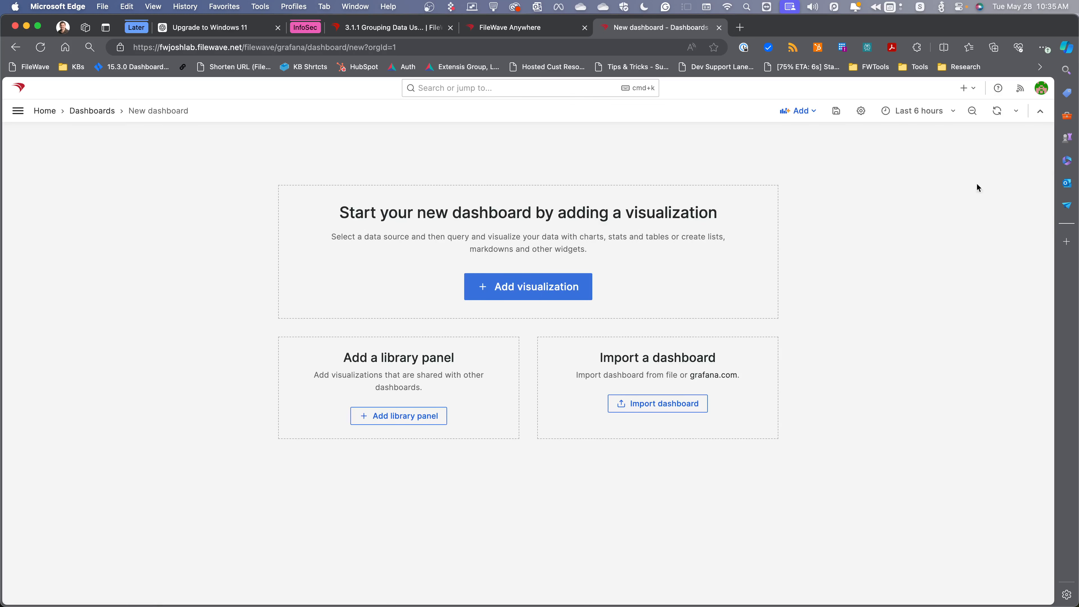
pyautogui.click(520, 289)
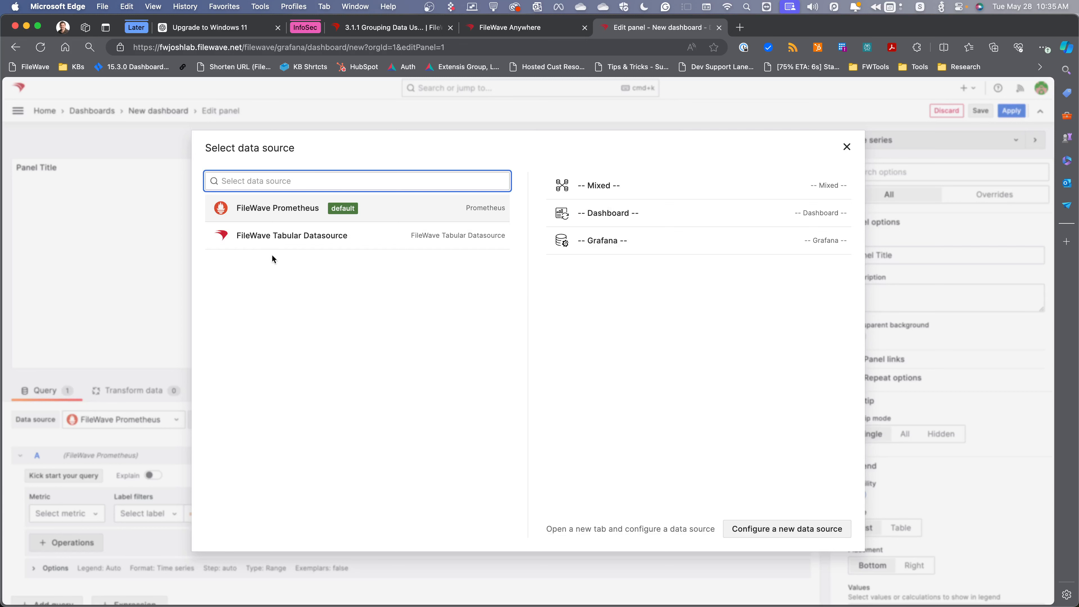
pyautogui.click(258, 212)
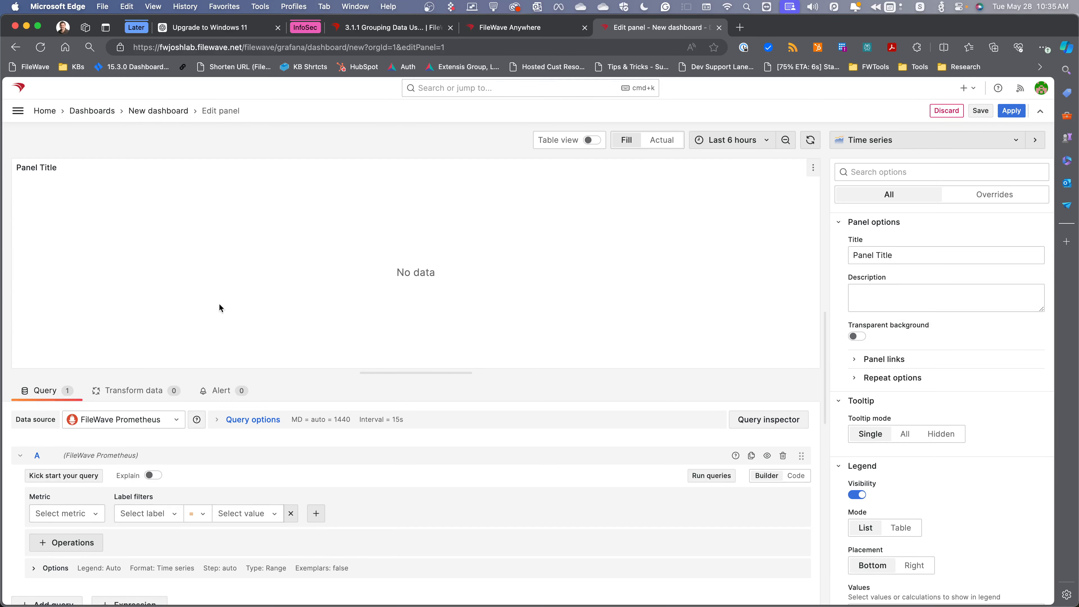
# - Enlarge the query editing area, search the available metrics for "team", and clear the search
pyautogui.click(90, 516)
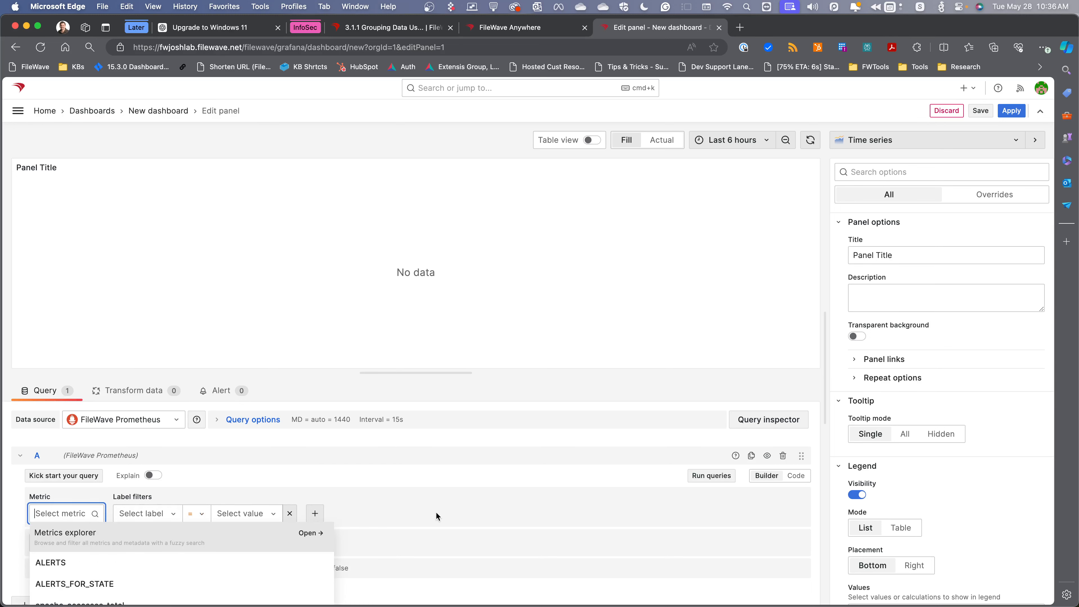
pyautogui.moveTo(432, 373); pyautogui.dragTo(457, 276)
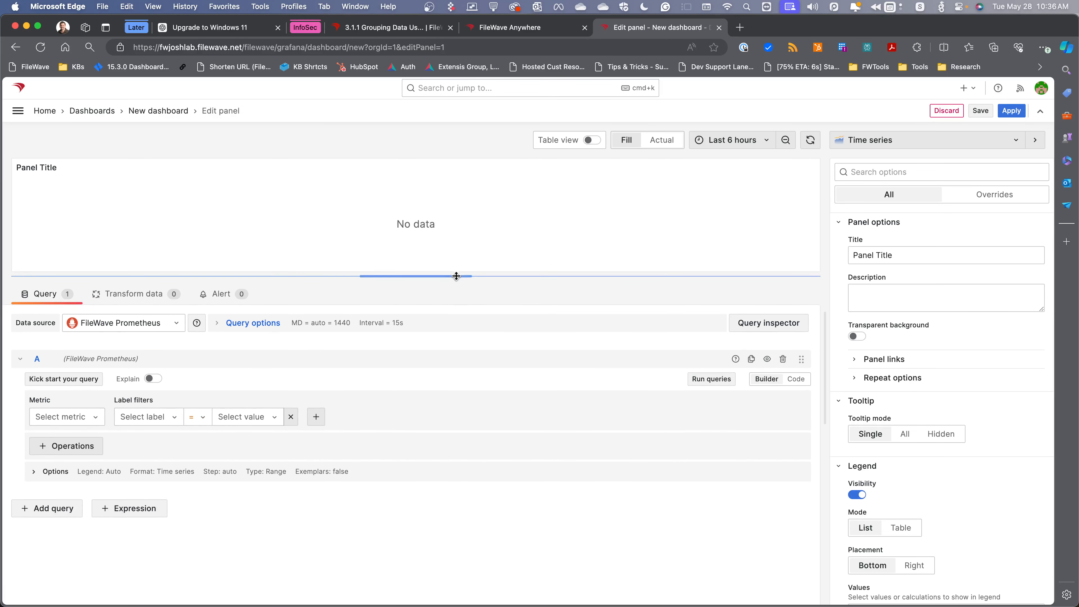
pyautogui.click(82, 418)
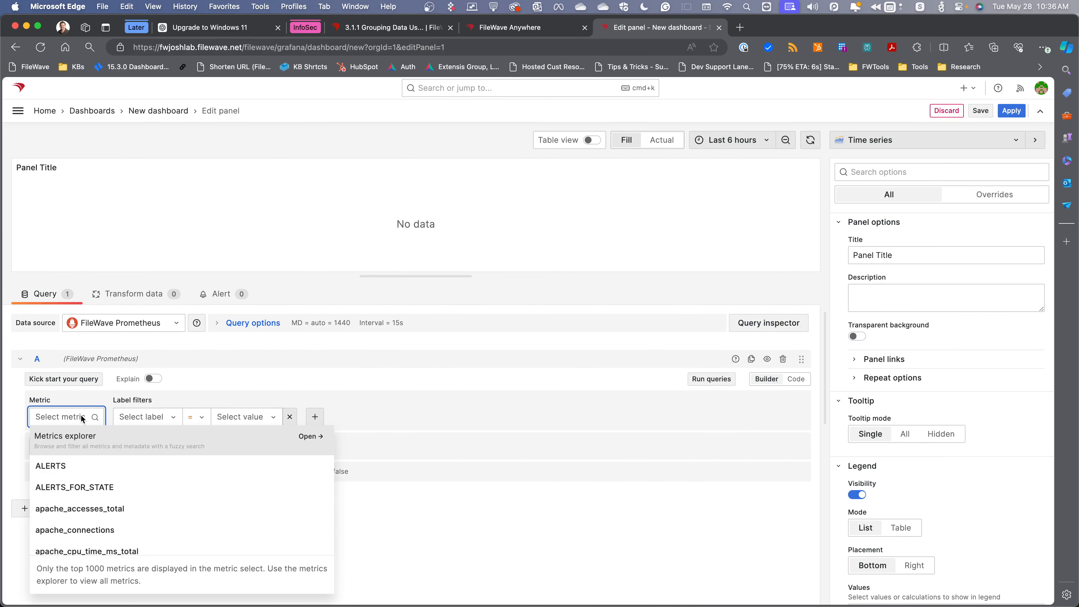
pyautogui.write('team')
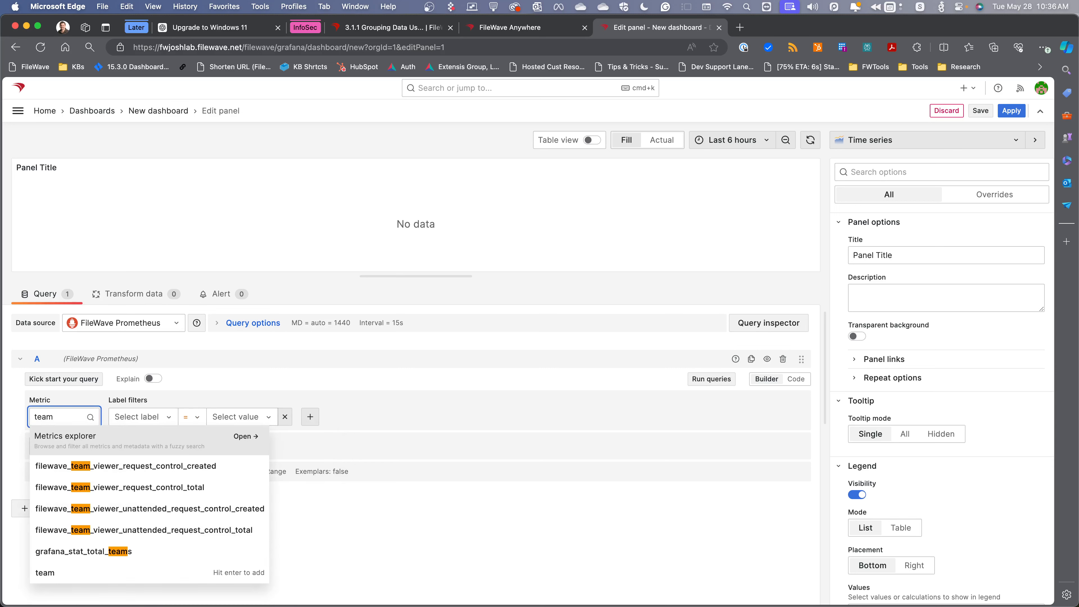
pyautogui.press('BackSpace')
pyautogui.press('BackSpace')
pyautogui.press('BackSpace')
pyautogui.press('BackSpace')
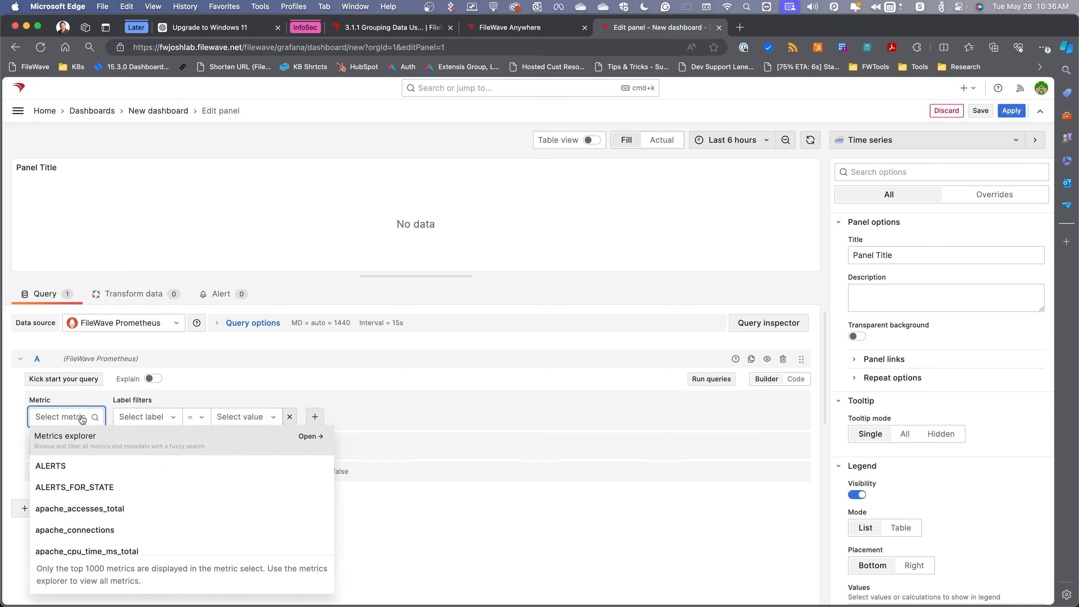
# - Look up the TeamViewer Managed query's dashboard metric name in FileWave Admin and close the query without saving
pyautogui.press('super+Tab')
pyautogui.click(157, 407)
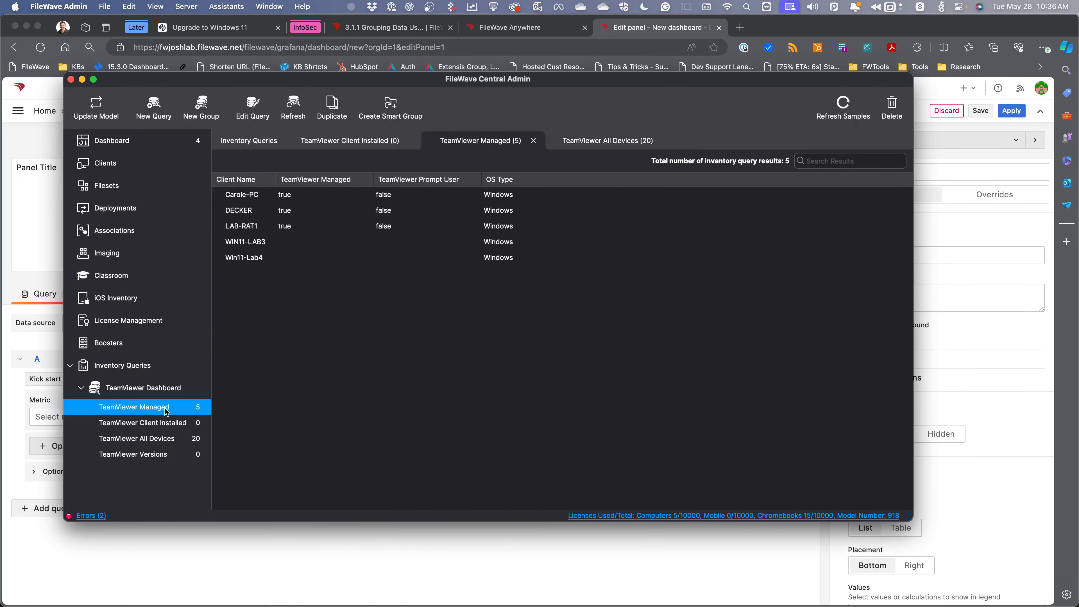
pyautogui.doubleClick(167, 411)
pyautogui.click(426, 347)
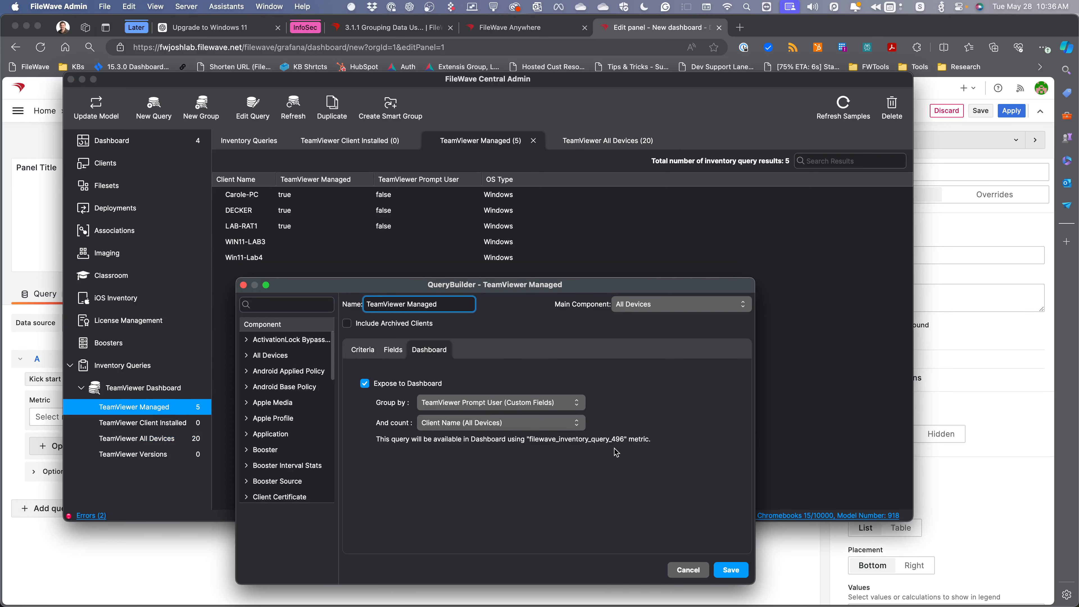
pyautogui.click(689, 569)
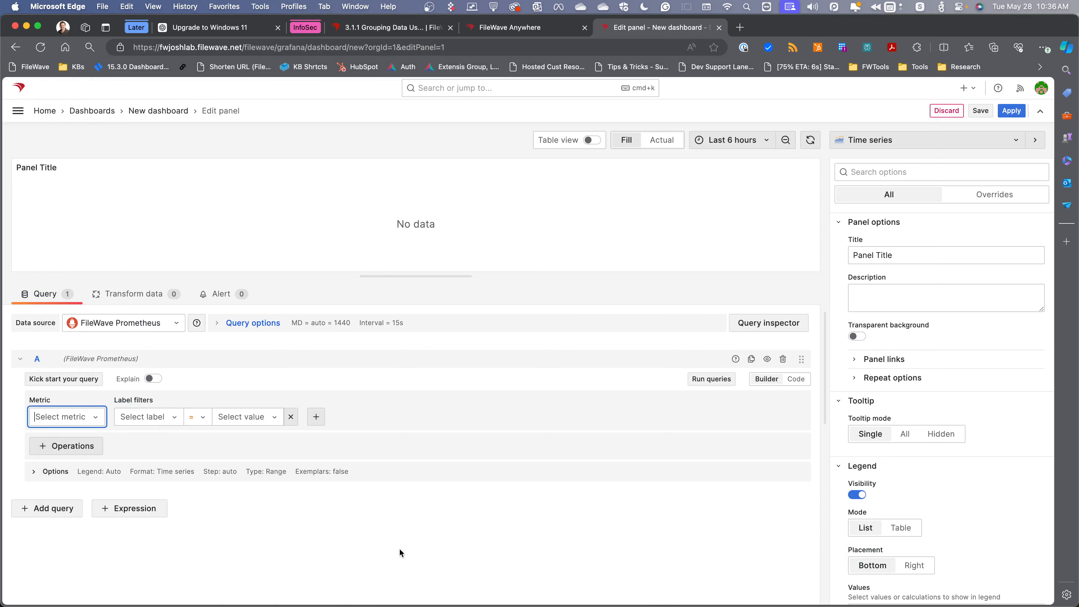
# - Find the metric containing 496 in Grafana and select filewave_inventory_query_496 for query A
pyautogui.click(398, 553)
pyautogui.write('496')
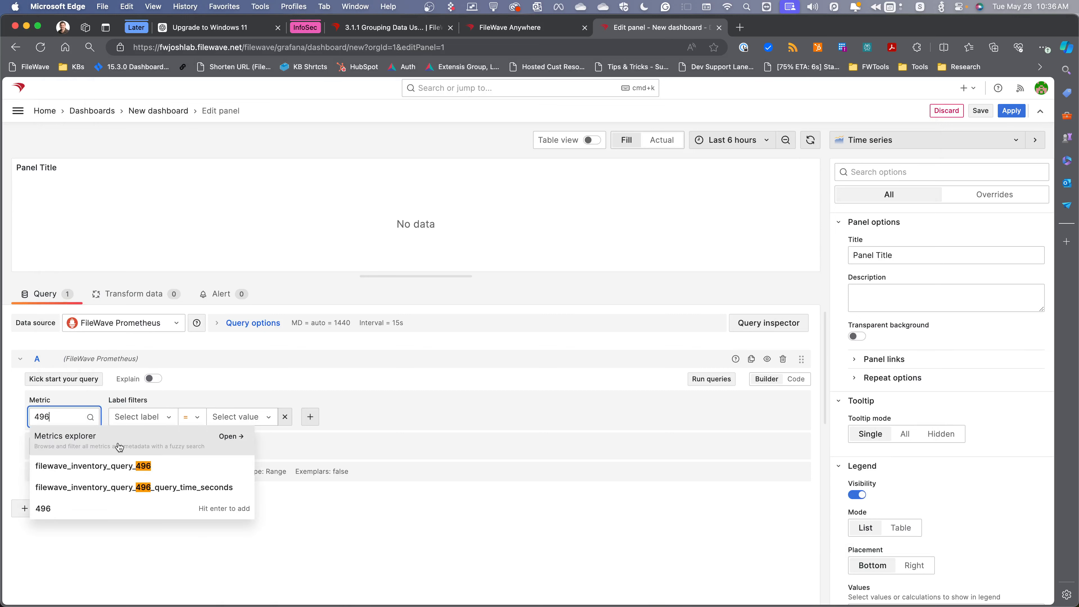
pyautogui.click(116, 468)
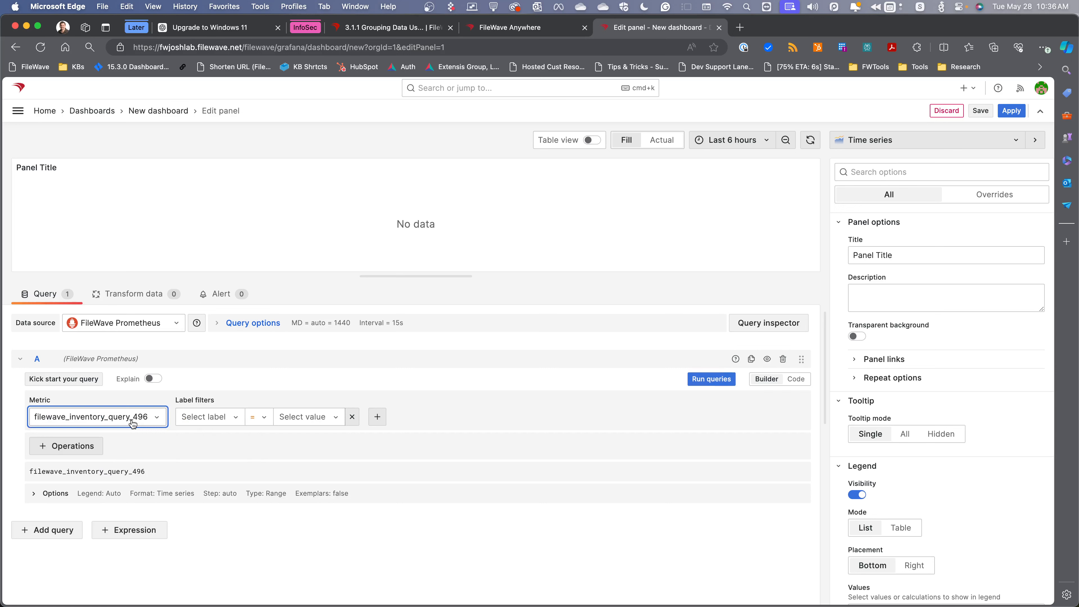
# - Change the panel's data source to FileWave Tabular Datasource
pyautogui.click(142, 325)
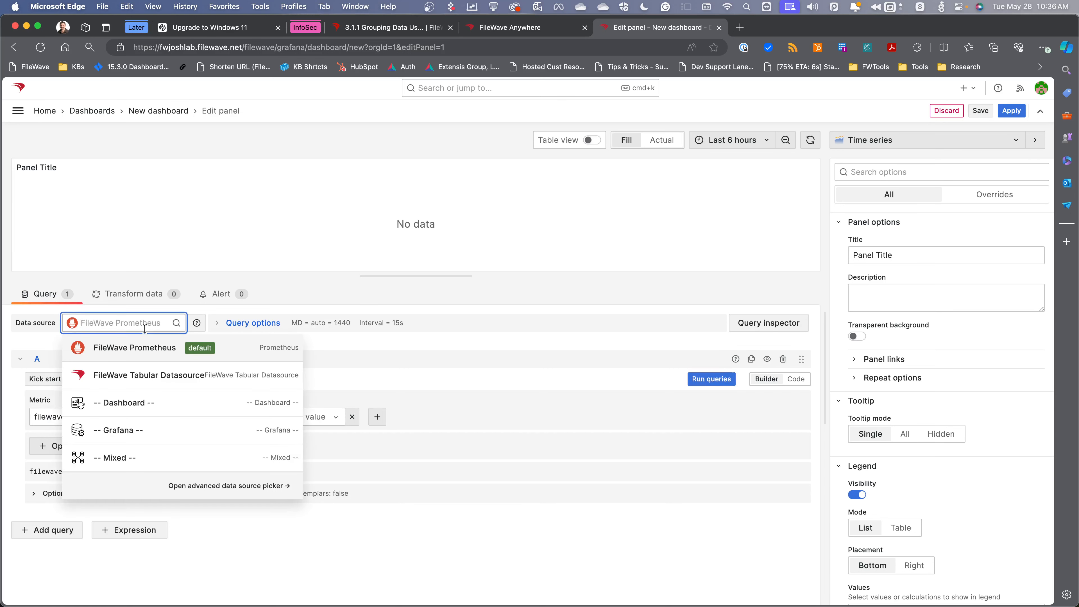
pyautogui.click(136, 368)
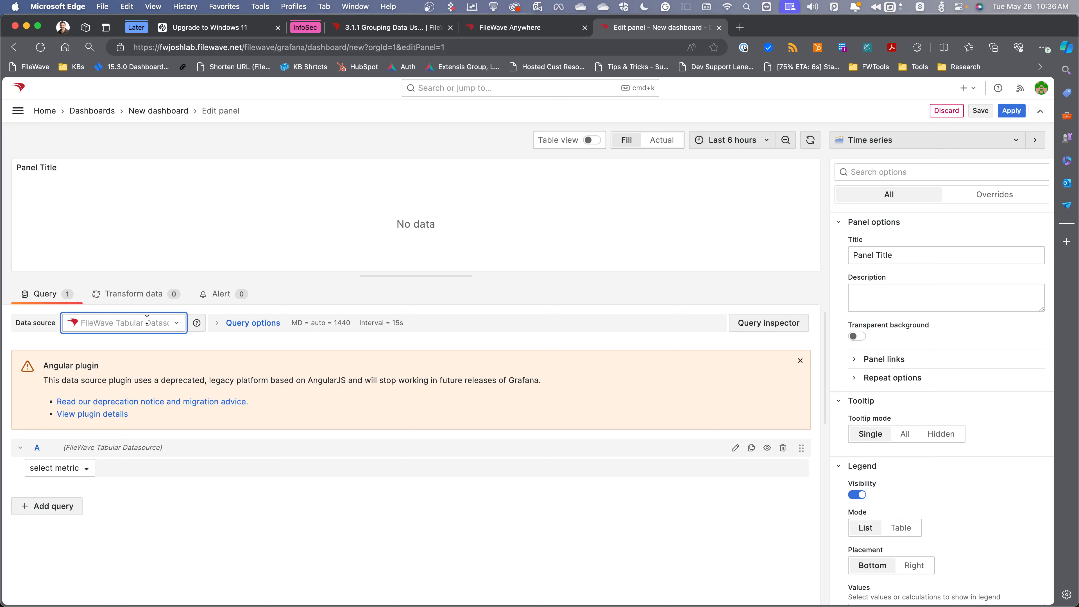
# - Switch the panel's data source to FileWave Prometheus, select filewave_inventory_query_496 as query A's metric, and run the query
pyautogui.click(174, 324)
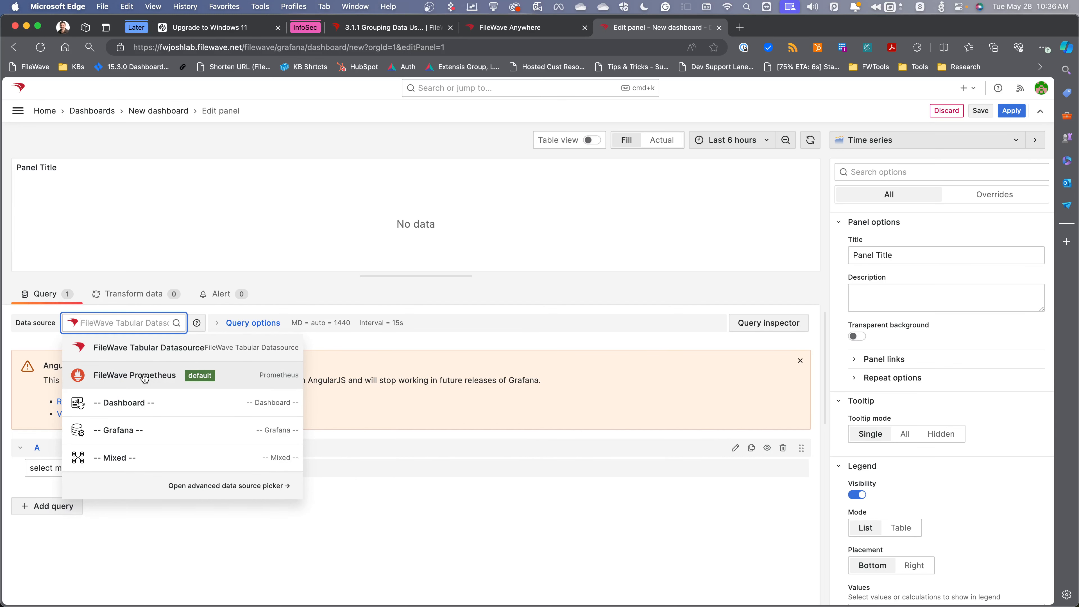
pyautogui.click(144, 376)
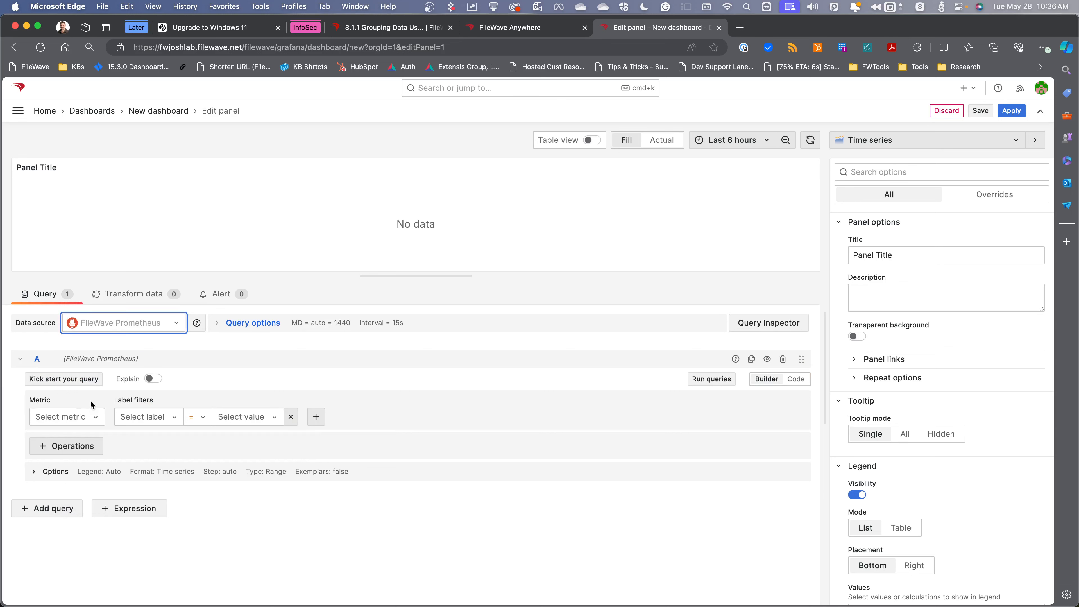
pyautogui.click(95, 417)
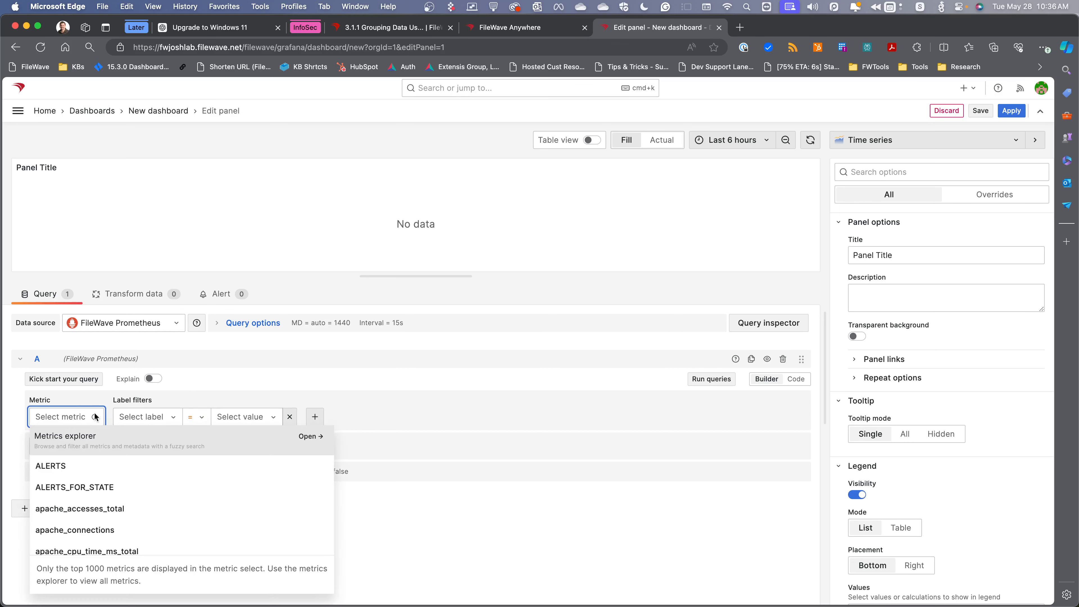
pyautogui.write('496')
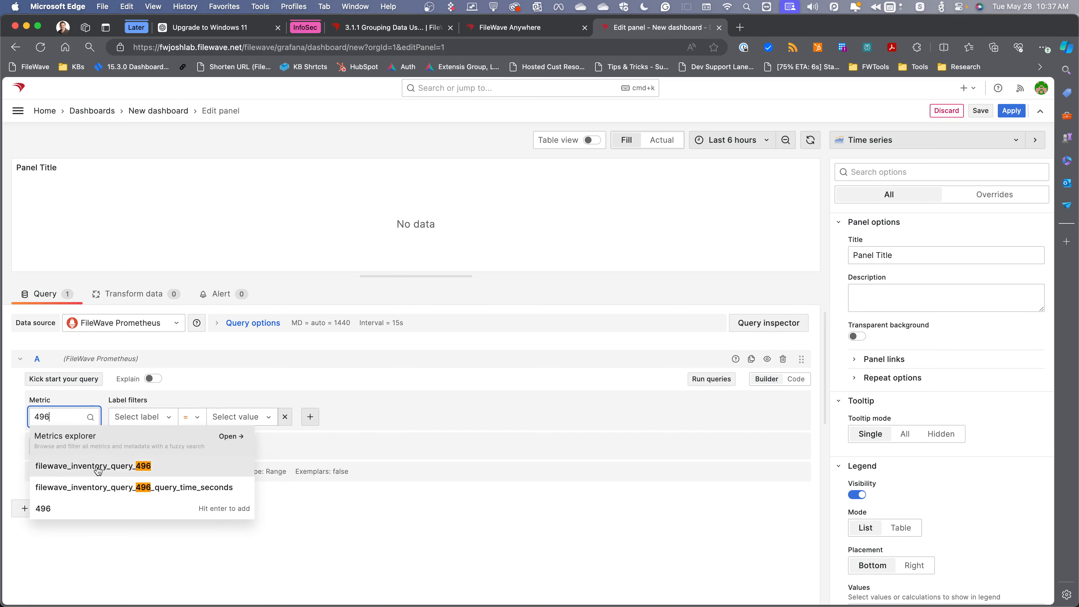
pyautogui.click(98, 466)
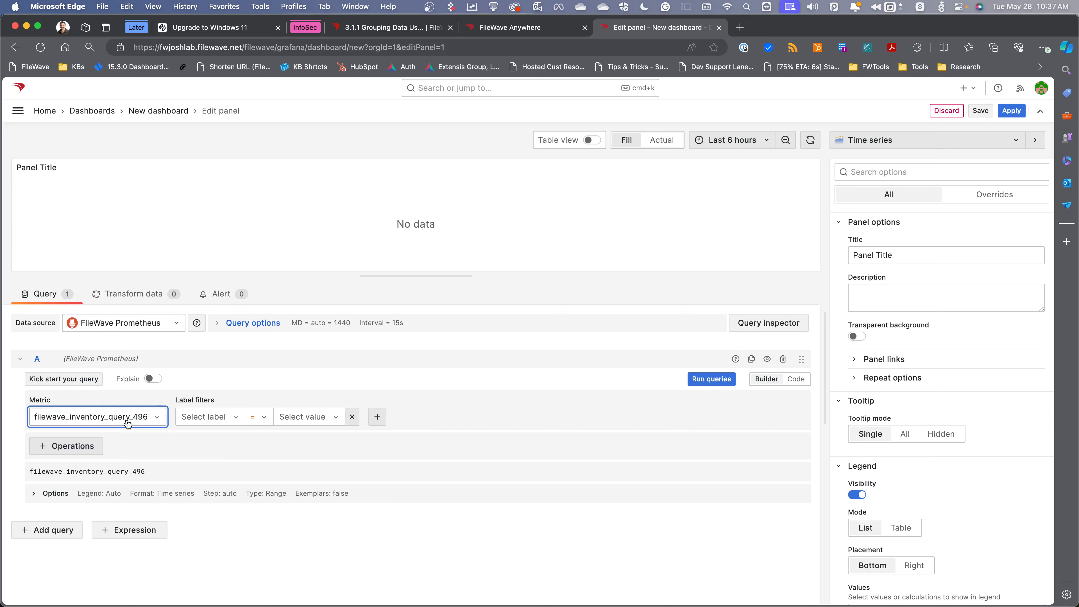
pyautogui.click(716, 380)
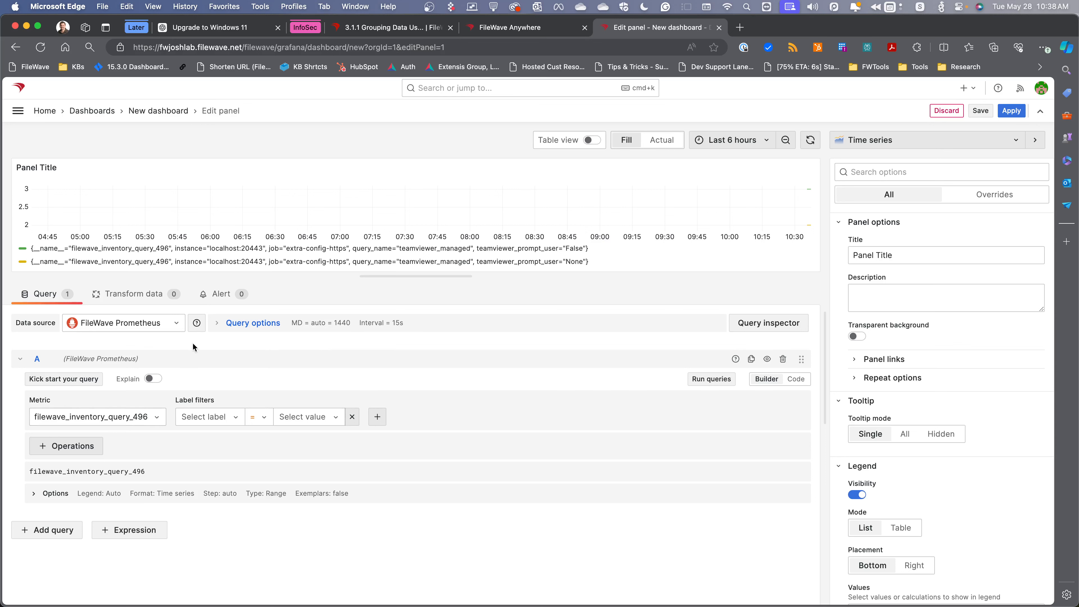
# - Leave the unsaved dashboard and create a new one with a visualization that uses FileWave Tabular Datasource
pyautogui.click(172, 111)
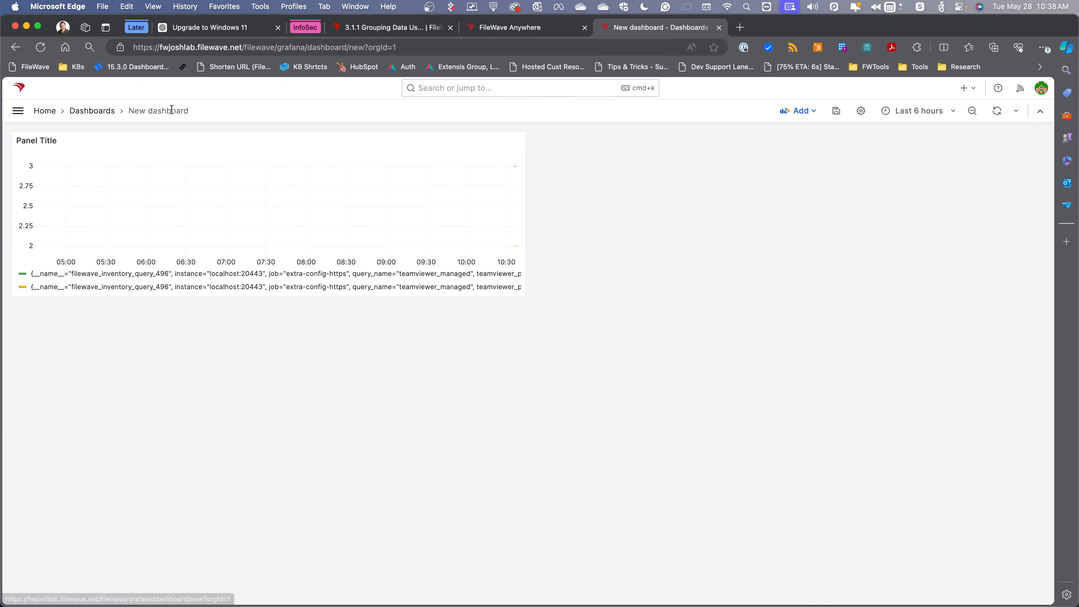
pyautogui.click(76, 111)
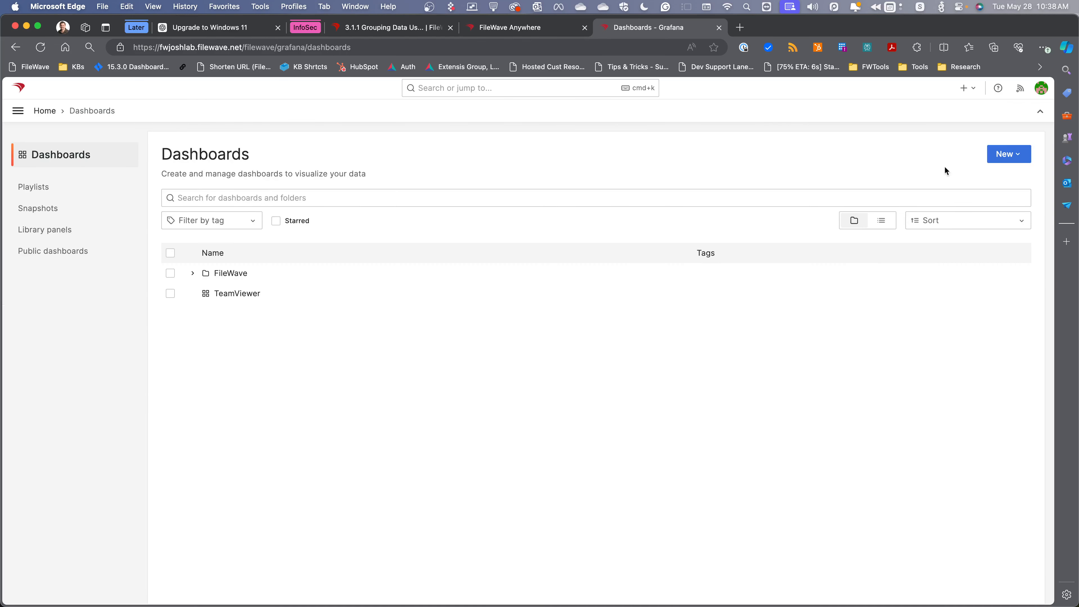
pyautogui.click(1009, 154)
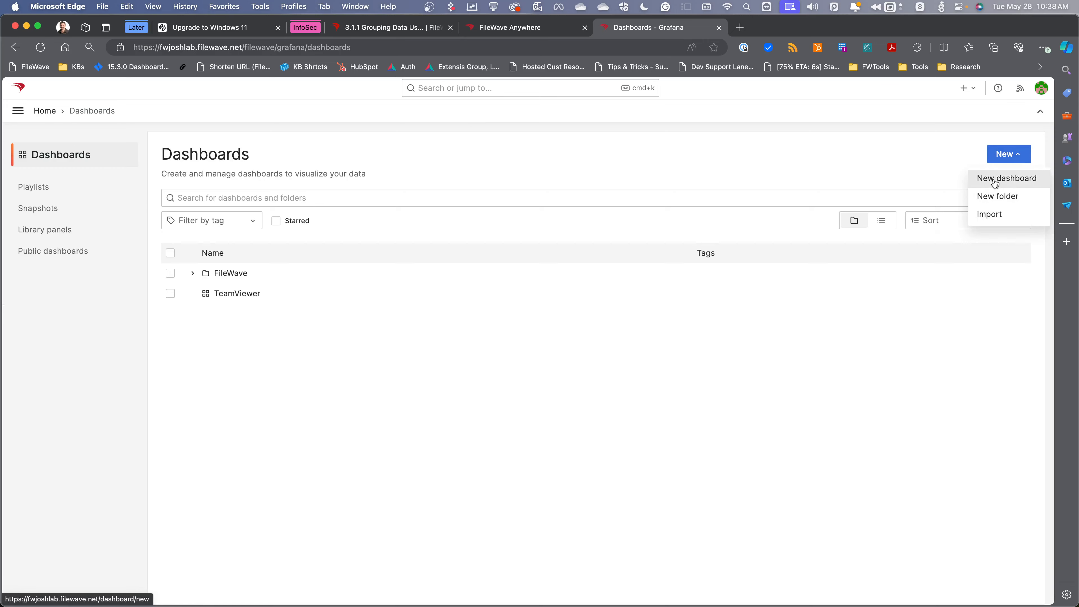
pyautogui.click(994, 183)
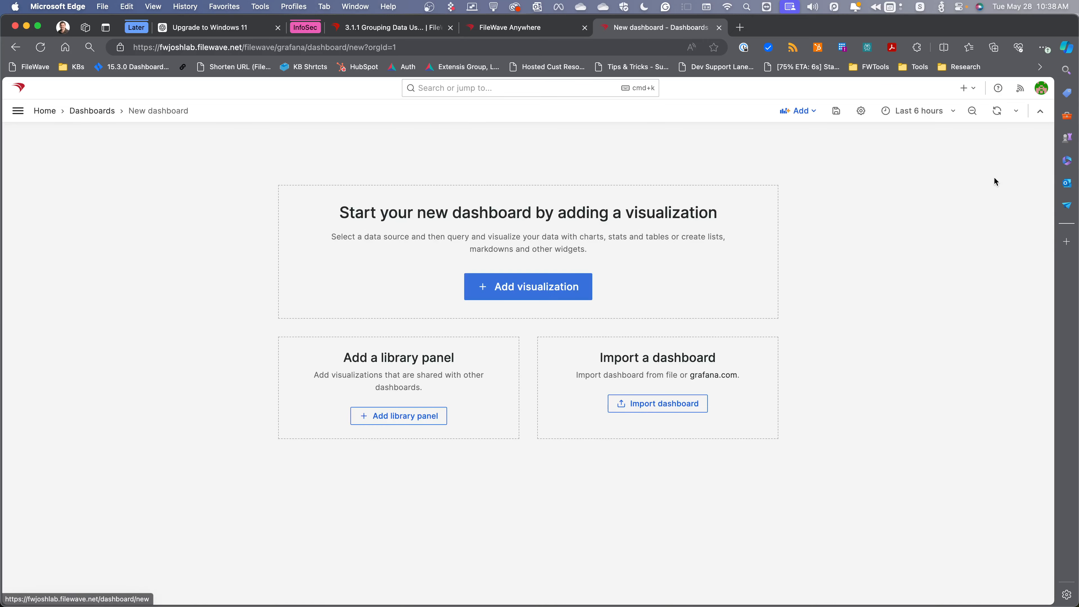
pyautogui.click(531, 292)
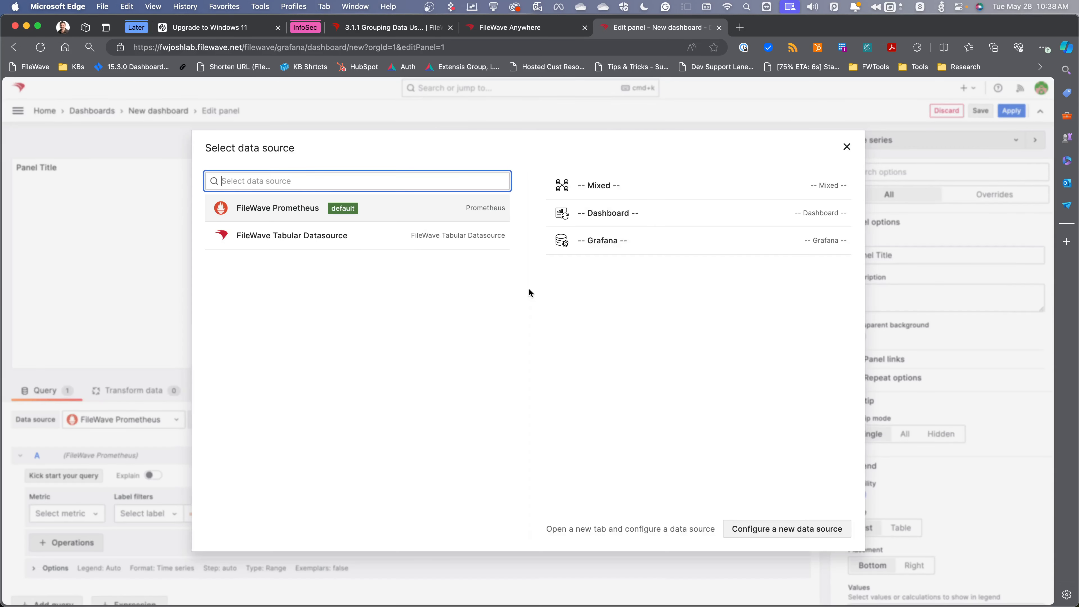
pyautogui.click(278, 237)
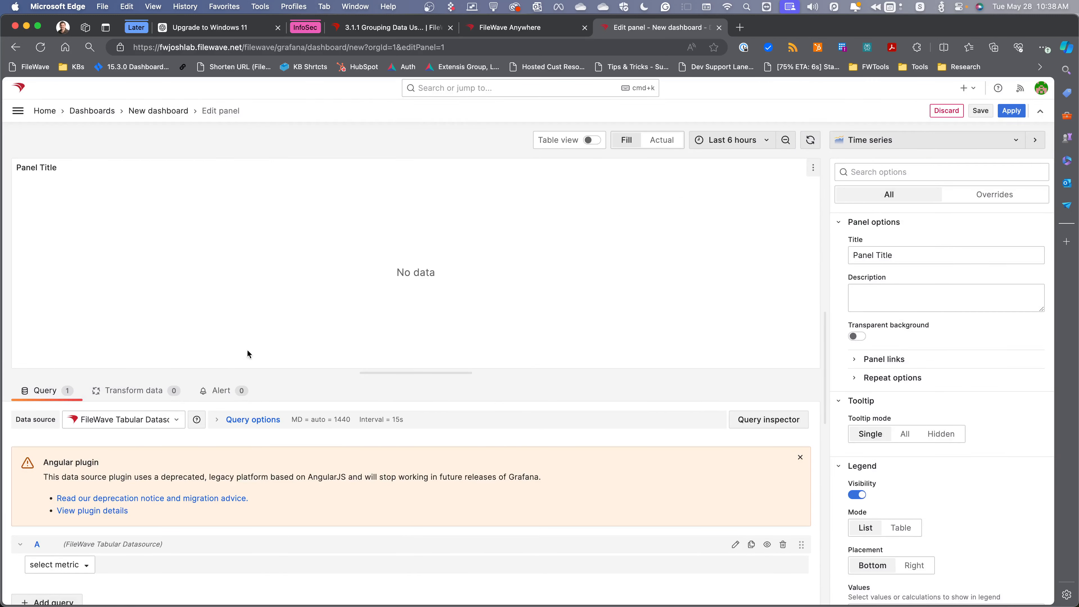
# - Check the TeamViewer Managed query's dashboard settings in FileWave Admin and close the query without saving
pyautogui.press('super+Tab')
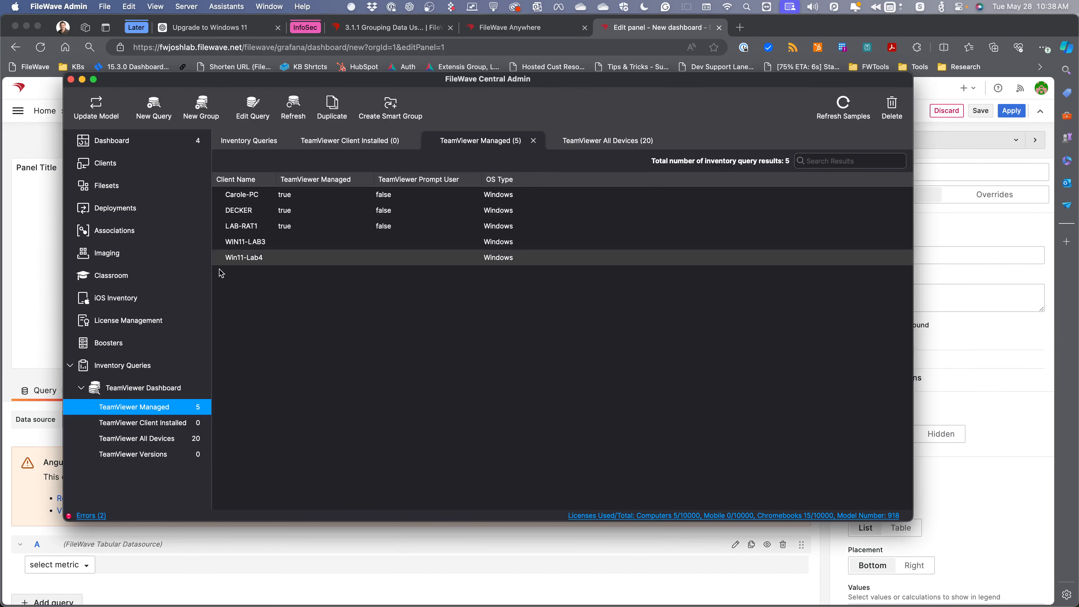
pyautogui.doubleClick(168, 412)
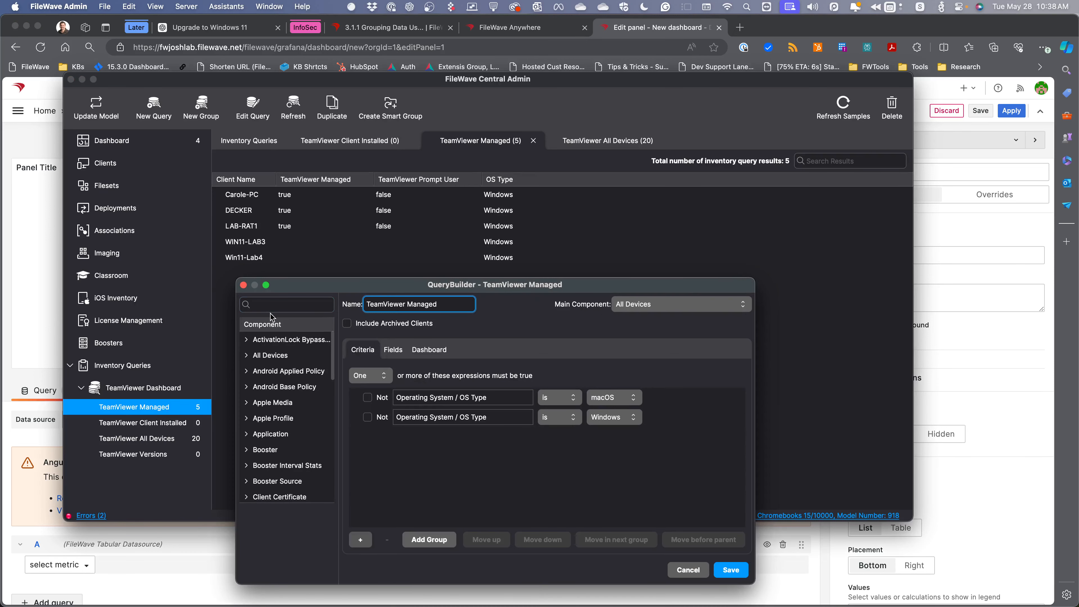
pyautogui.click(428, 349)
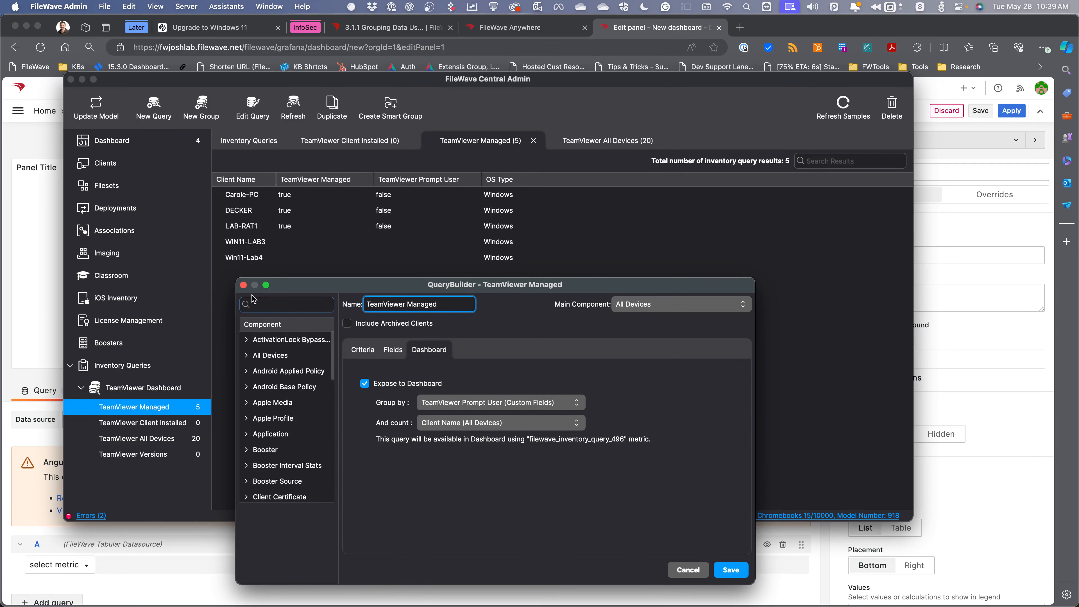
pyautogui.click(244, 285)
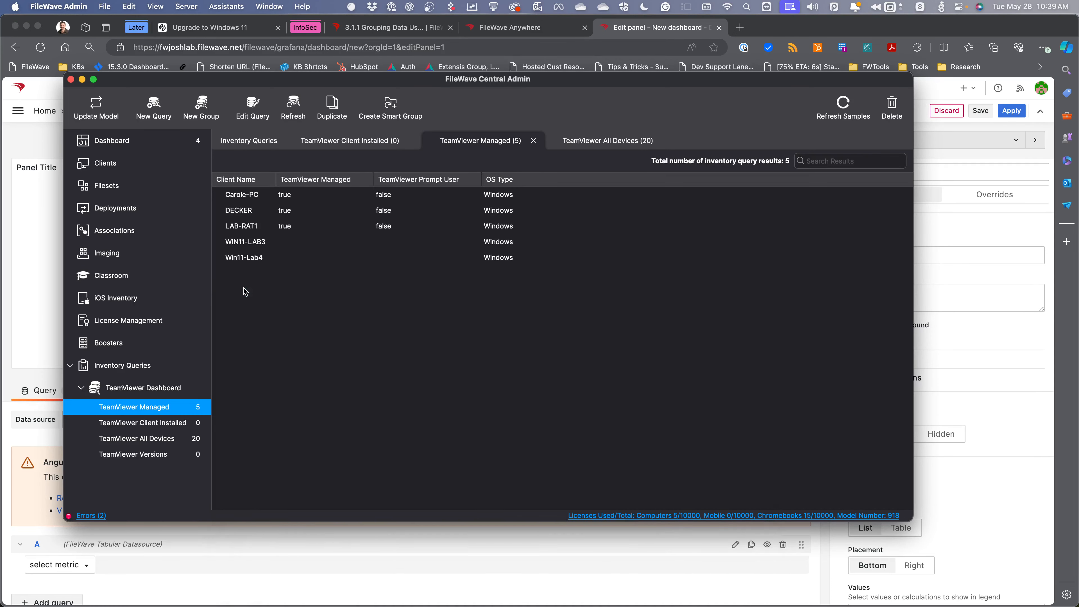
# - Return to the Grafana panel editor, enlarge the query area, and dismiss the Angular plugin notice
pyautogui.click(31, 298)
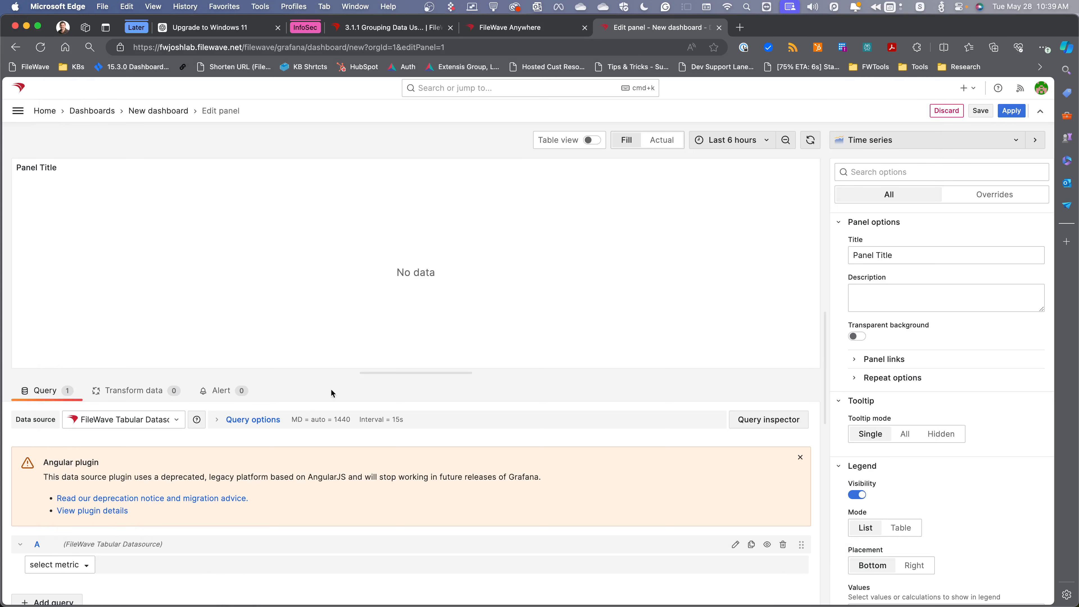
pyautogui.moveTo(378, 373); pyautogui.dragTo(384, 303)
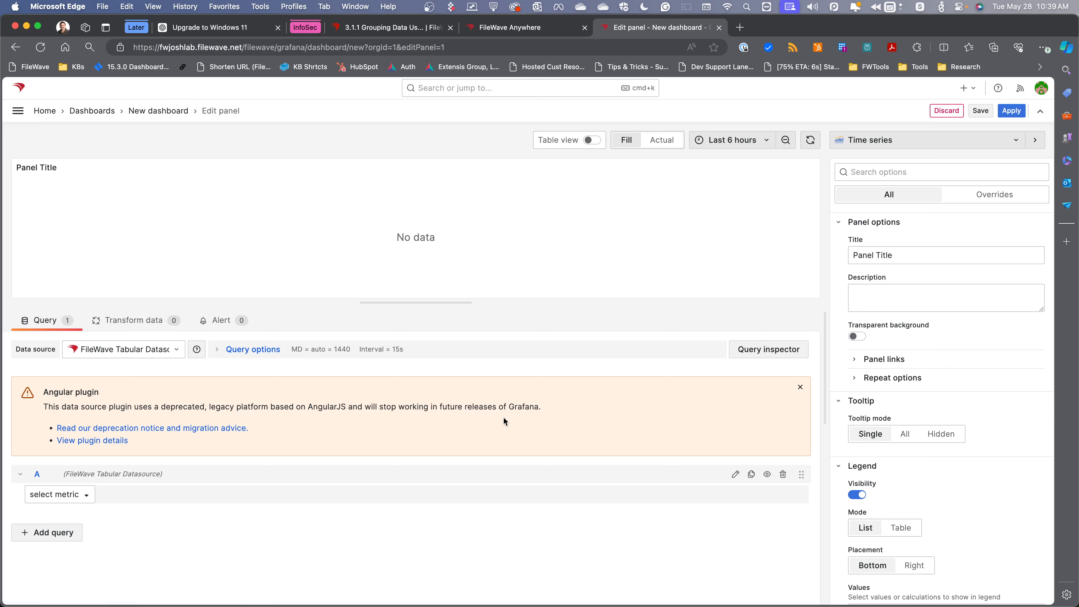
pyautogui.click(799, 387)
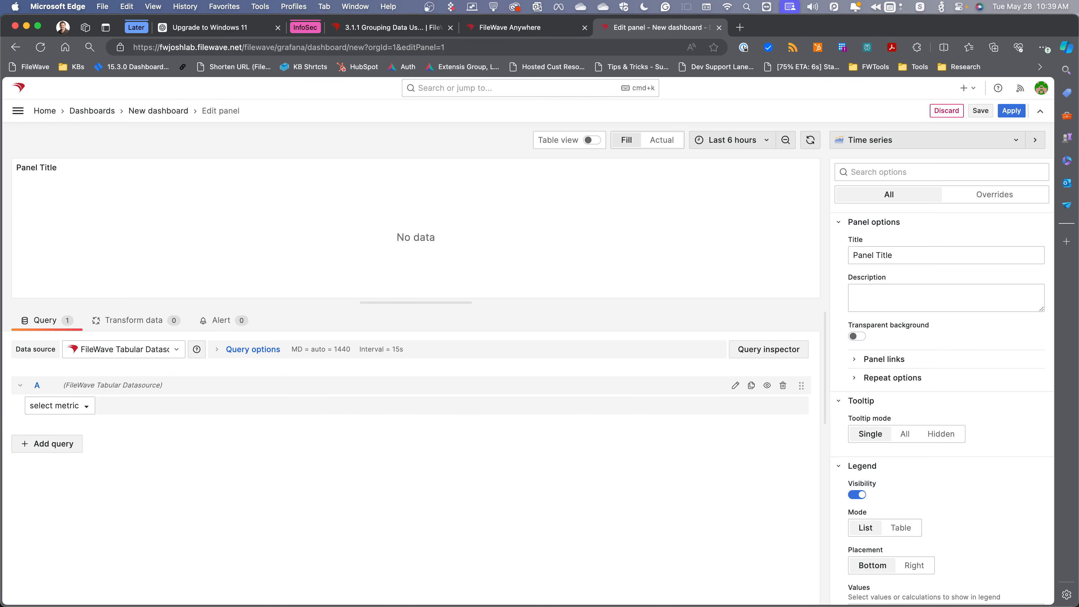
# - Review the OK for Testing and Windows TeamViewer client groups in FileWave Admin and list query A's available metrics in Grafana
pyautogui.press('super+Tab')
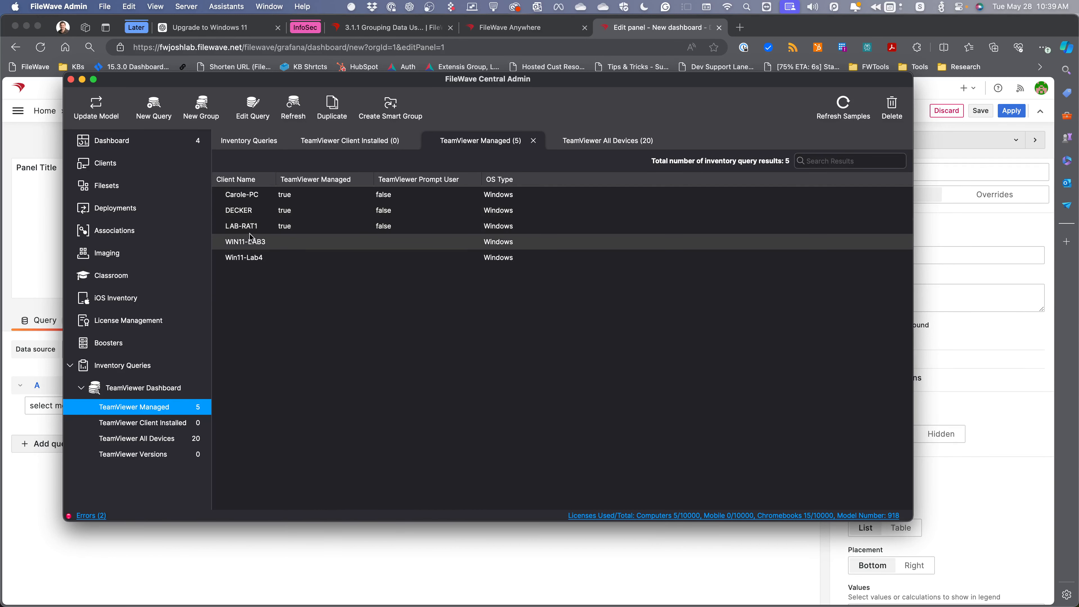
pyautogui.click(94, 161)
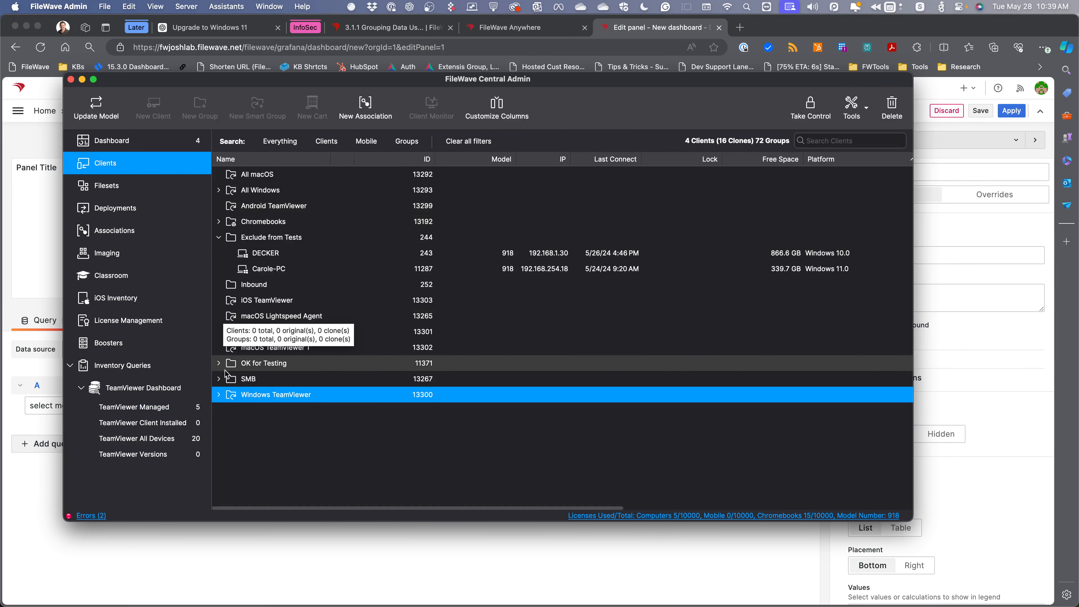
pyautogui.click(218, 363)
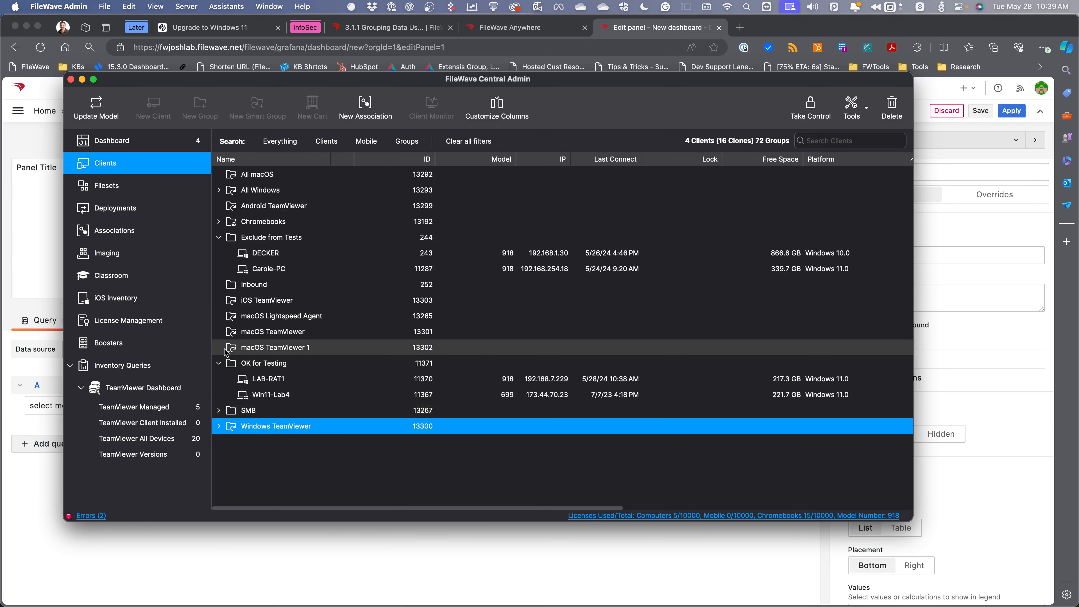
pyautogui.click(219, 426)
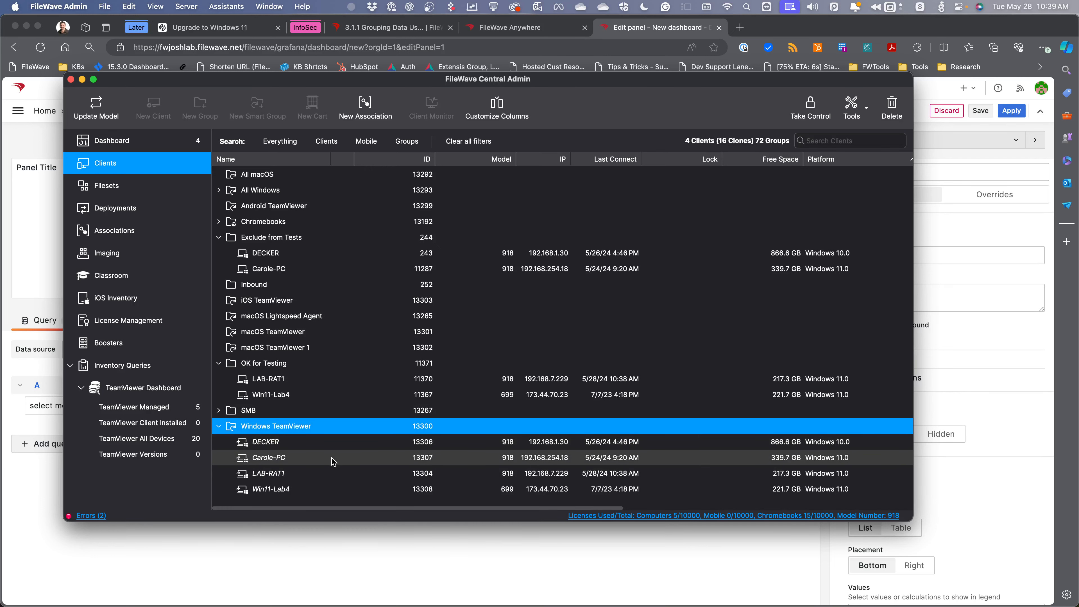
pyautogui.click(289, 537)
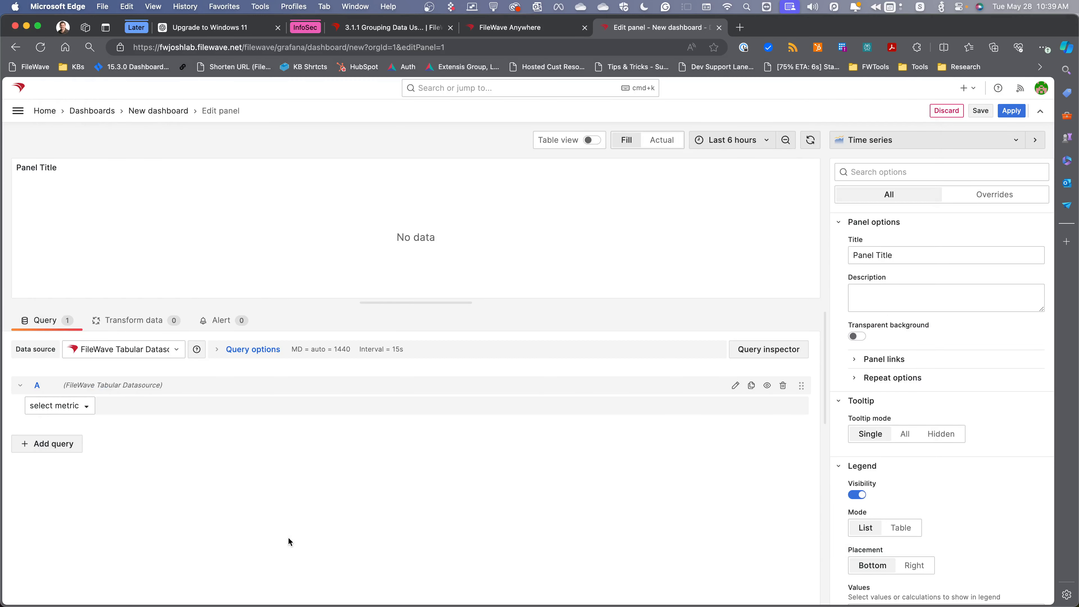
pyautogui.click(87, 407)
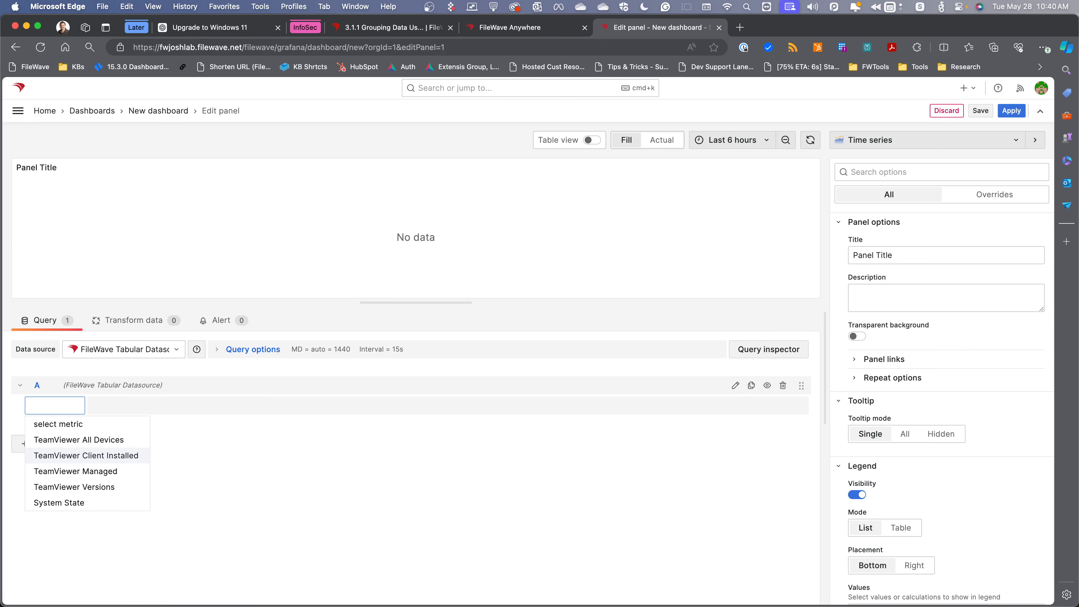
# - In FileWave Admin's TeamViewer Managed query results, enable the TeamViewer Managed custom field for WIN11-LAB3 and save it
pyautogui.press('super+Tab')
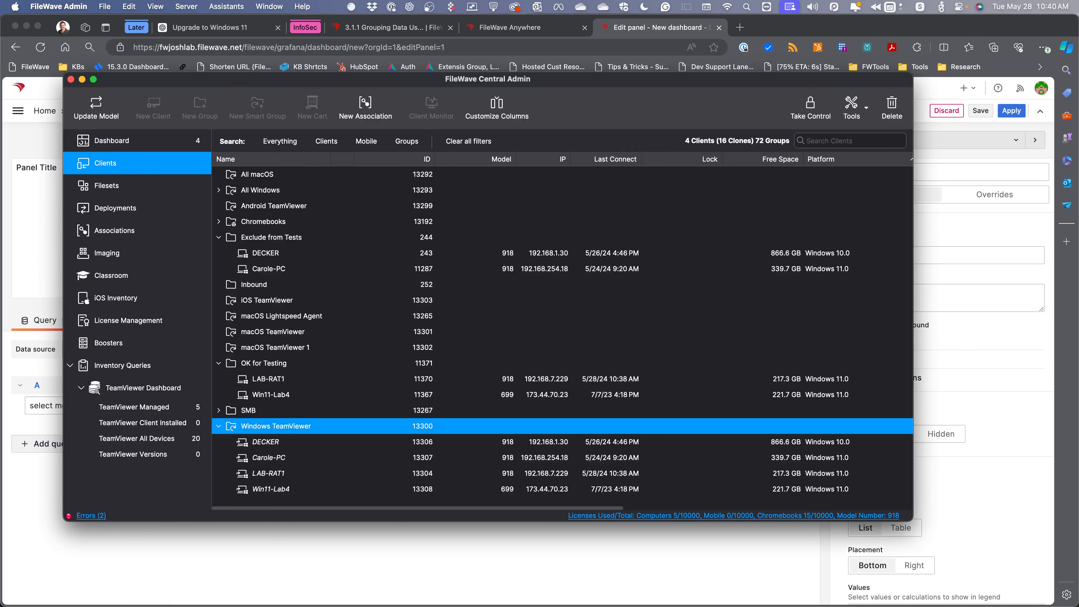
pyautogui.click(162, 406)
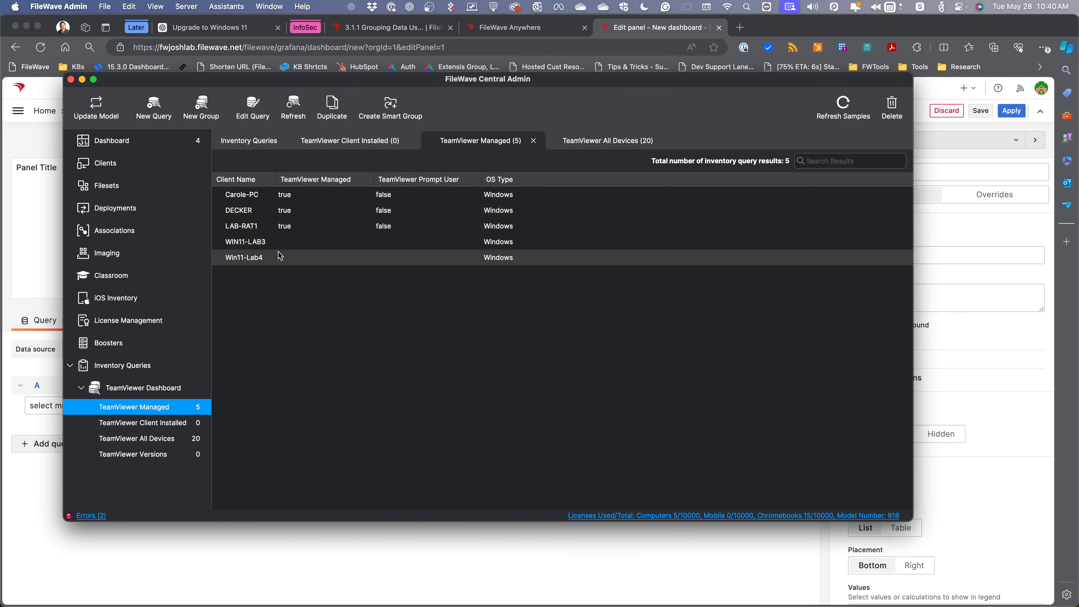
pyautogui.rightClick(228, 245)
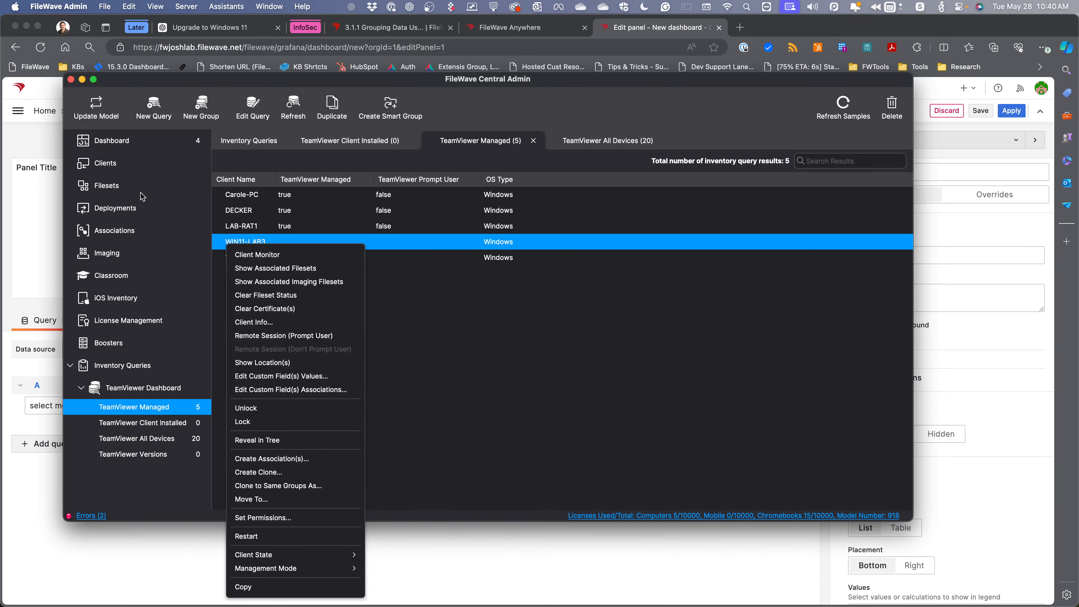
pyautogui.click(302, 376)
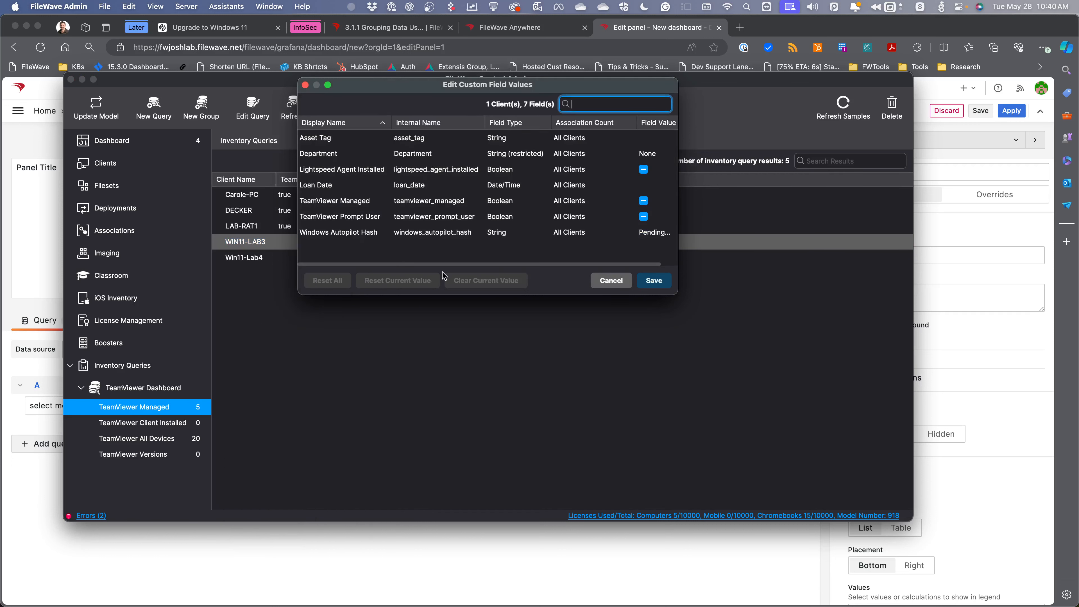
pyautogui.write('manag')
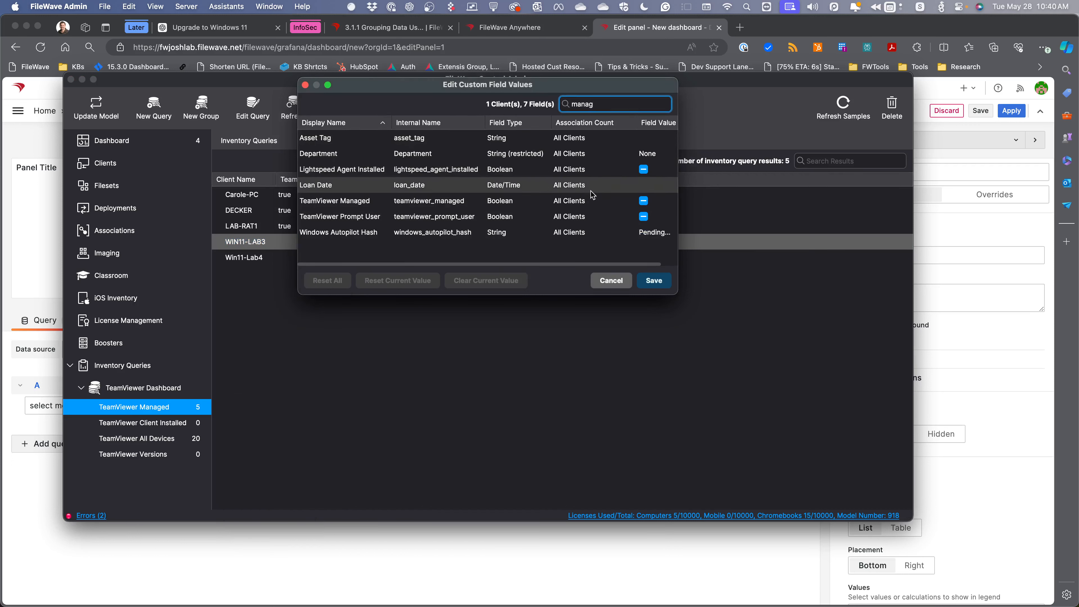
pyautogui.click(643, 204)
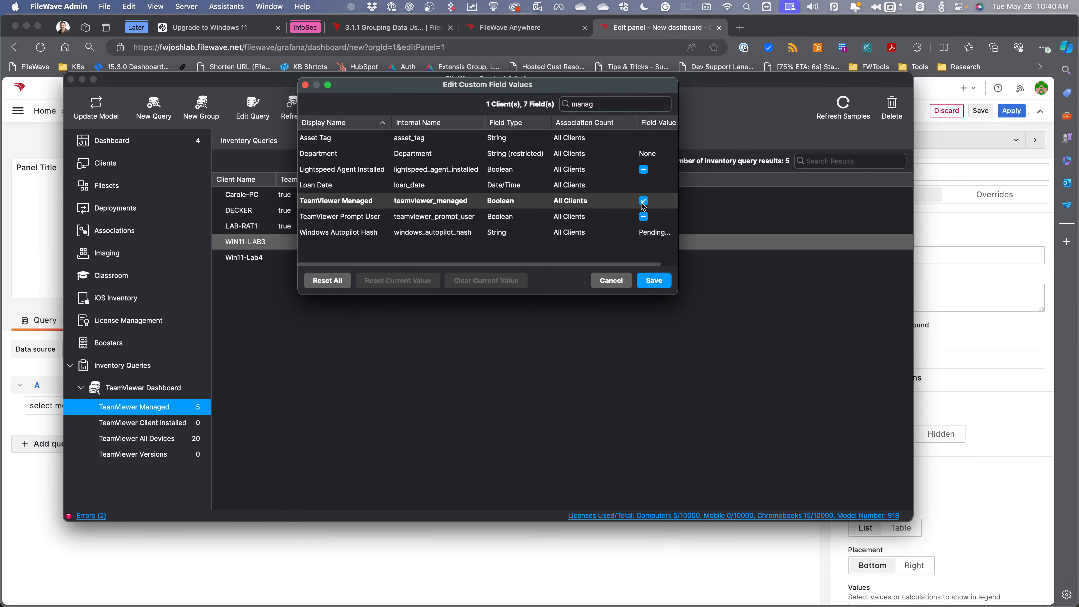
pyautogui.click(654, 281)
# - Enable the TeamViewer Managed custom field for Win11-Lab4 and save it
pyautogui.click(297, 259)
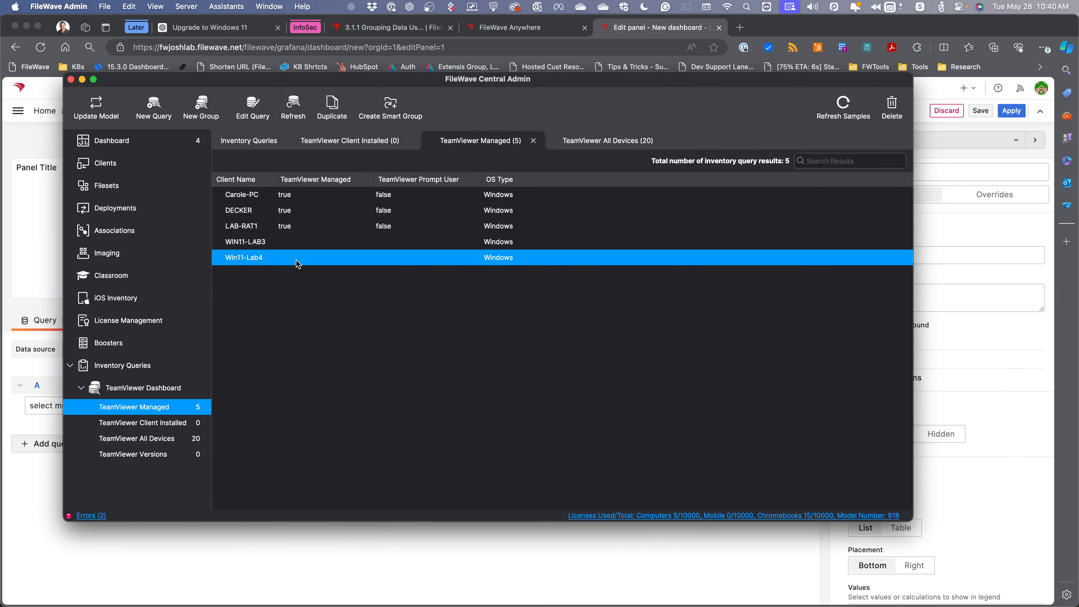
pyautogui.rightClick(282, 262)
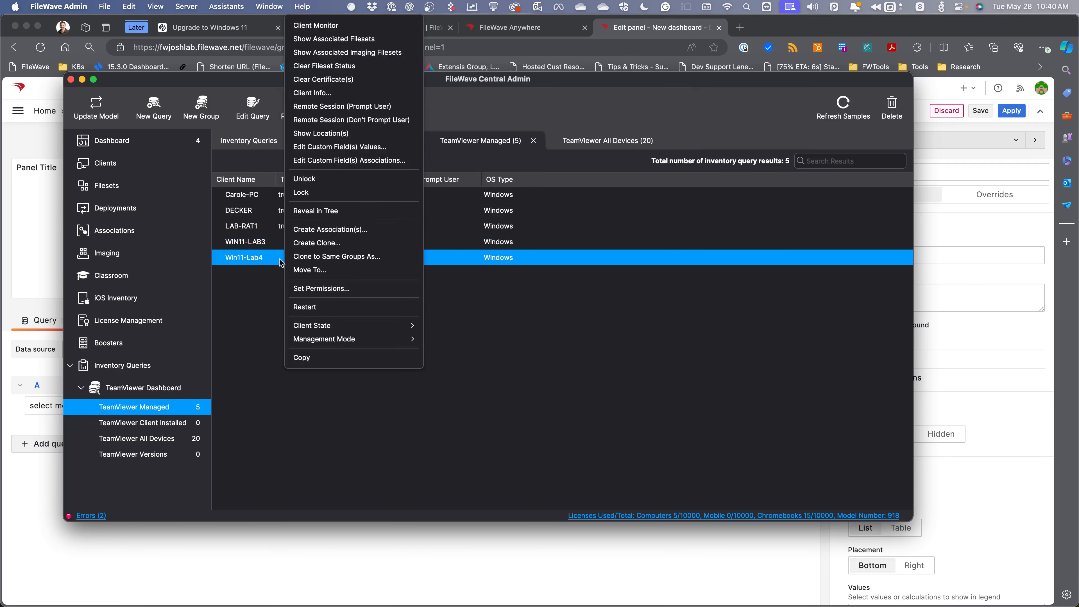
pyautogui.click(340, 147)
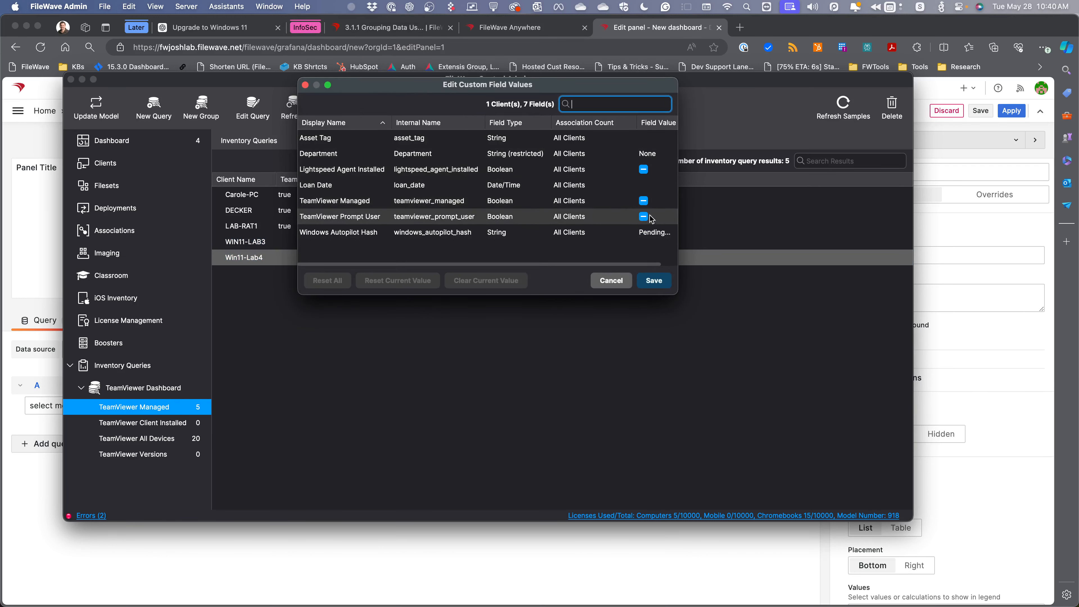
pyautogui.click(649, 202)
pyautogui.click(626, 201)
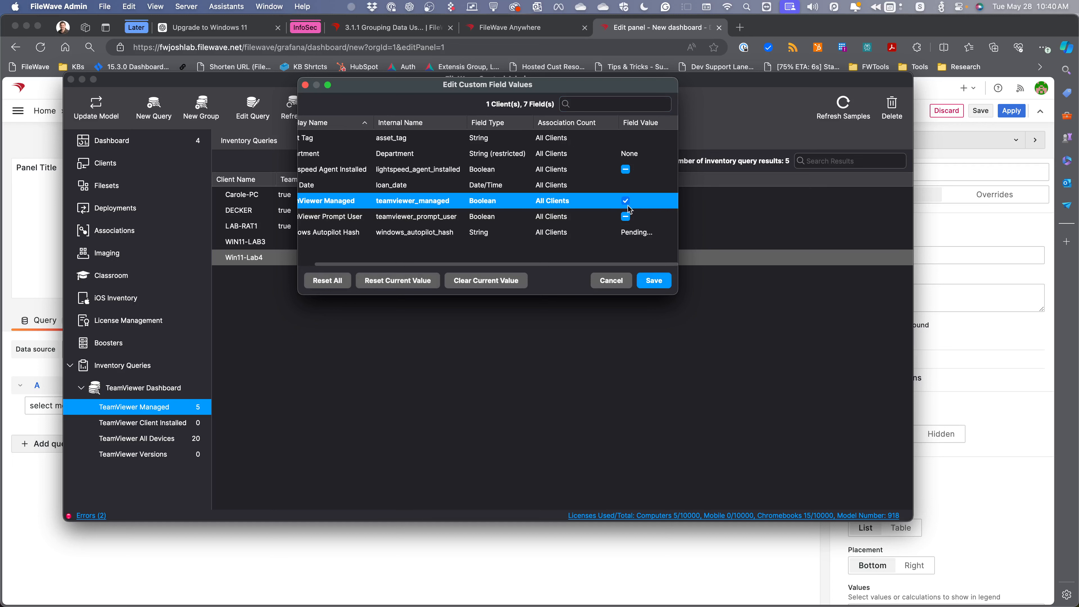
pyautogui.click(653, 281)
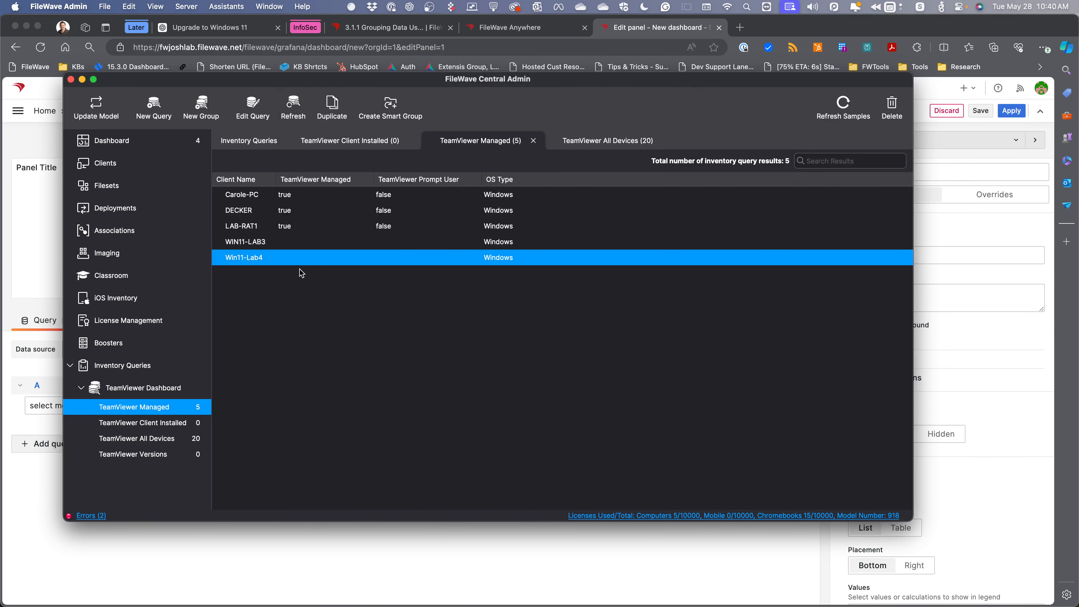
# - Set the TeamViewer Managed custom field to false for Win11-Lab4 and save it
pyautogui.rightClick(301, 261)
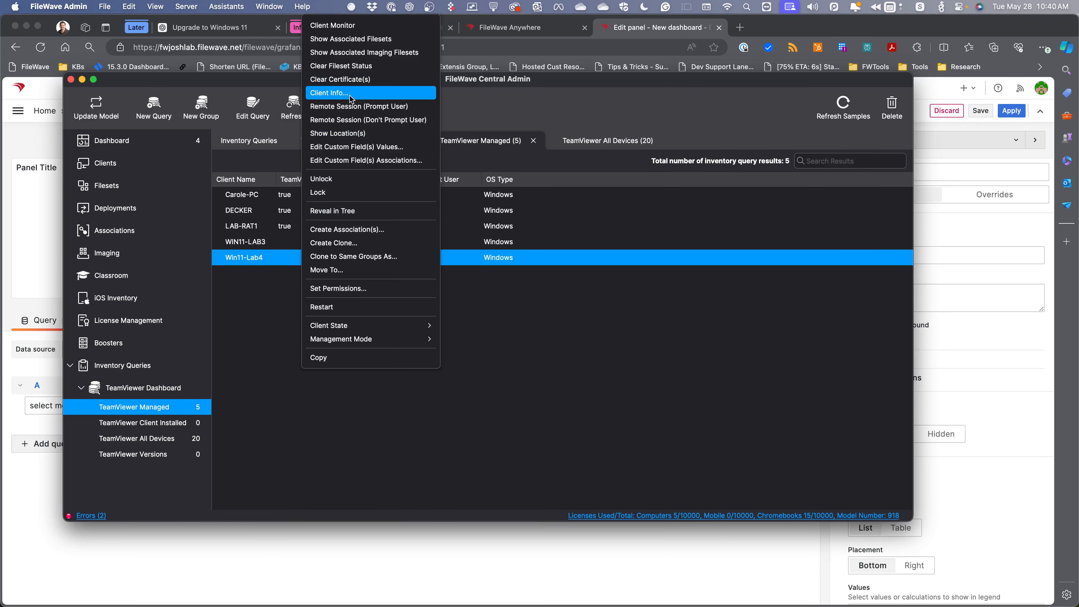
pyautogui.click(357, 147)
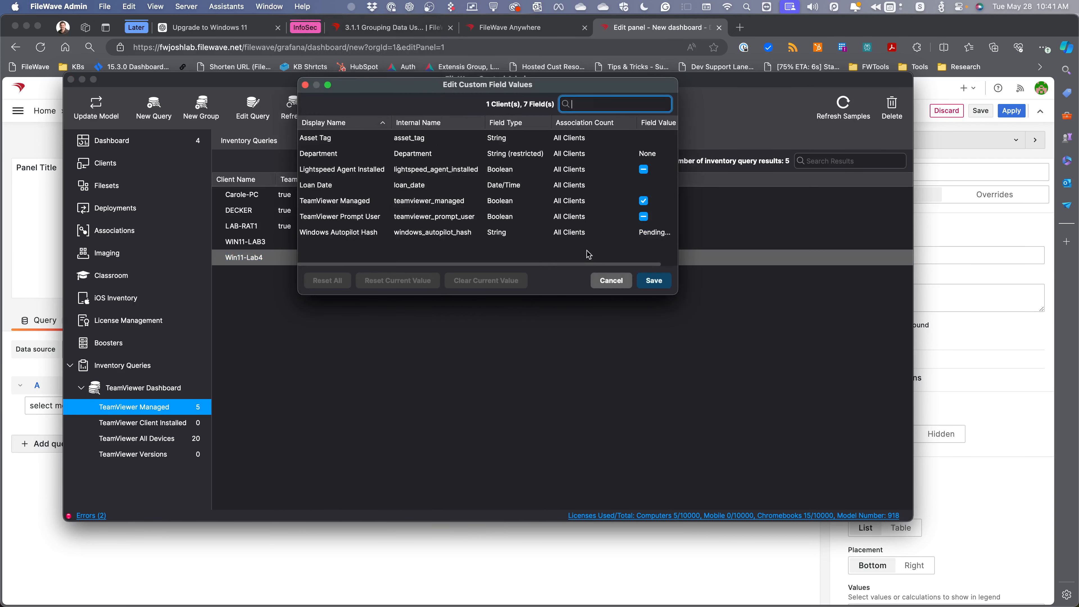
pyautogui.click(646, 203)
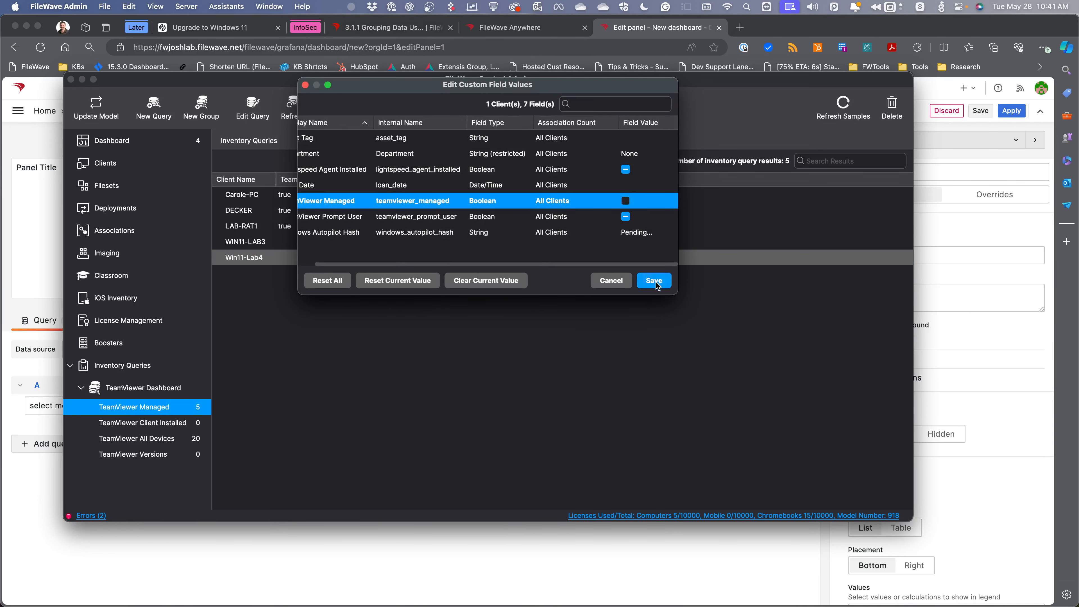
pyautogui.click(656, 283)
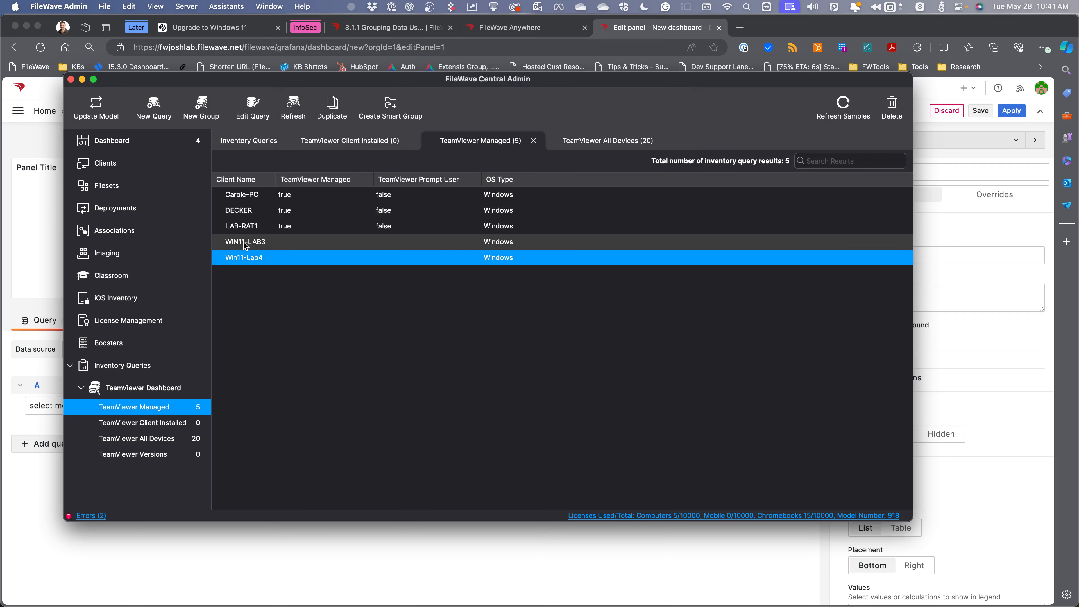
# - Review the TeamViewer Managed query's criteria and close the query without saving
pyautogui.doubleClick(161, 415)
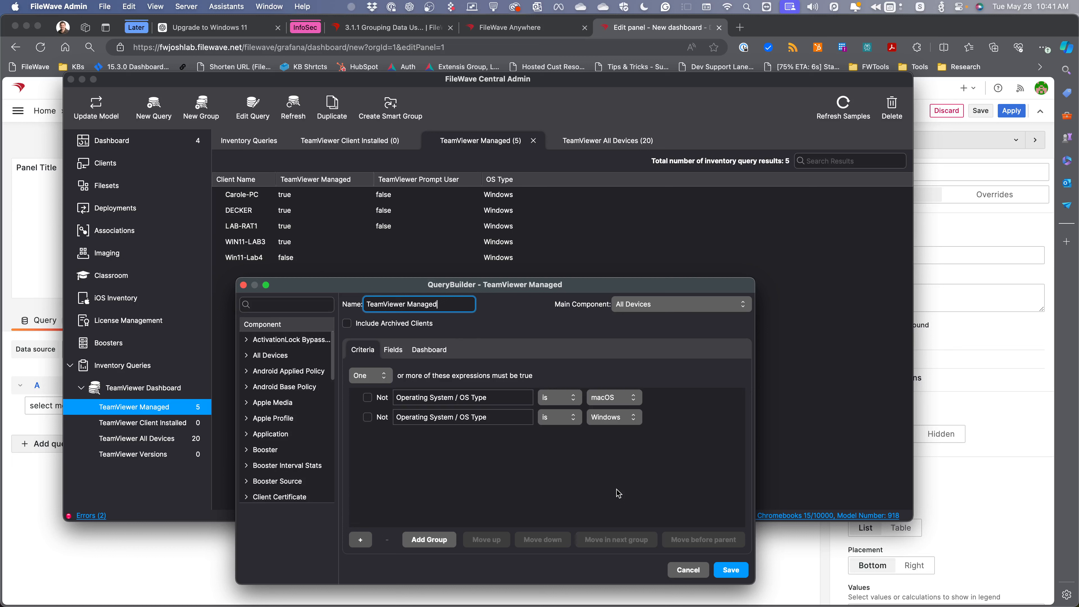
pyautogui.click(688, 570)
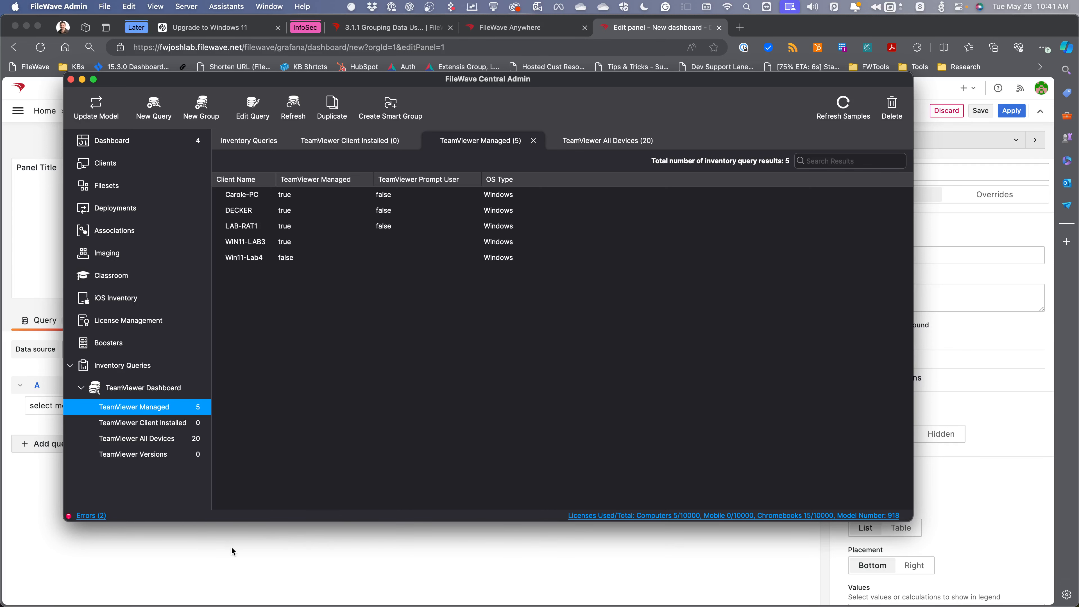
# - Switch to the Grafana panel editor, set query A's metric to TeamViewer Managed, and display the panel as a table
pyautogui.click(245, 563)
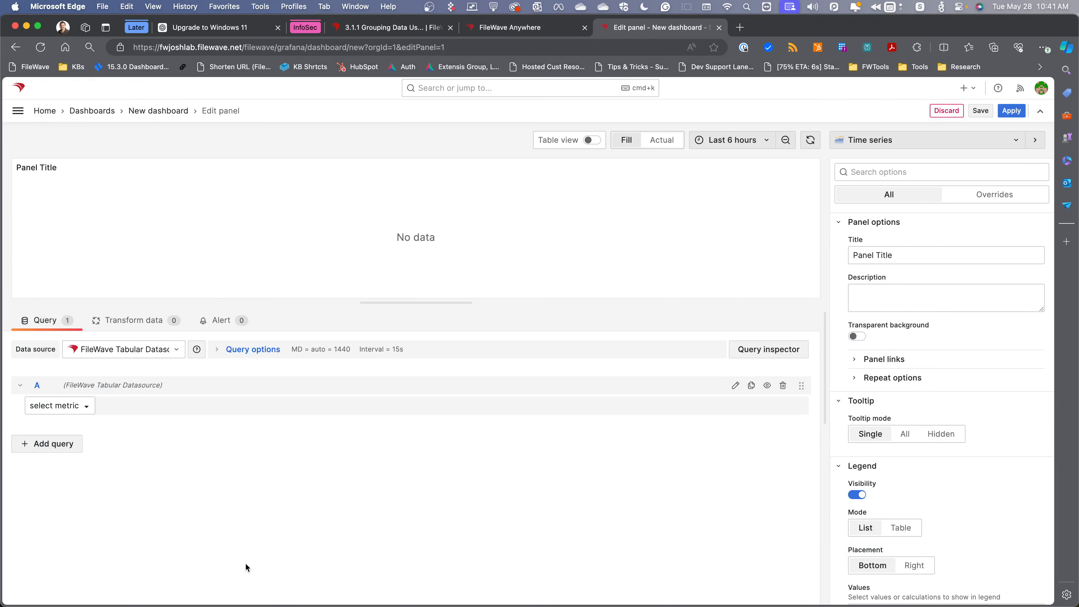
pyautogui.click(83, 407)
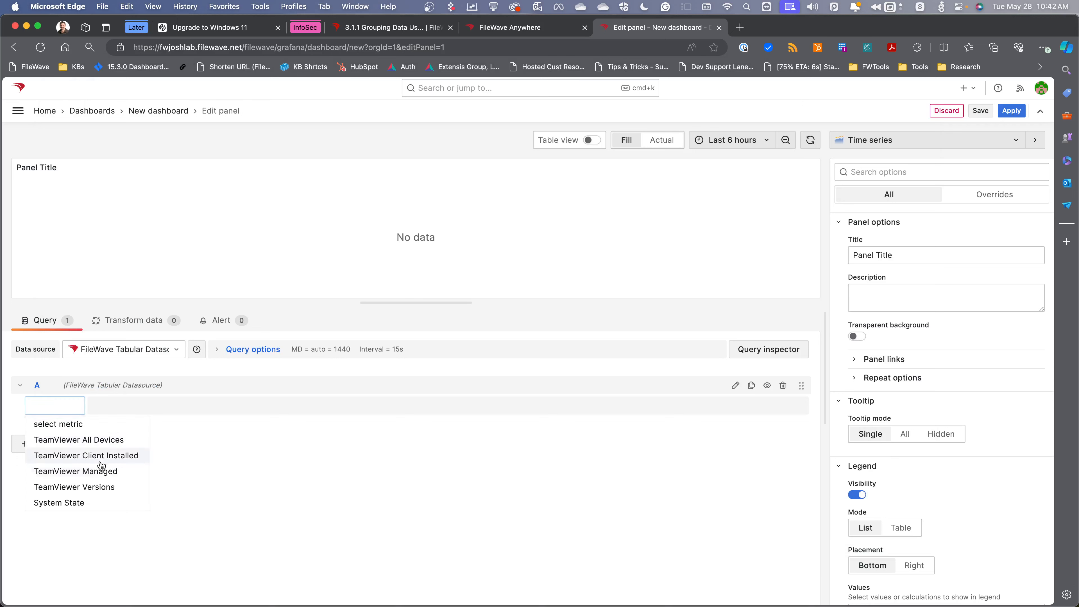
pyautogui.click(118, 469)
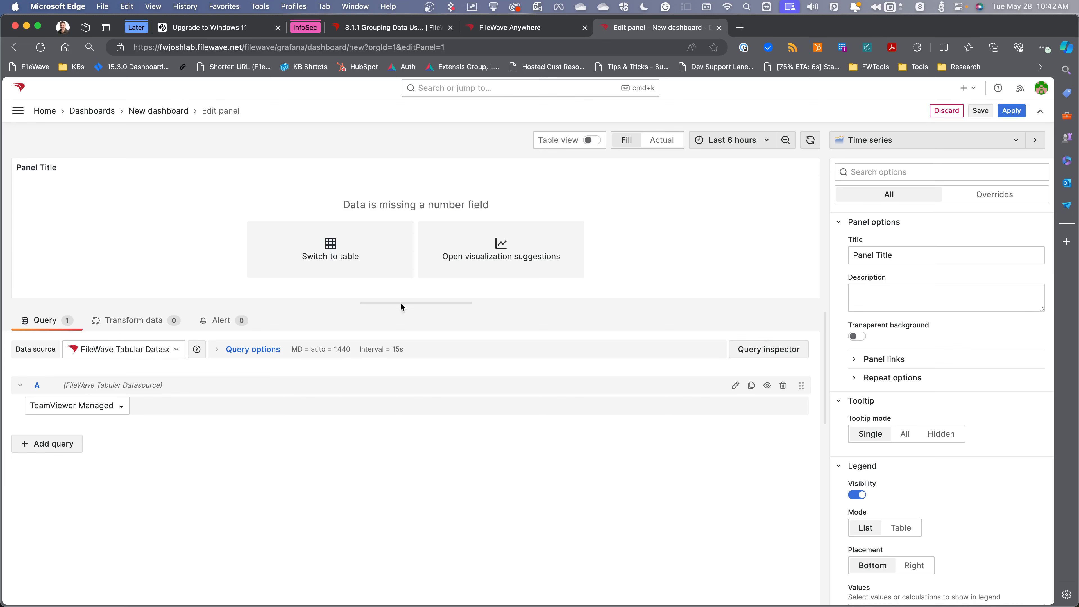
pyautogui.click(358, 258)
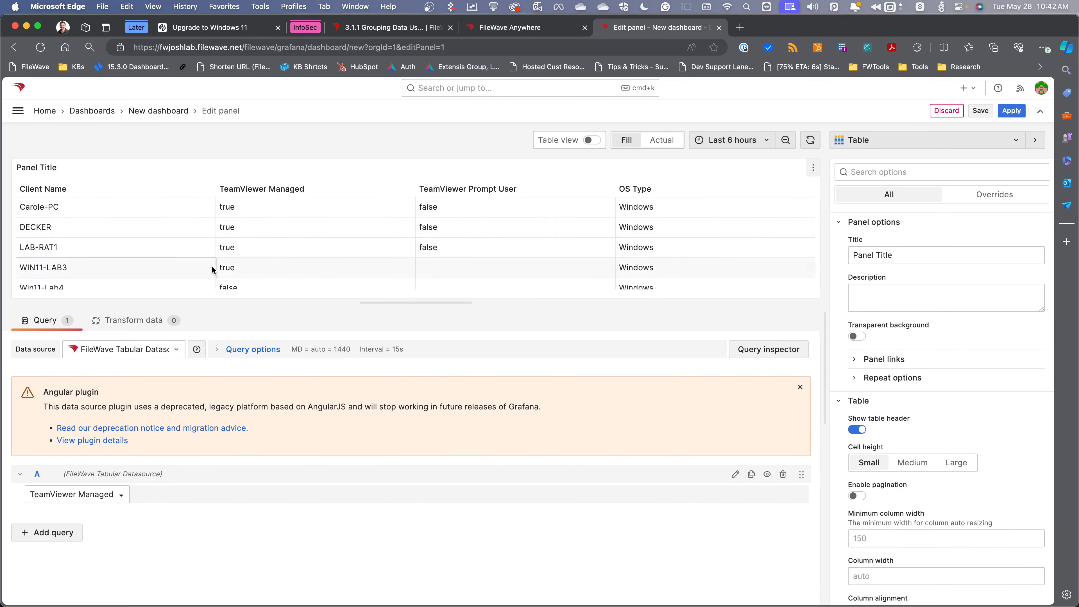
# - Enlarge the panel's table preview and compare its rows with the TeamViewer Managed query results in FileWave Admin
pyautogui.moveTo(434, 307); pyautogui.dragTo(435, 328)
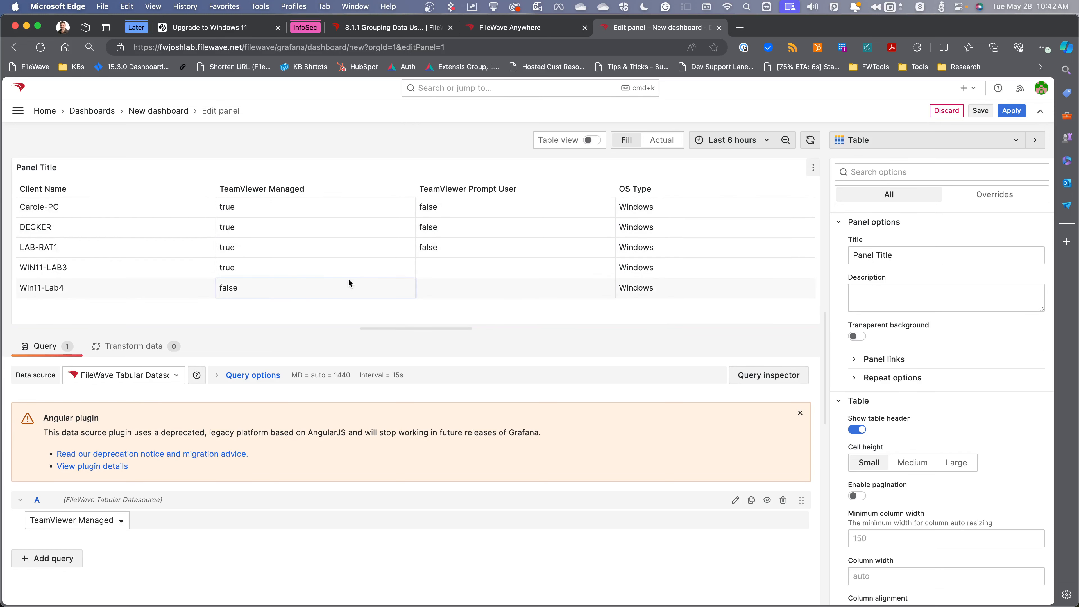
pyautogui.press('super+Tab')
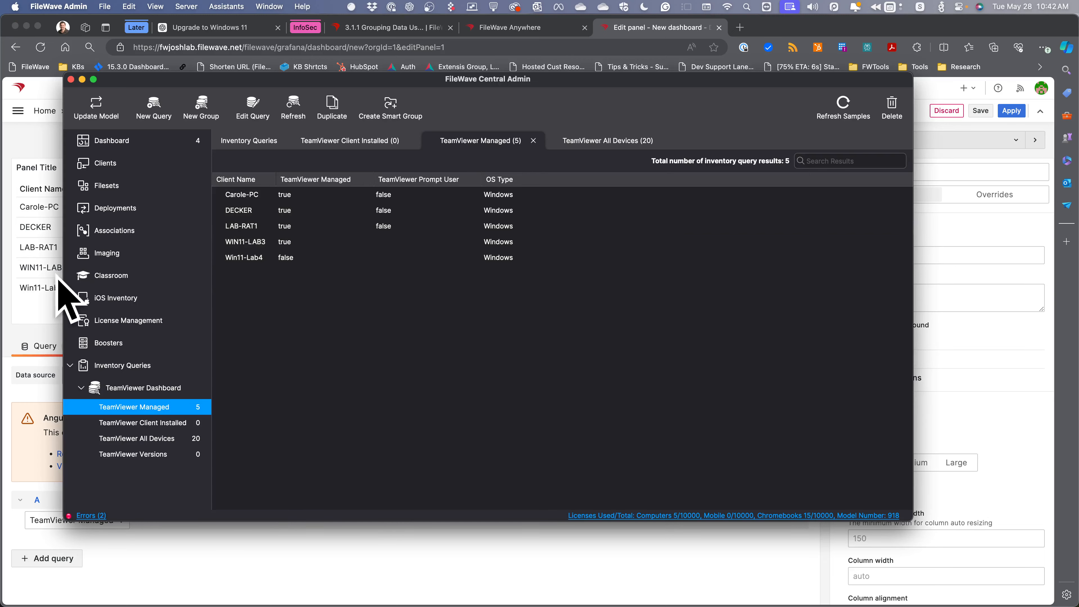
pyautogui.press('super+Tab')
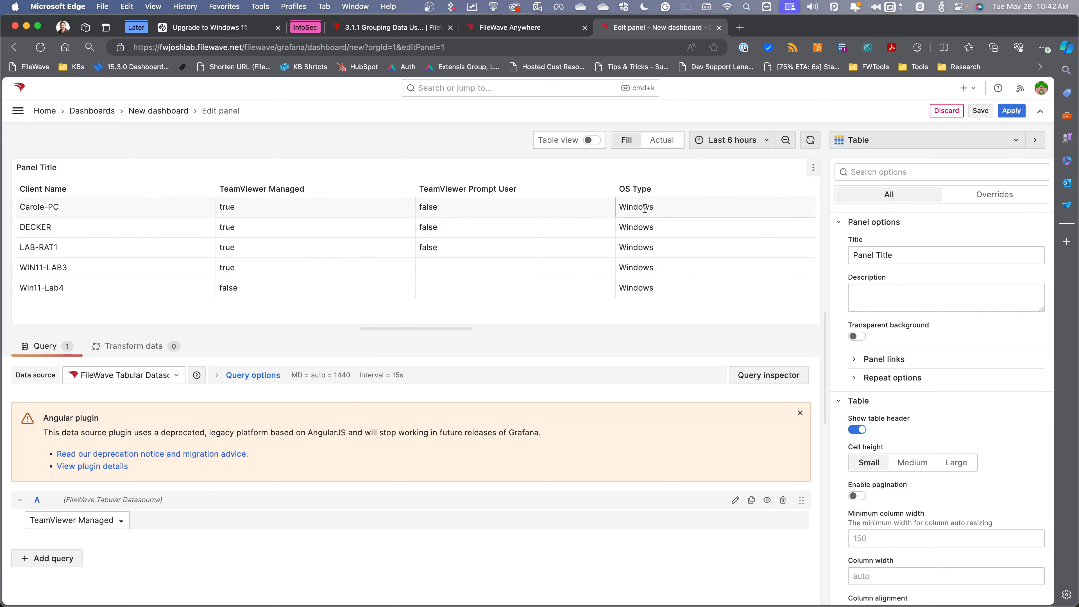
# - Change the panel's visualization to Pie chart, checking the visualization suggestions based on the current data
pyautogui.click(855, 140)
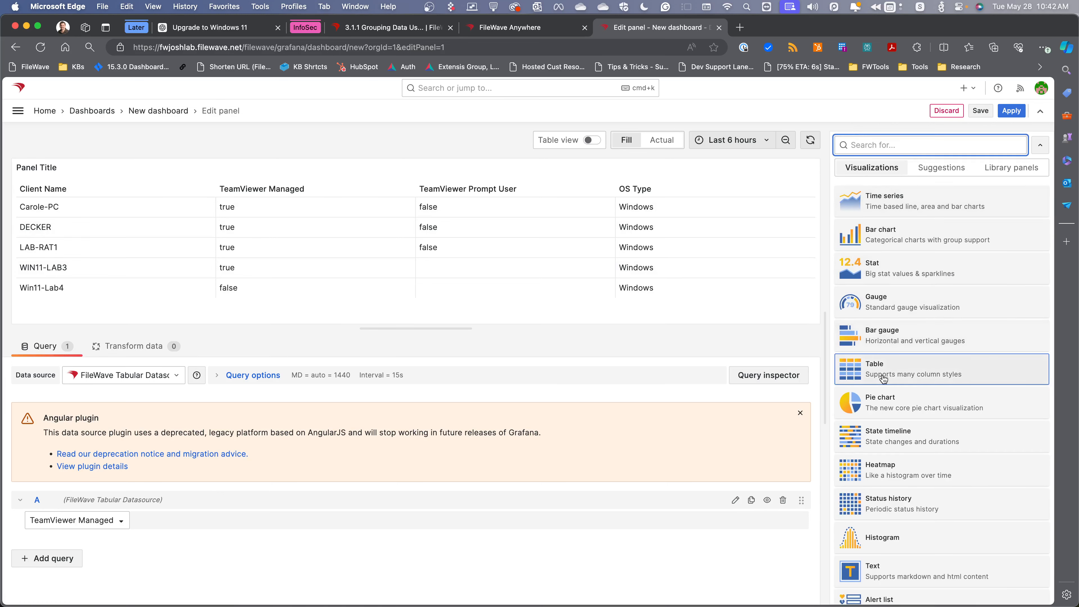
pyautogui.click(878, 410)
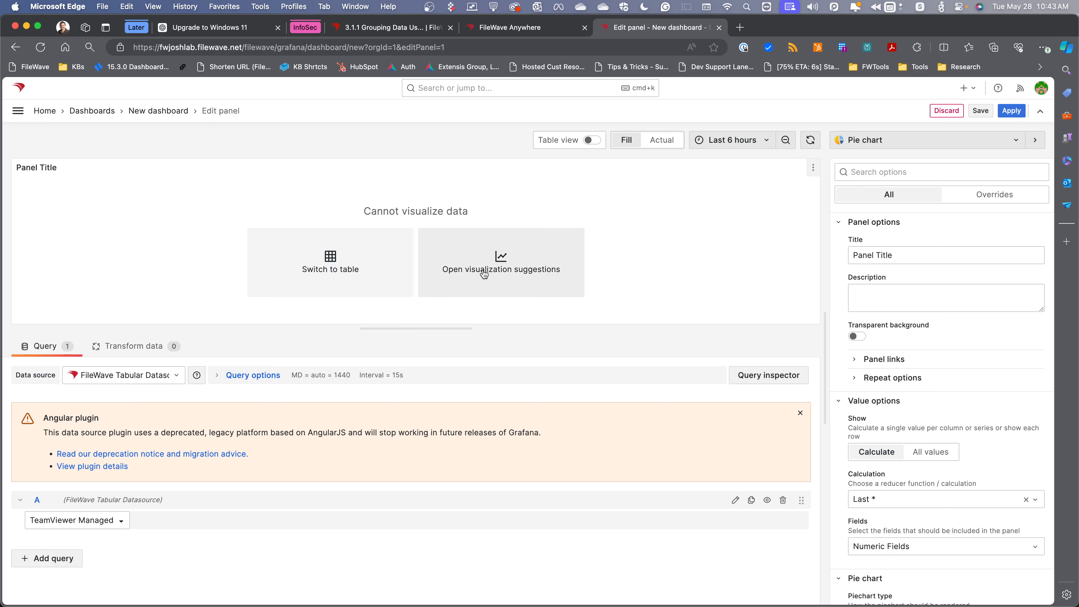
pyautogui.click(499, 281)
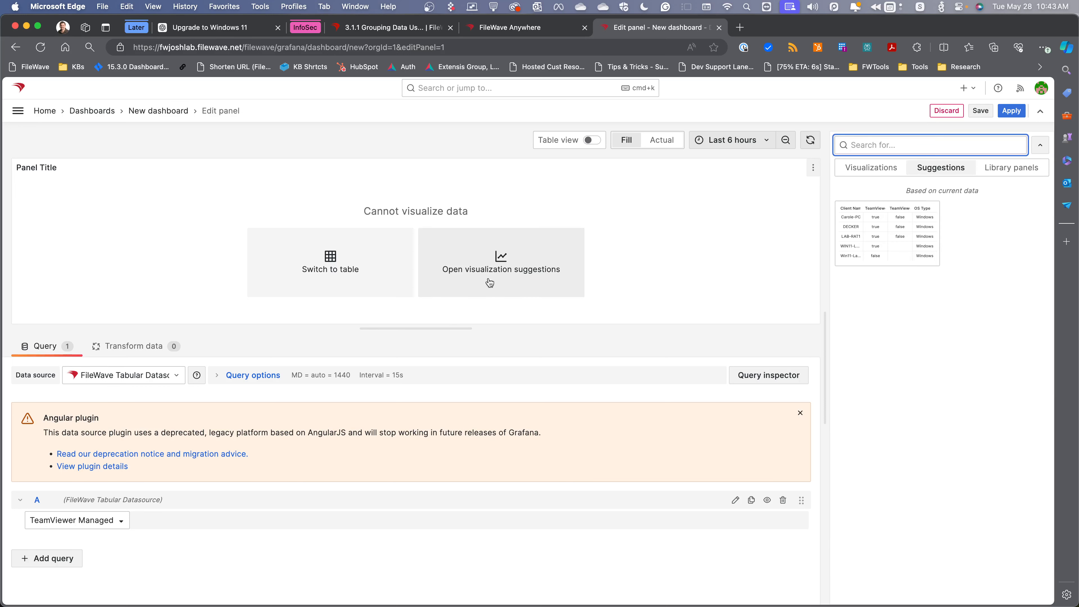
pyautogui.click(888, 170)
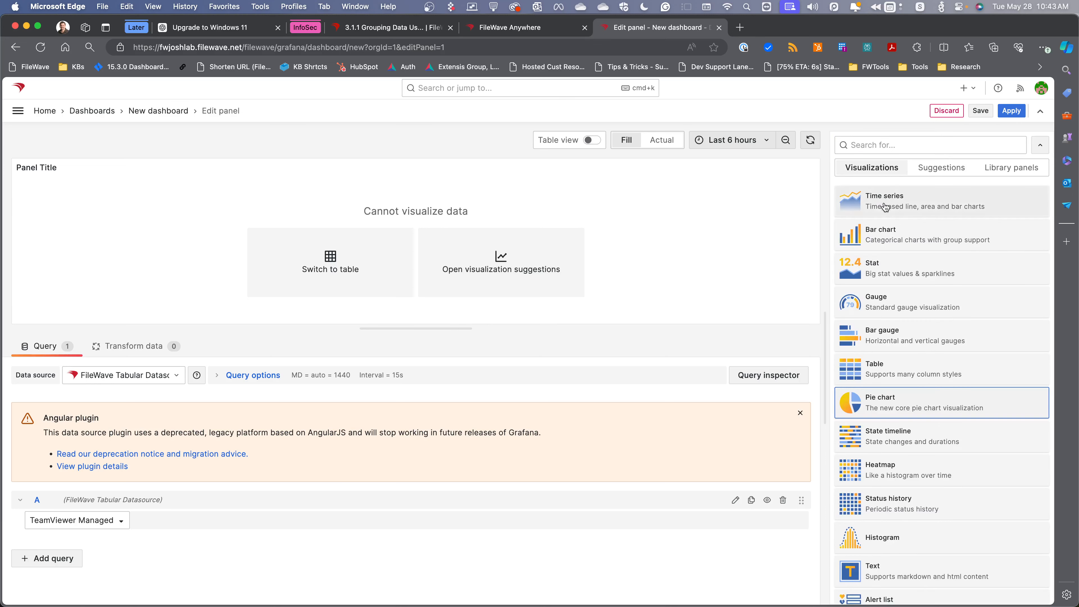
pyautogui.click(868, 399)
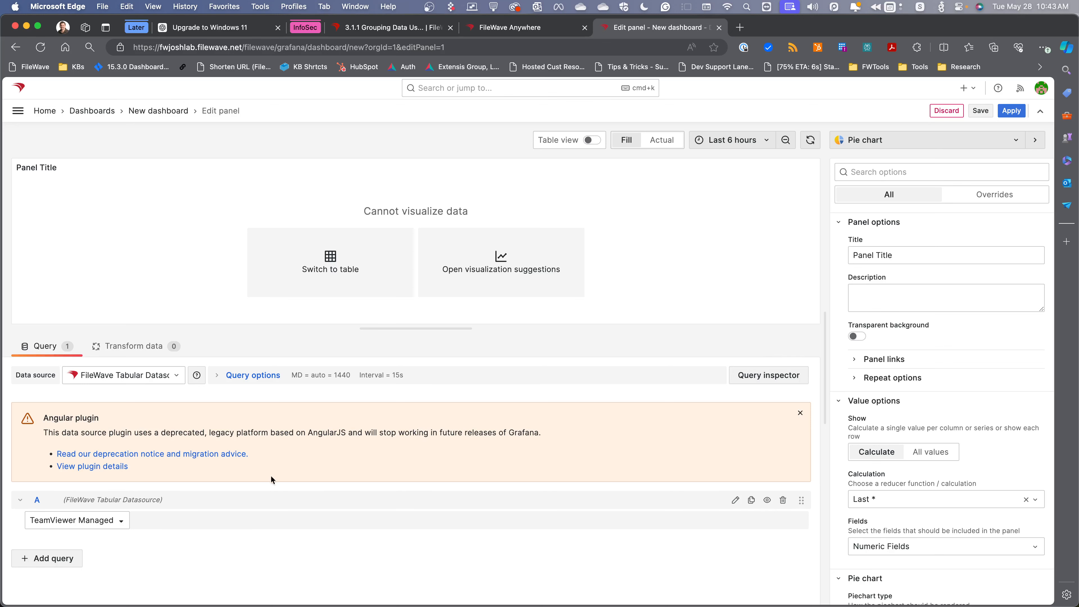
# - List query A's available metrics in Grafana and bring up the Inventory Queries overview in FileWave Admin
pyautogui.click(119, 518)
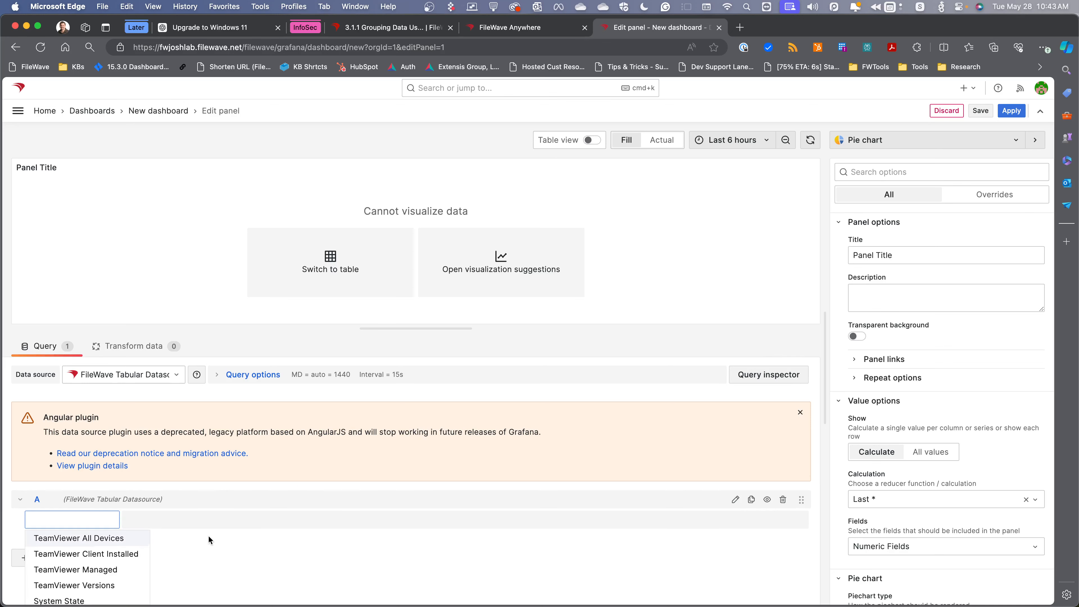
pyautogui.click(228, 538)
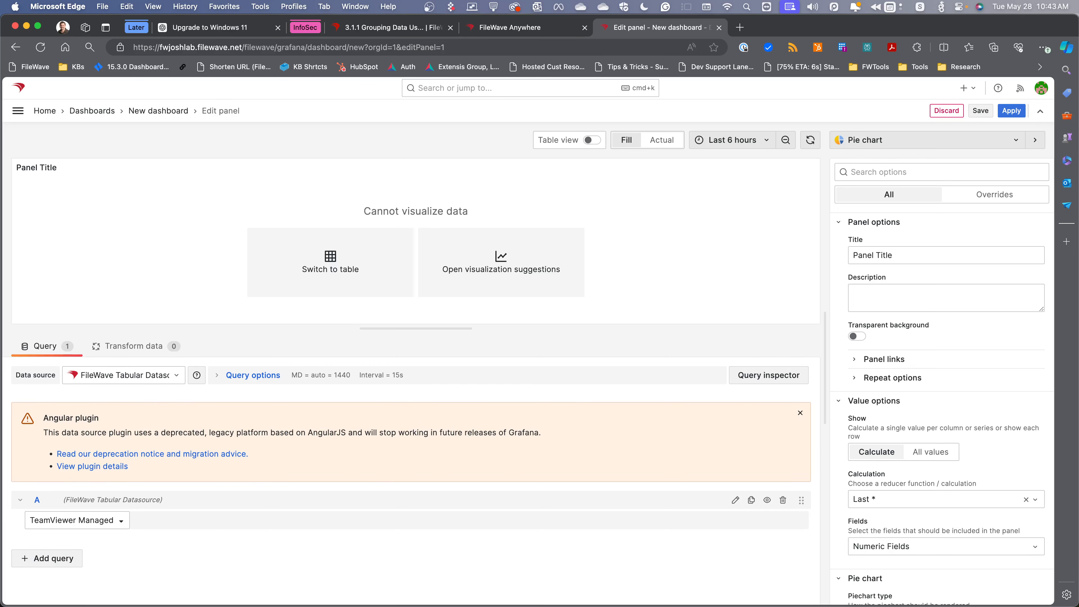
pyautogui.press('super+Tab')
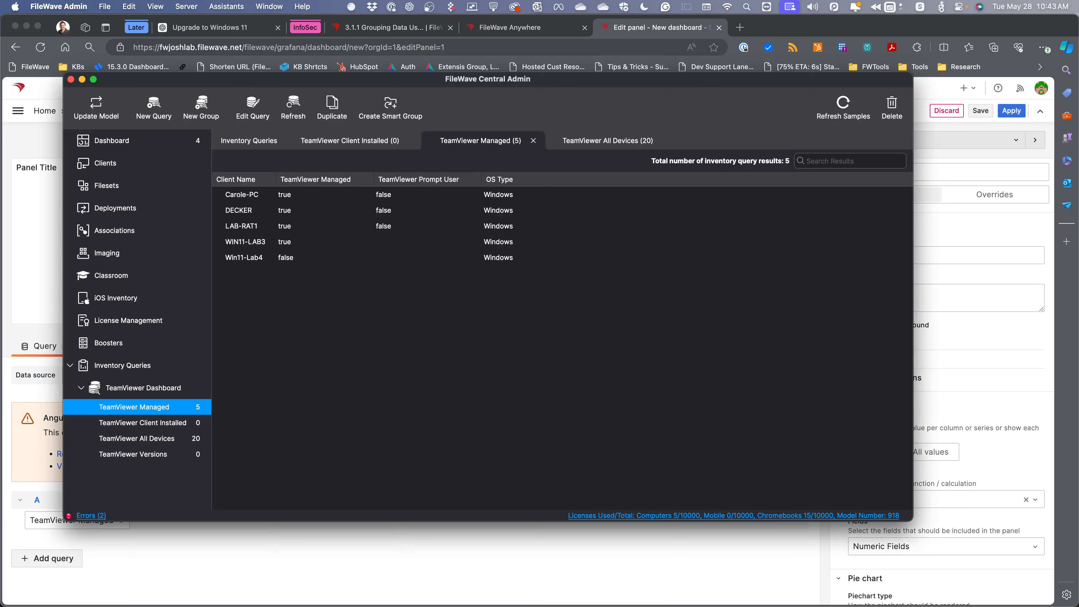
pyautogui.click(143, 368)
pyautogui.rightClick(327, 362)
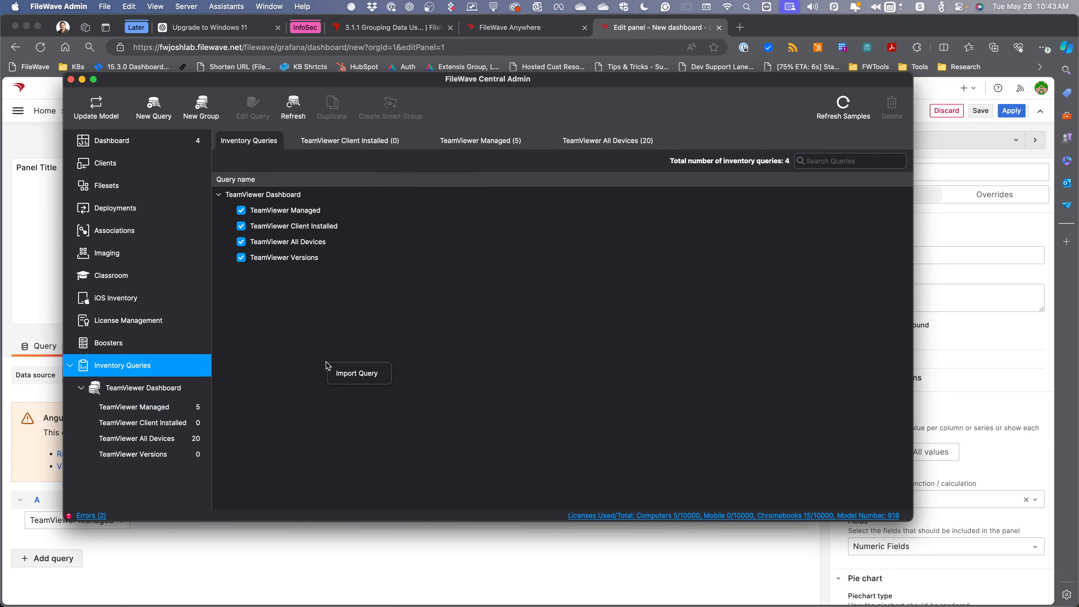
pyautogui.click(302, 358)
# - Create and save an inventory query named Bla Bla with the criterion All Devices / Device Name is not null
pyautogui.click(152, 113)
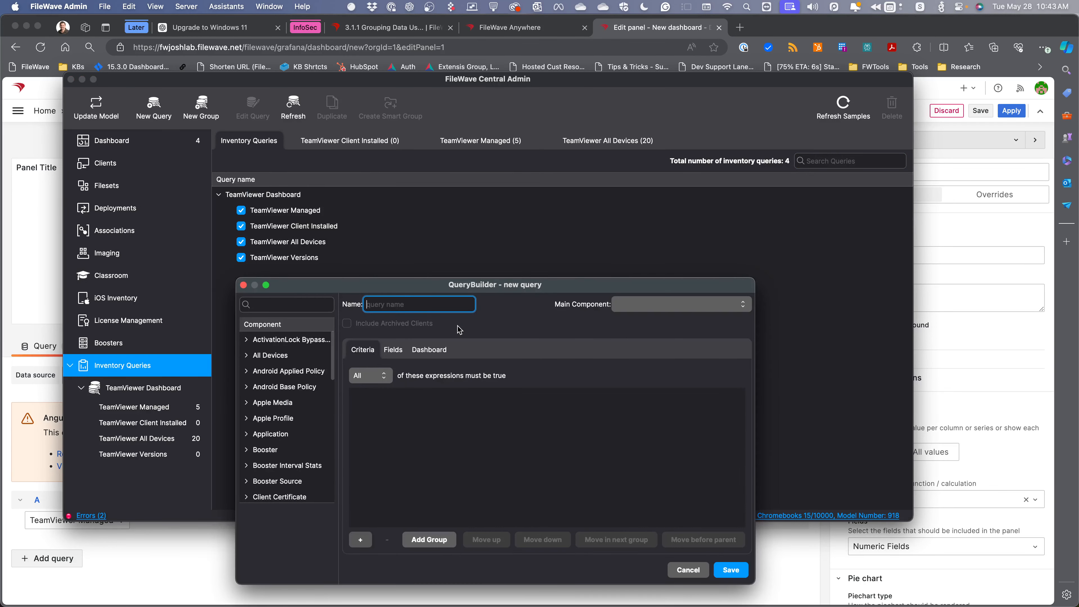
pyautogui.write('Bla Bla')
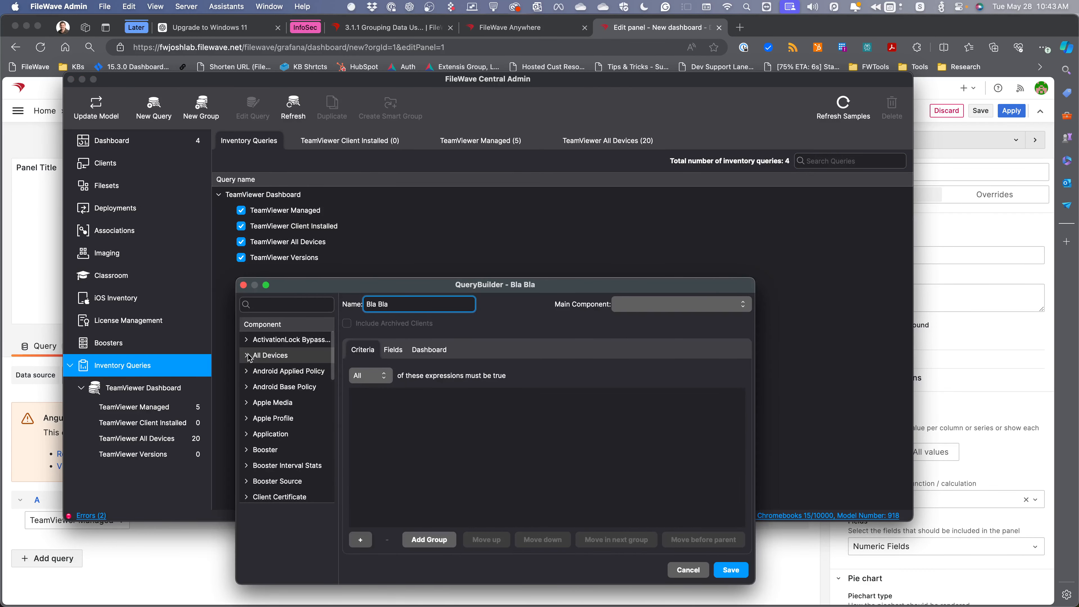
pyautogui.click(282, 303)
pyautogui.write('devic')
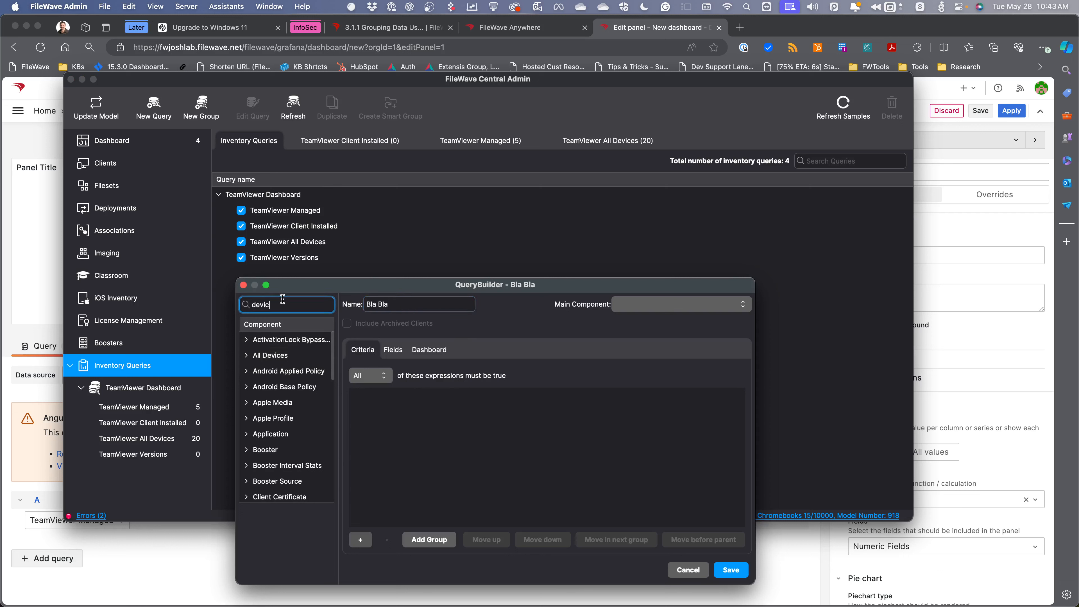
pyautogui.write('e name')
pyautogui.moveTo(285, 355); pyautogui.dragTo(451, 402)
pyautogui.click(590, 402)
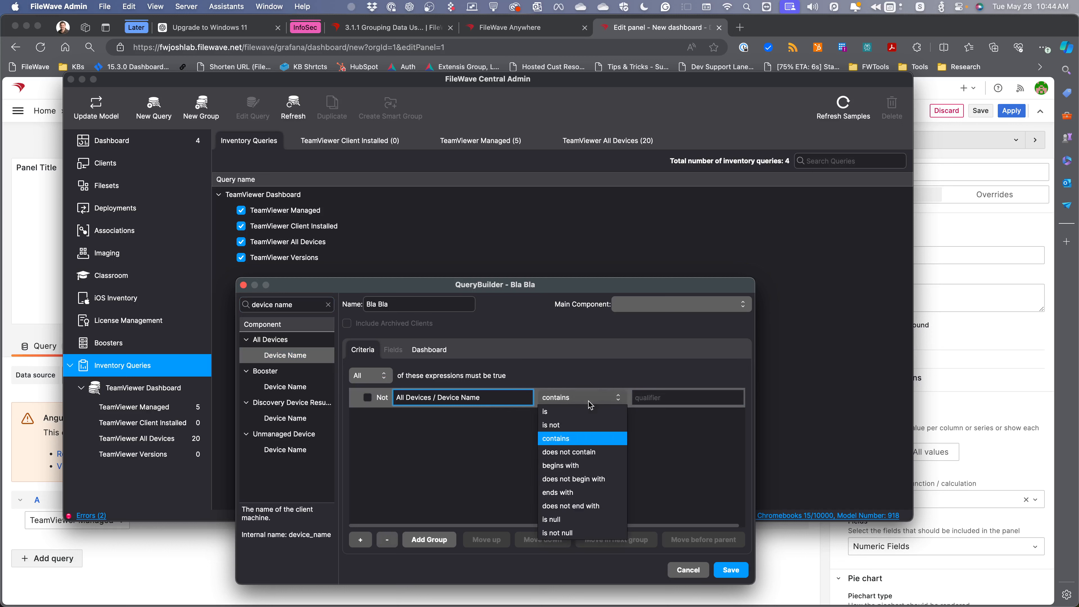
pyautogui.click(583, 533)
pyautogui.click(728, 573)
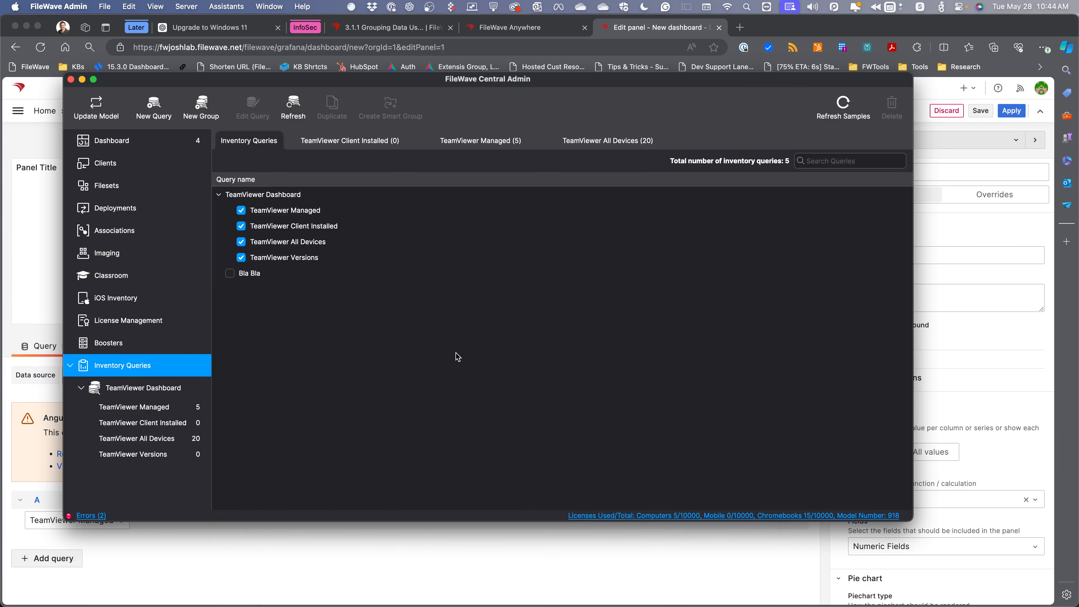
# - Enable the Bla Bla query among the inventory queries and display its results
pyautogui.click(231, 276)
pyautogui.click(157, 472)
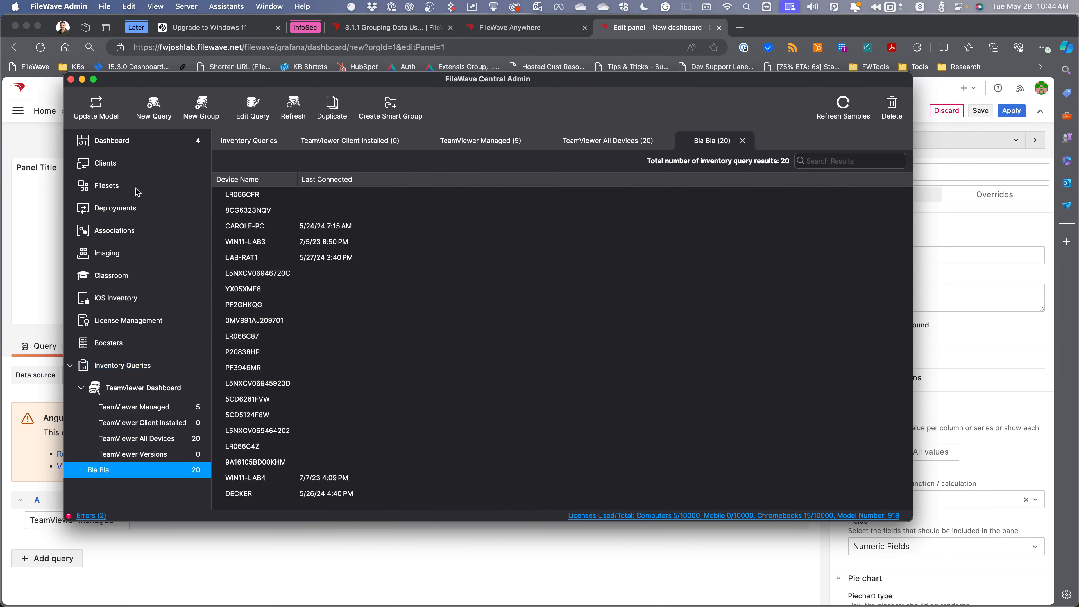
# - Switch back to Grafana in Microsoft Edge, reload the new dashboard, and add a visualization based on FileWave Tabular Datasource
pyautogui.click(10, 228)
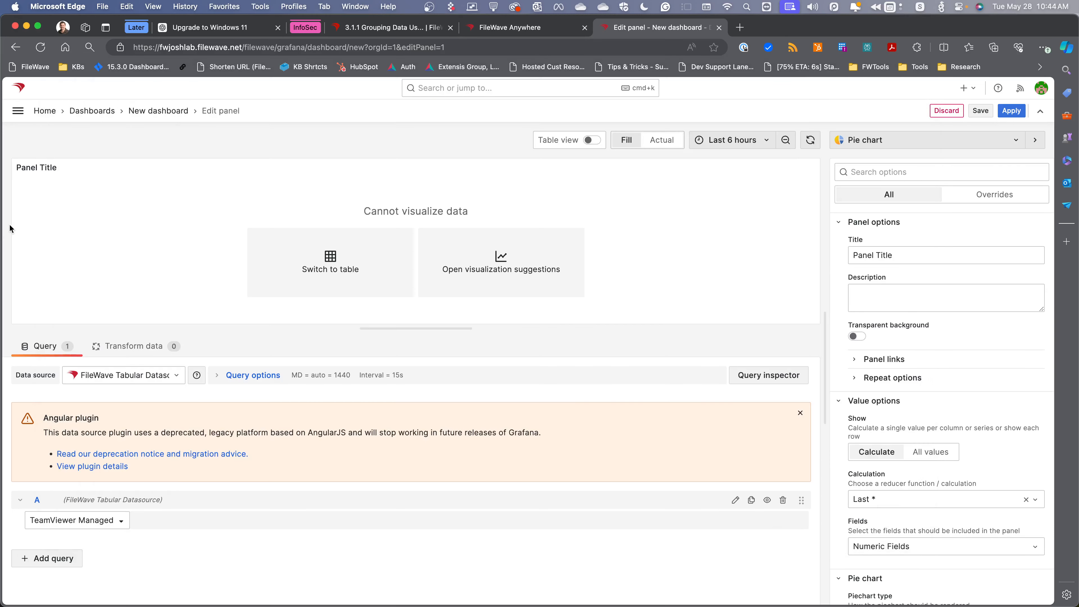
pyautogui.click(216, 49)
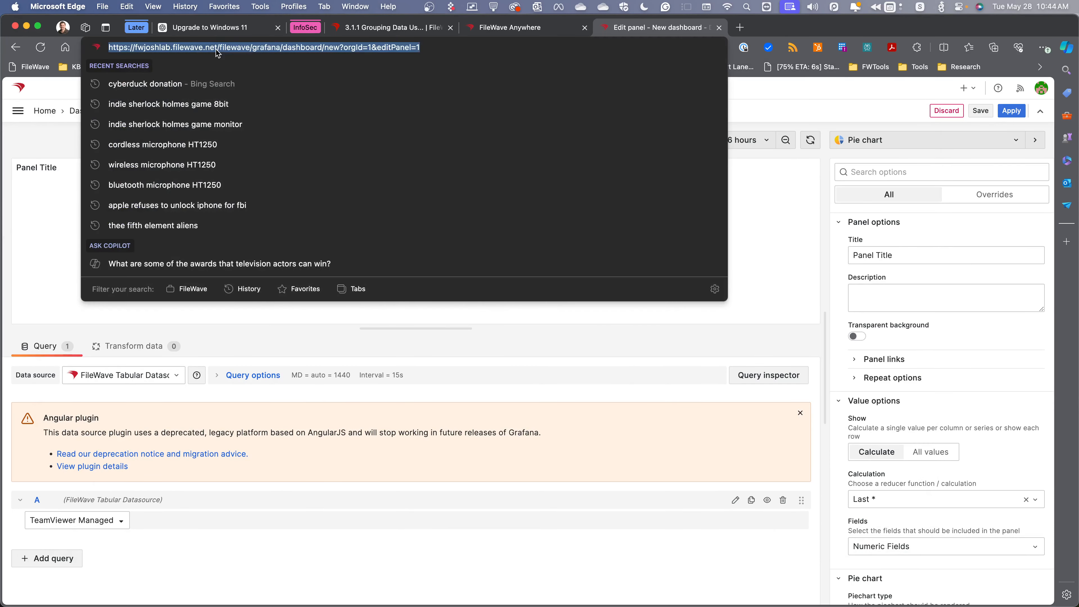
pyautogui.press('Return')
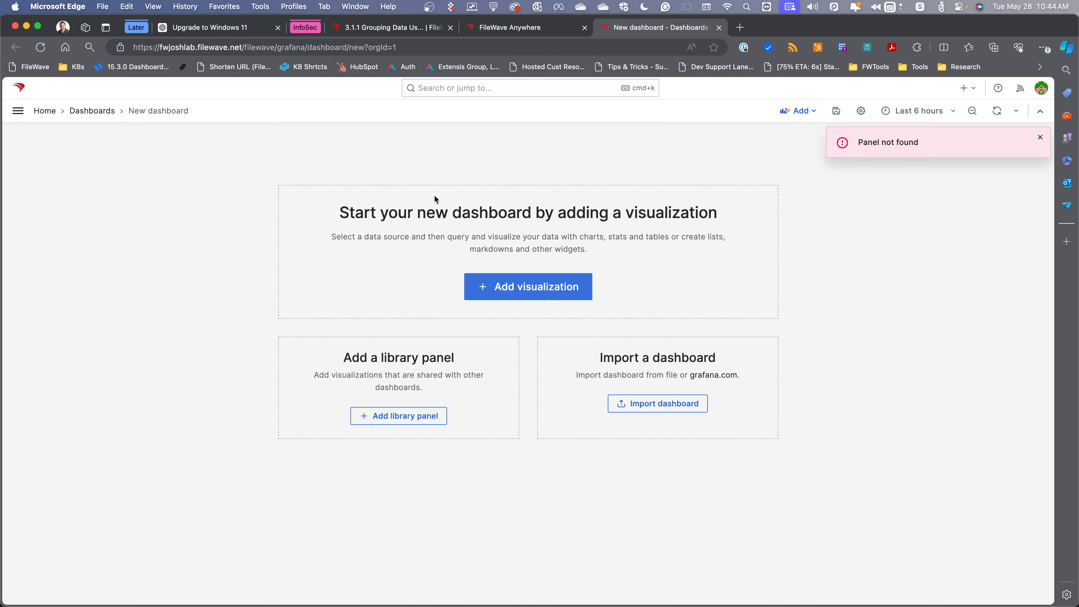
pyautogui.click(536, 286)
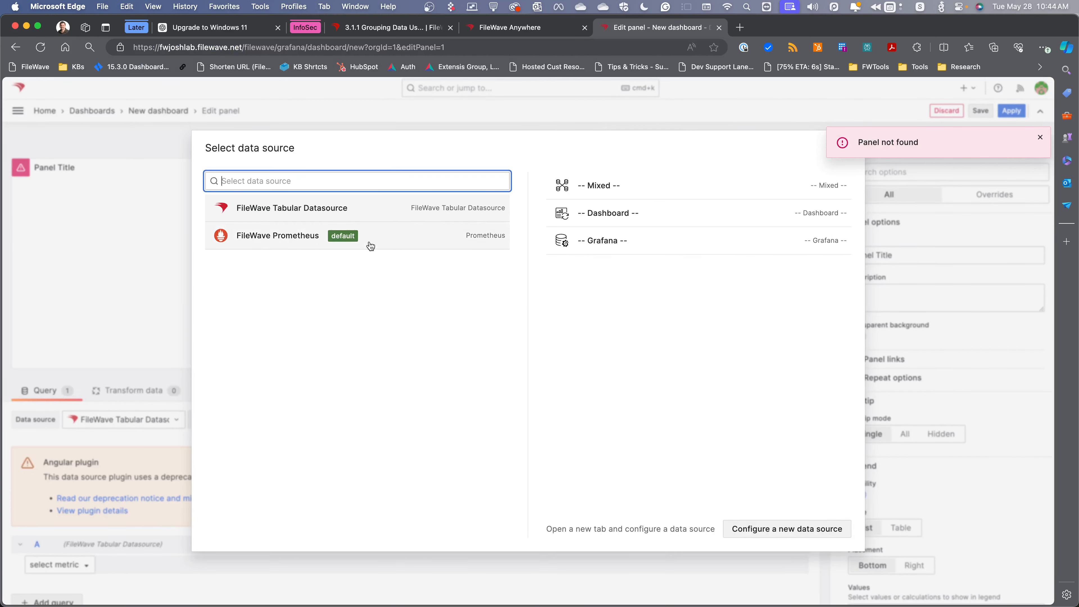
pyautogui.click(339, 208)
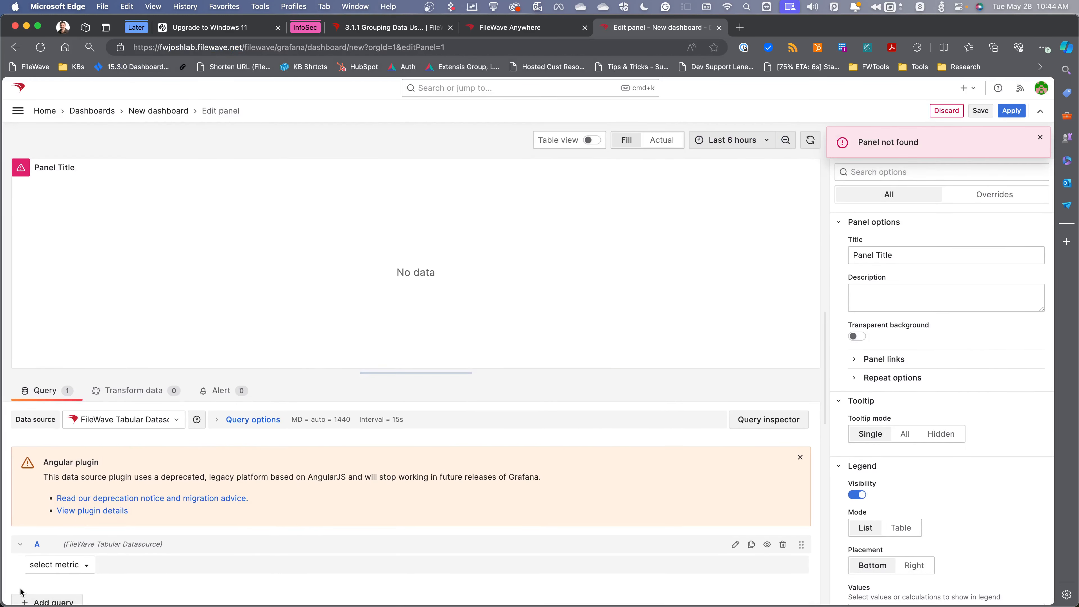
# - Set query A's metric to Bla Bla and display its data as a table
pyautogui.click(64, 565)
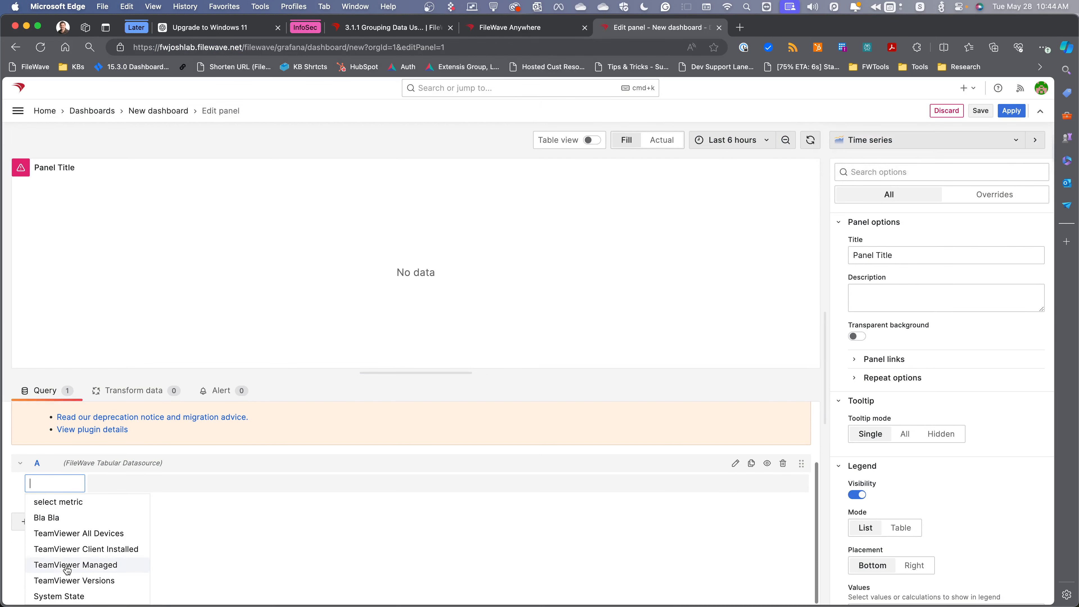
pyautogui.click(54, 516)
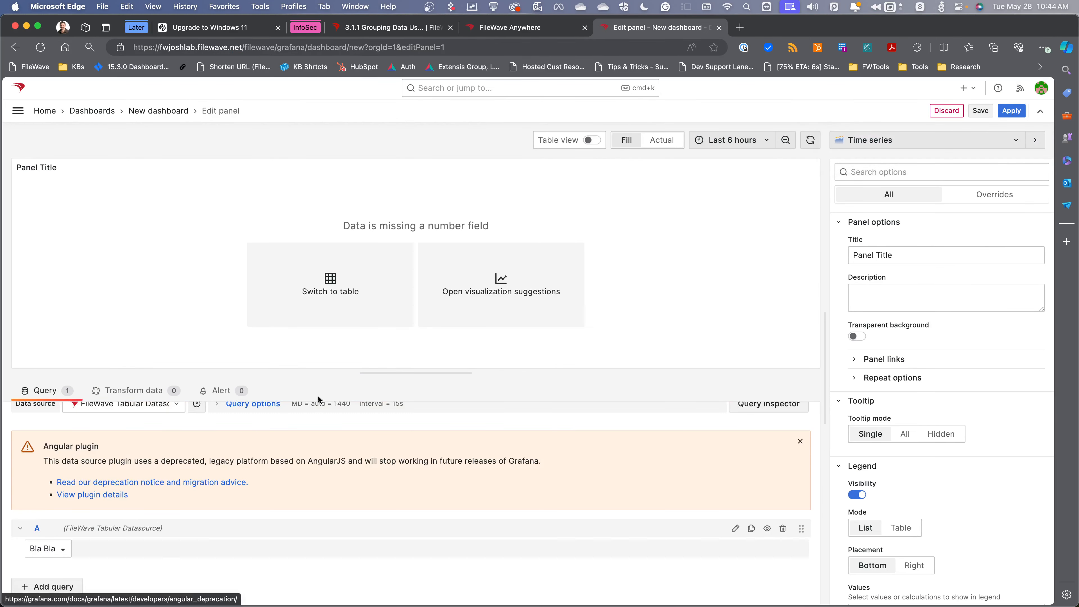
pyautogui.click(365, 291)
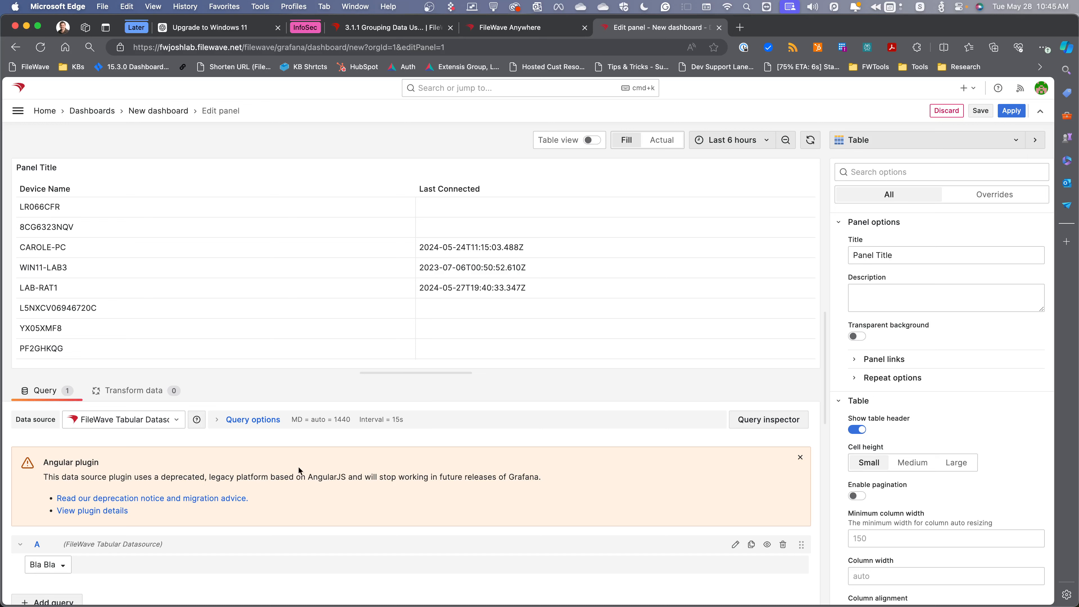
# - Set query A's metric to TeamViewer Managed
pyautogui.click(32, 567)
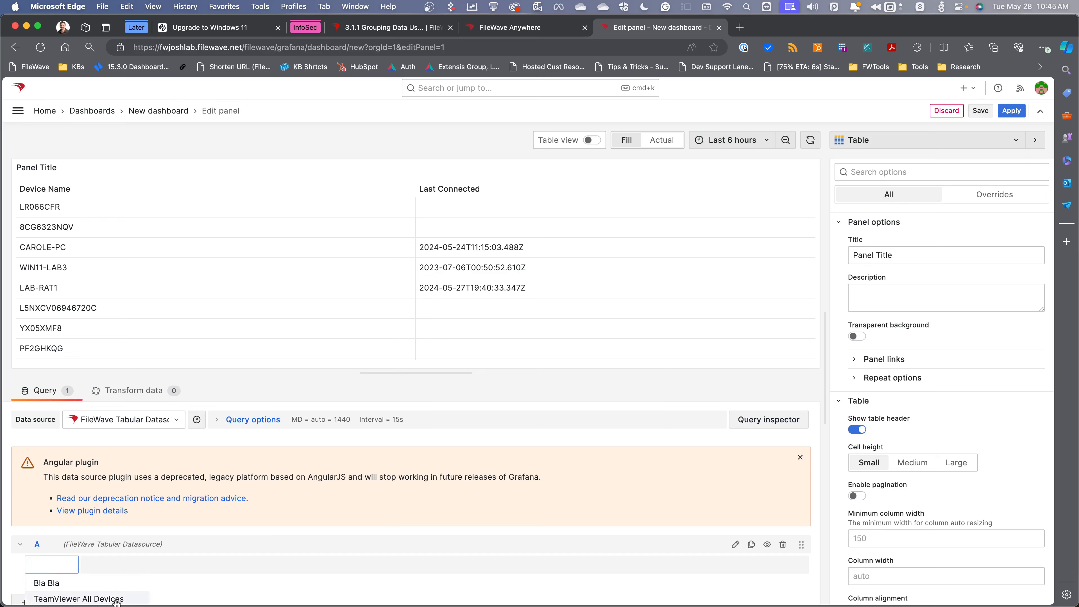
pyautogui.click(85, 568)
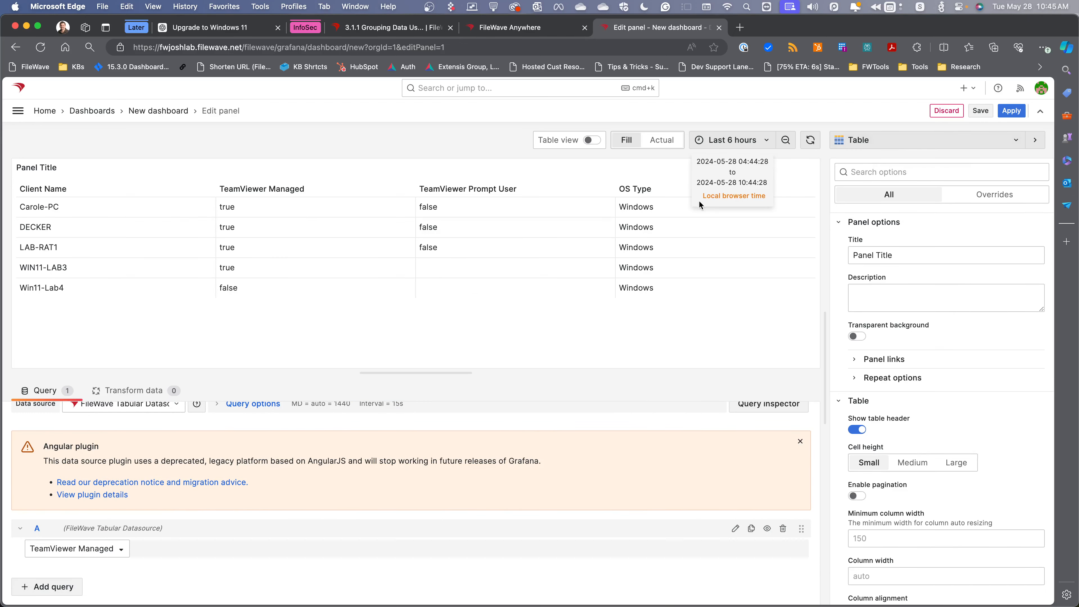
pyautogui.scroll(1, 410, 425)
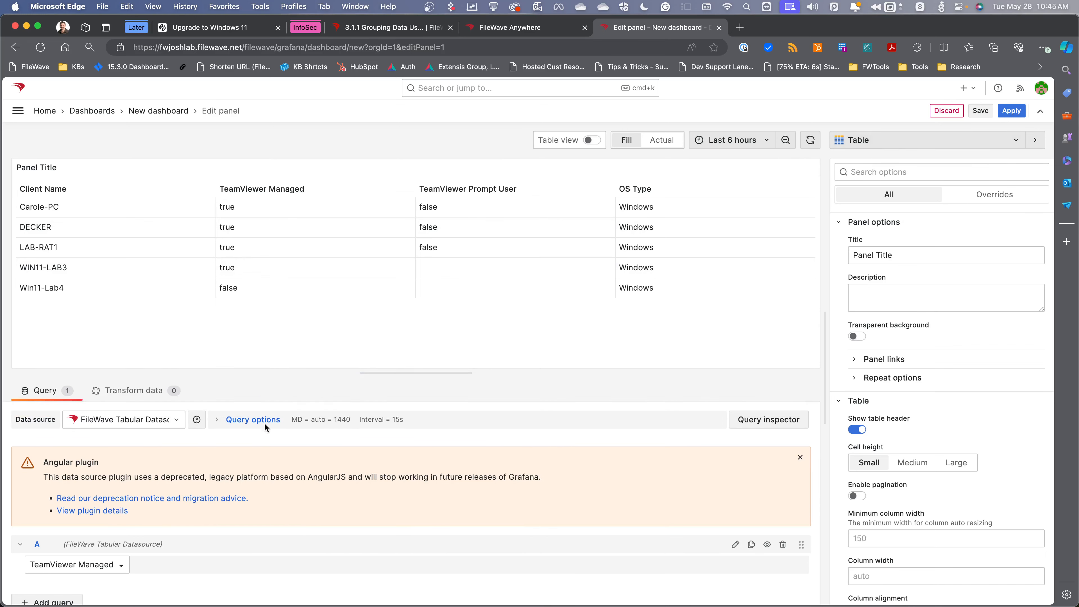
# - Add a Group by transformation to the panel data and group by the TeamViewer Managed field
pyautogui.click(130, 392)
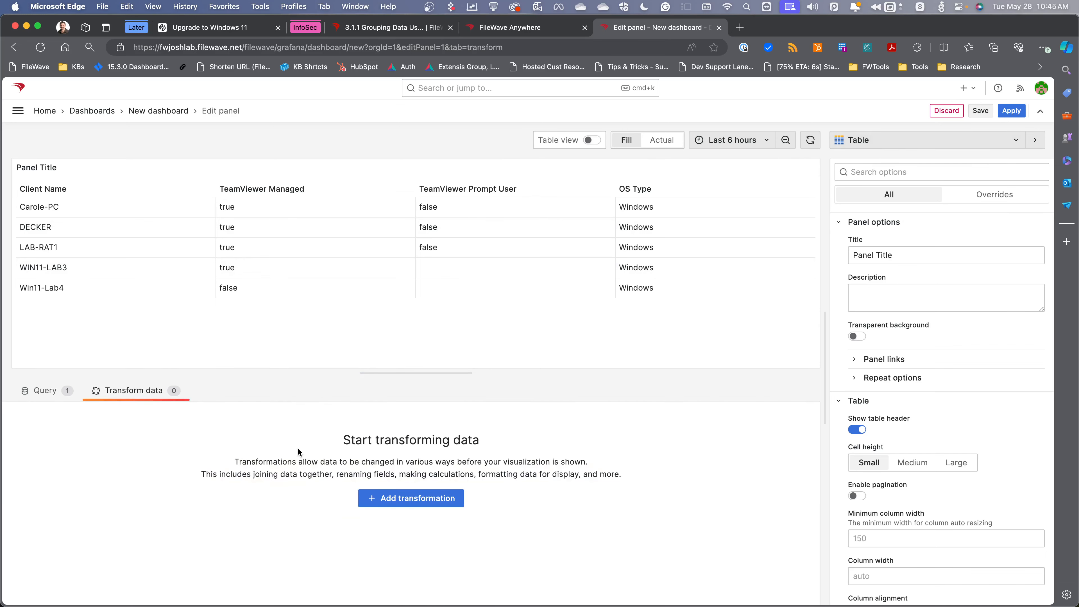
pyautogui.click(407, 504)
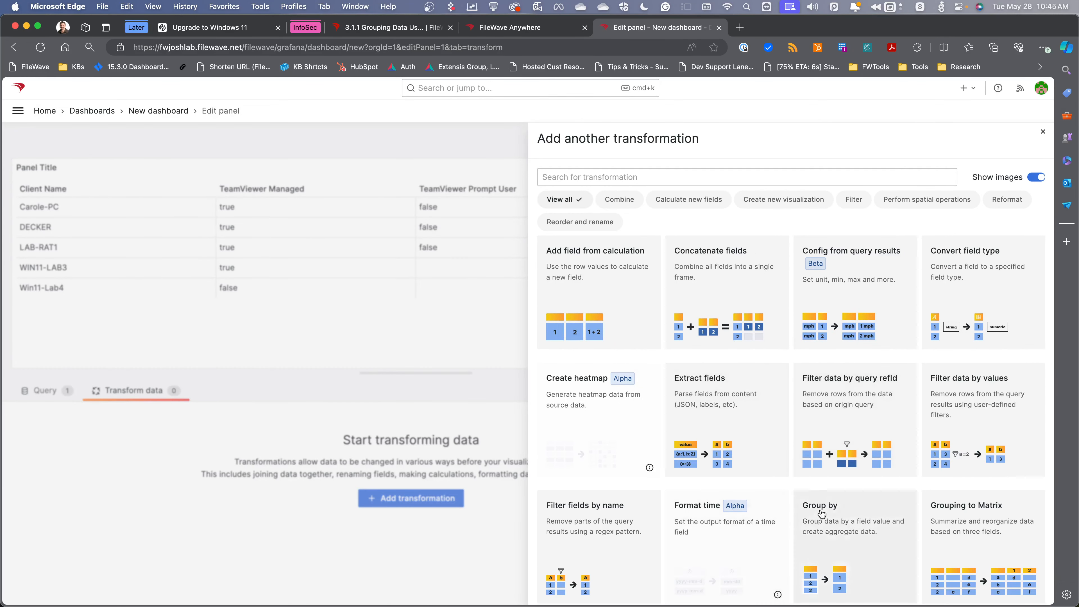
pyautogui.scroll(-10, 745, 425)
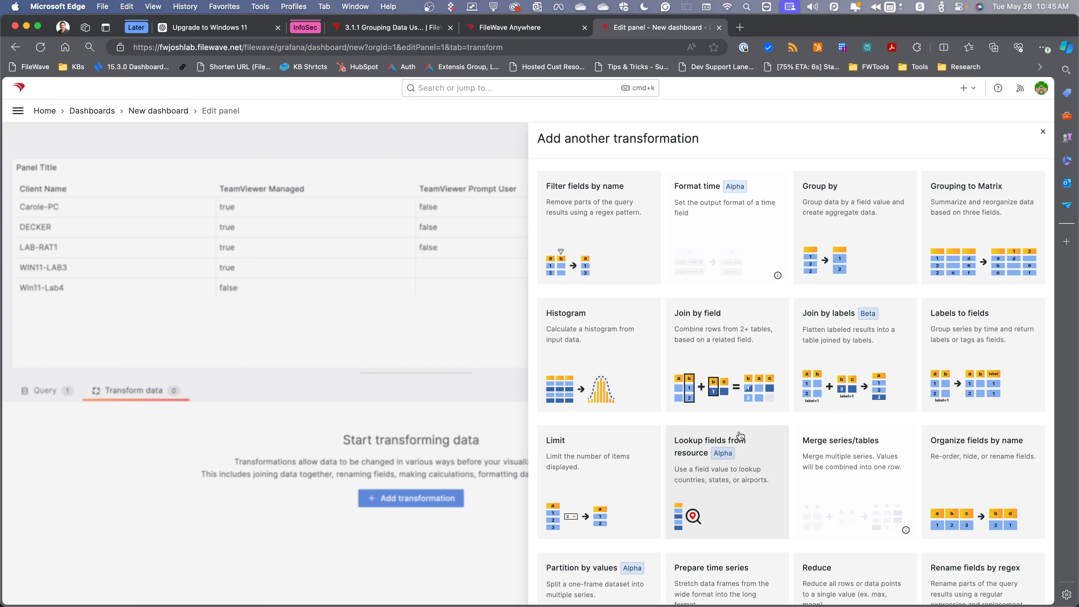
pyautogui.click(840, 213)
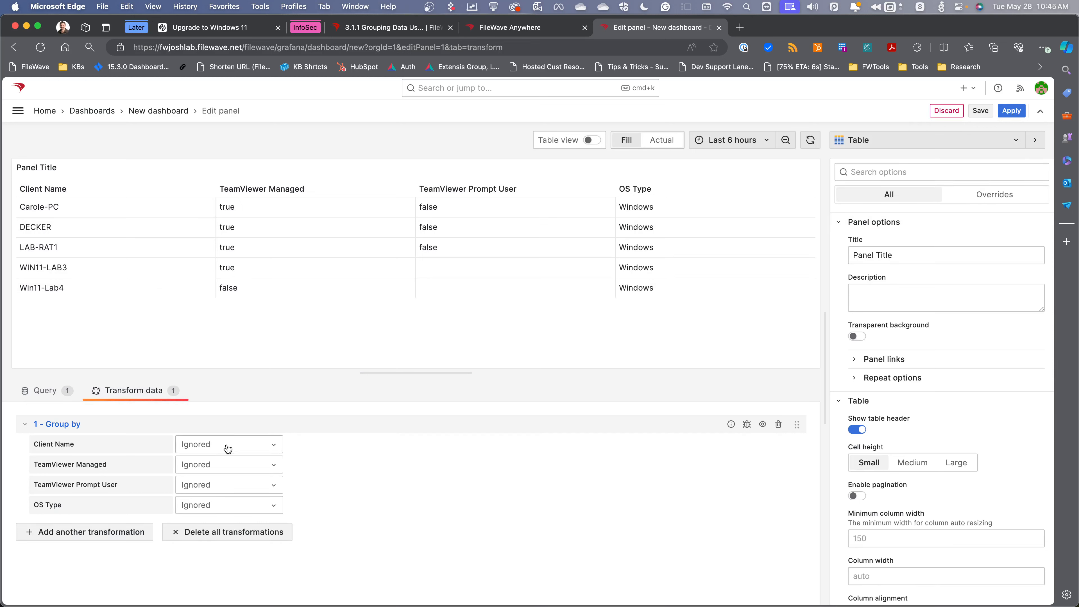
pyautogui.click(233, 467)
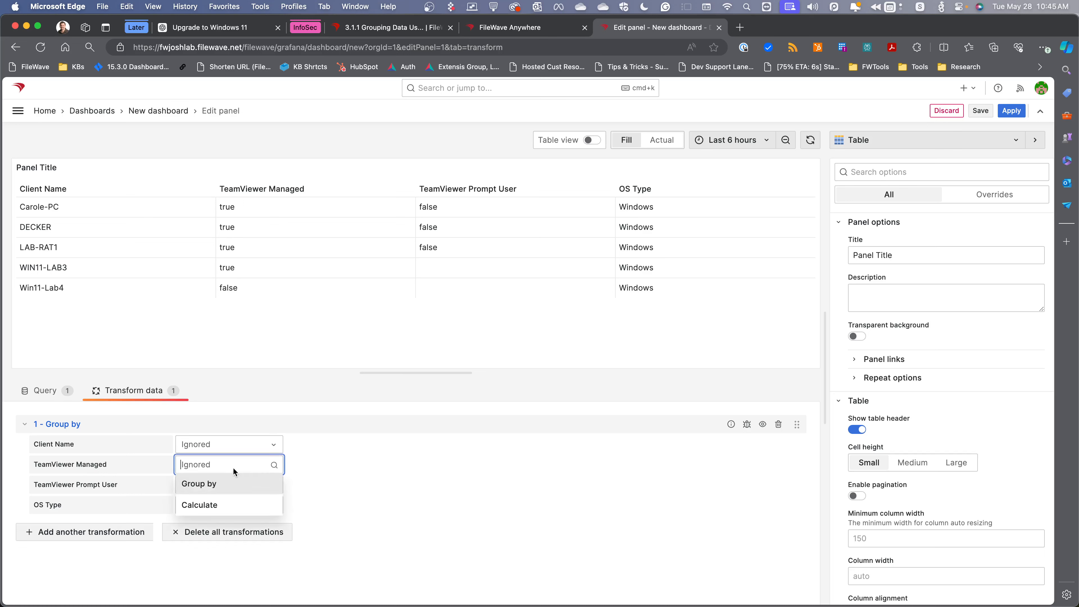
pyautogui.click(228, 487)
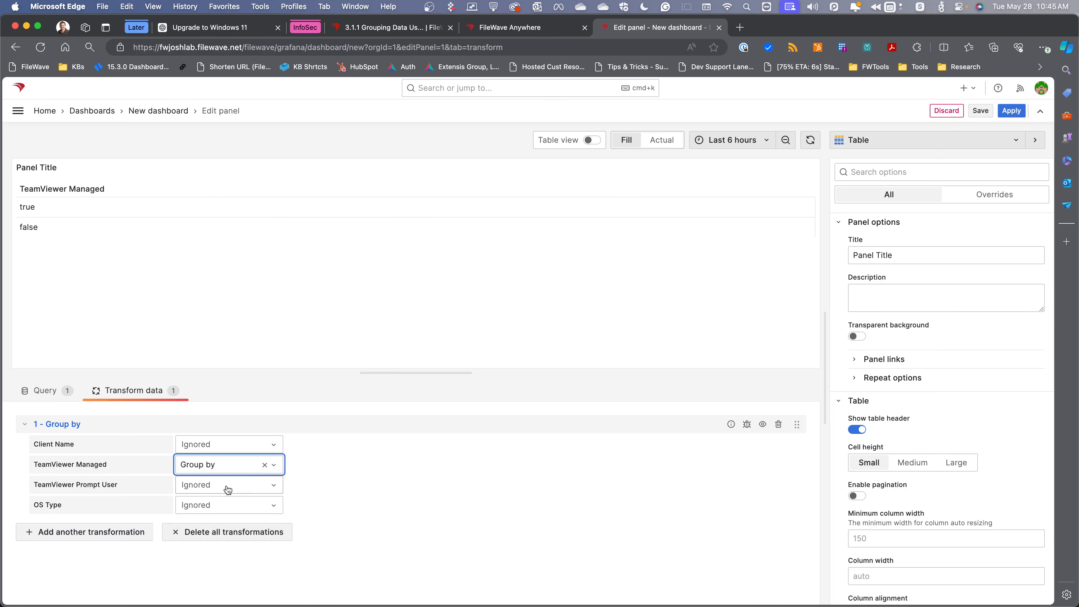
# - Set Client Name to Calculate with the Count statistic in the Group by transformation
pyautogui.click(219, 448)
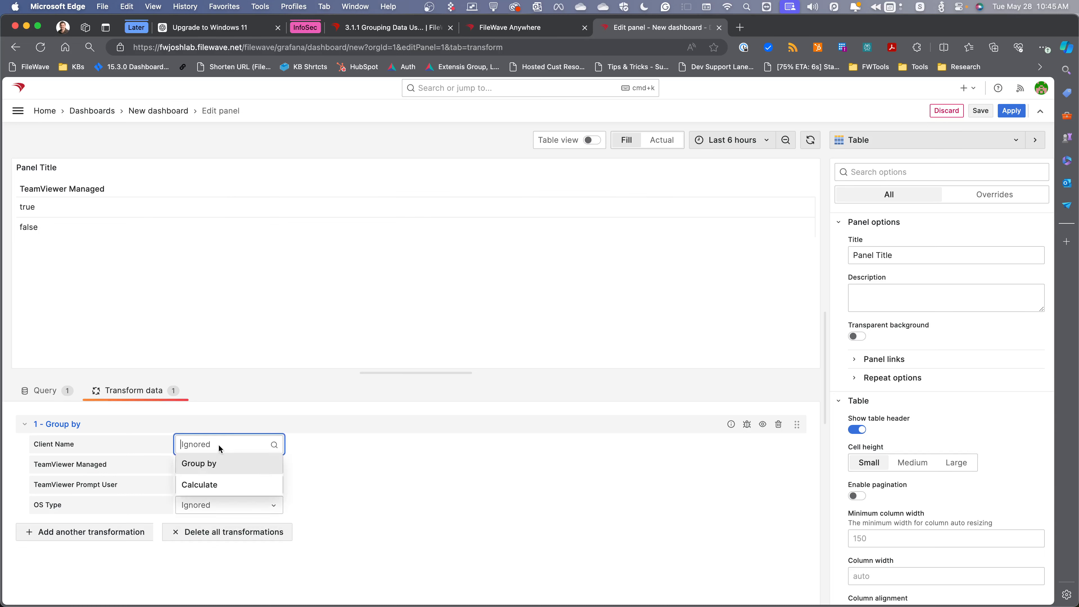
pyautogui.click(217, 487)
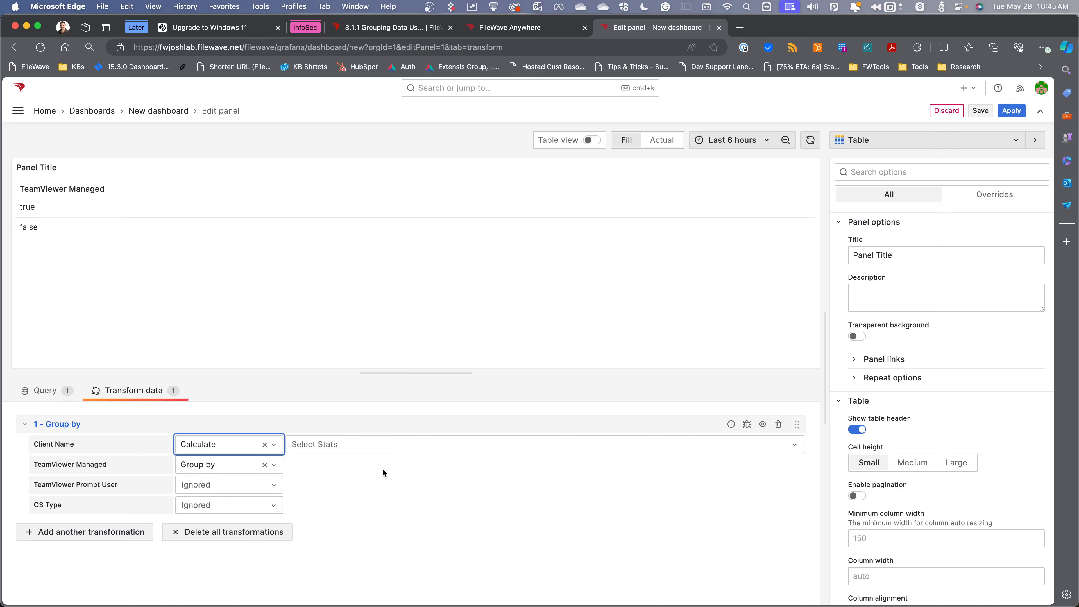
pyautogui.click(340, 443)
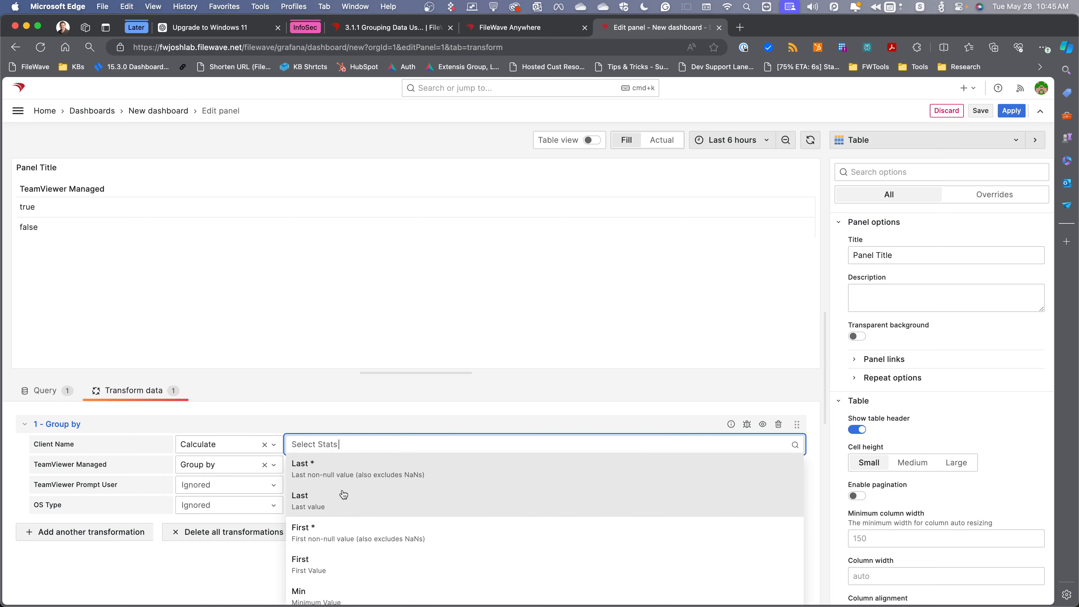
pyautogui.scroll(-2, 343, 494)
pyautogui.scroll(-1, 344, 494)
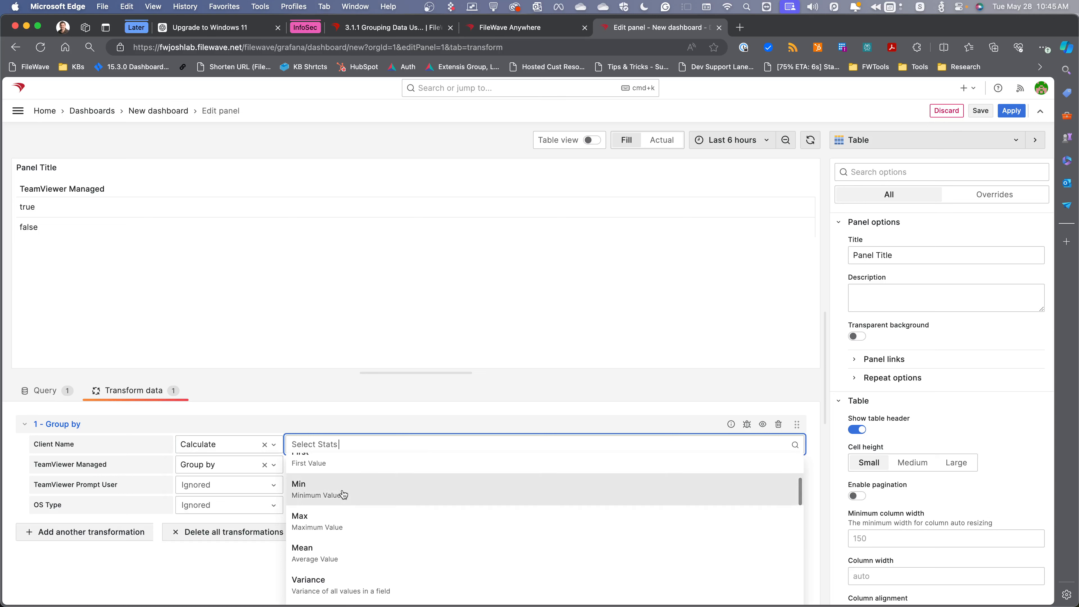
pyautogui.scroll(-5, 343, 494)
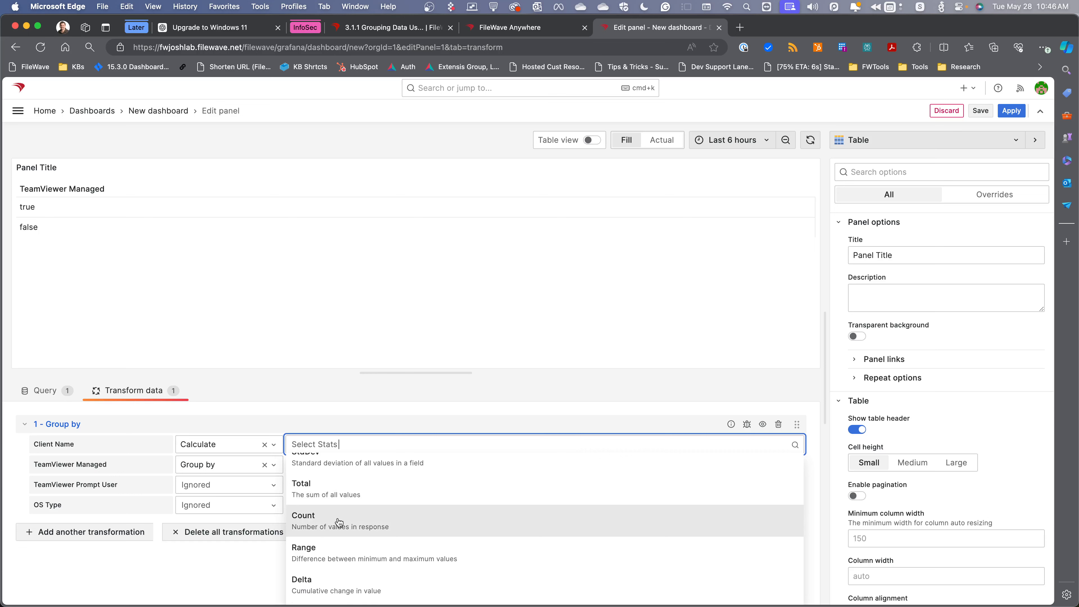
pyautogui.click(339, 521)
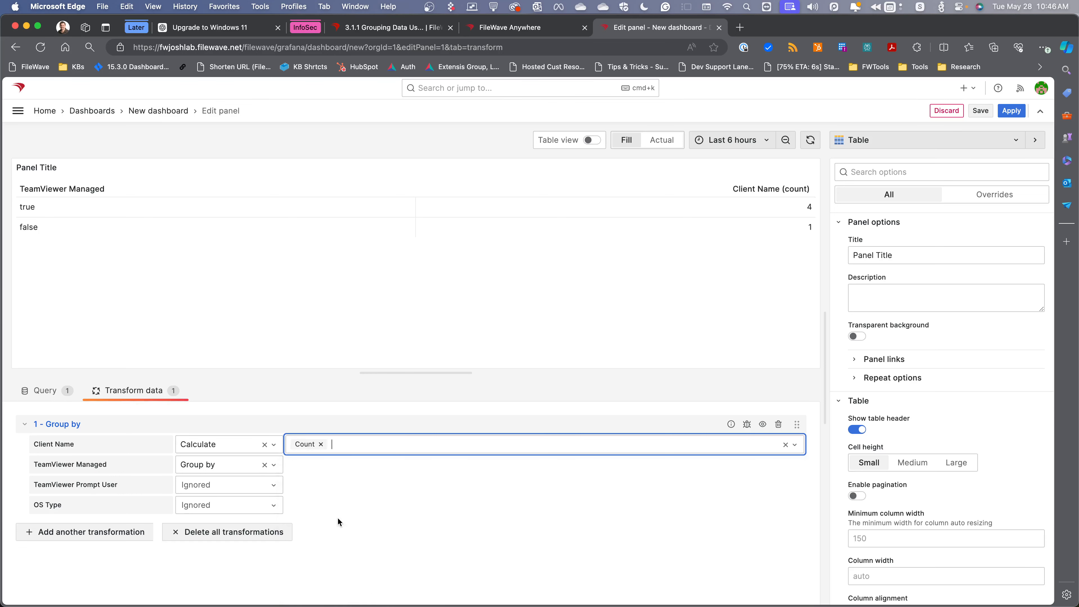
pyautogui.click(350, 473)
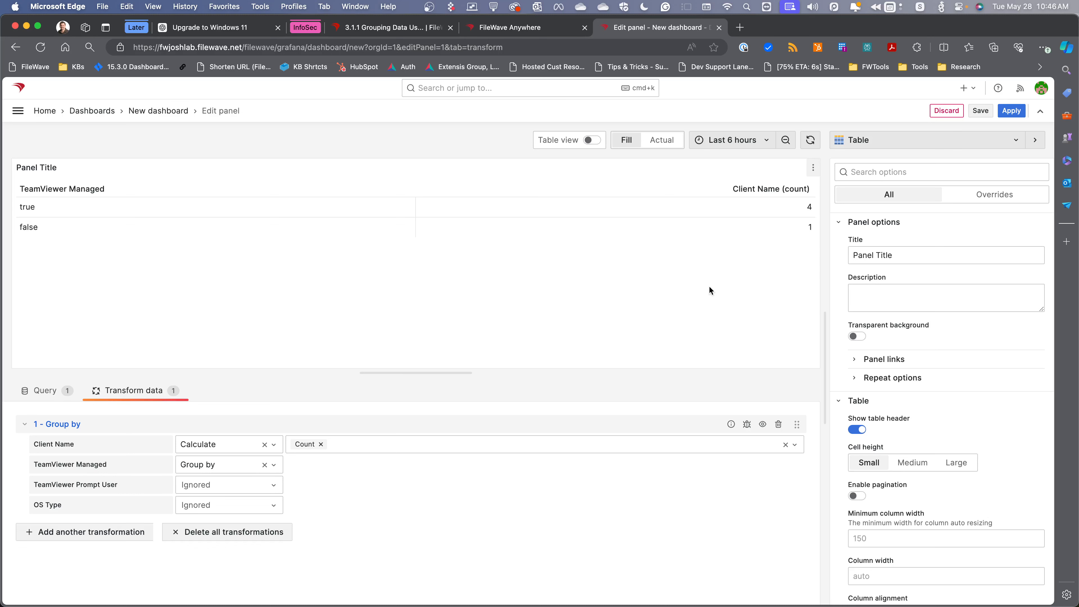
# - Change the panel's visualization to Pie chart and set its value options to show All values
pyautogui.click(880, 145)
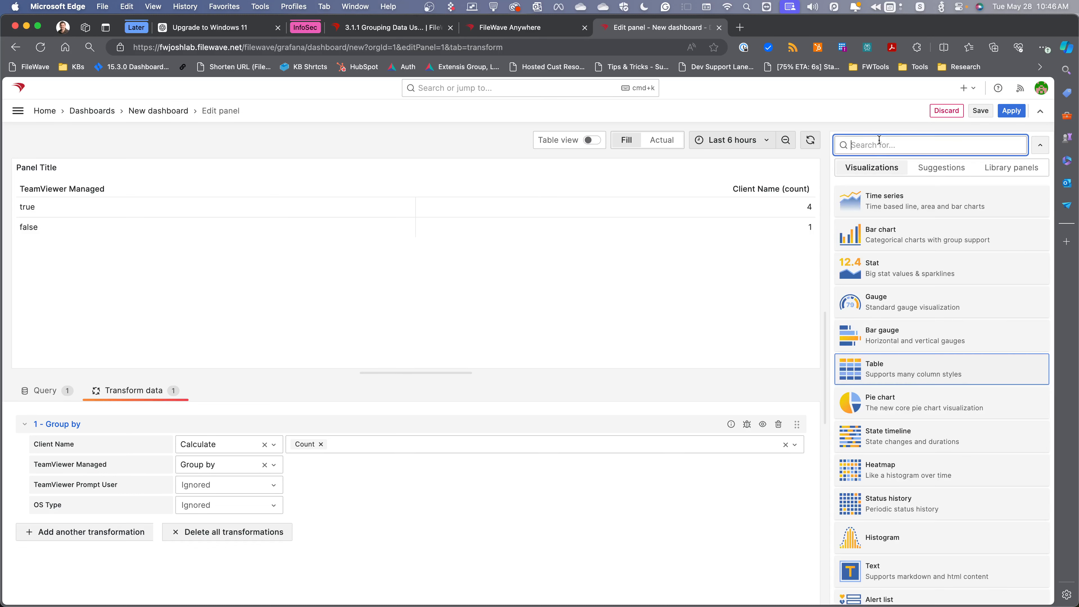
pyautogui.click(871, 407)
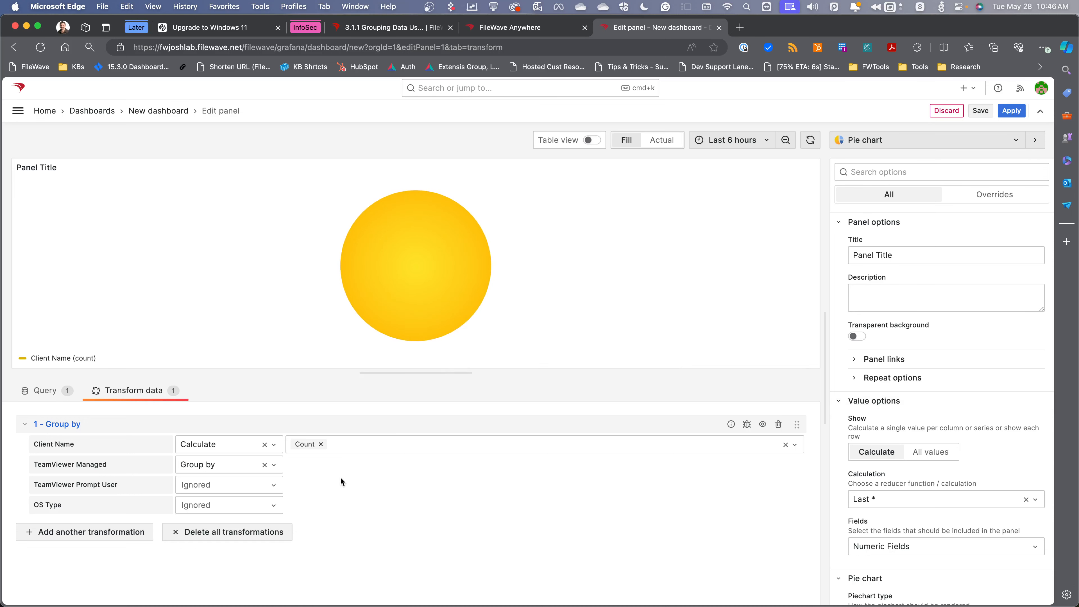
pyautogui.moveTo(376, 256)
pyautogui.moveTo(443, 303)
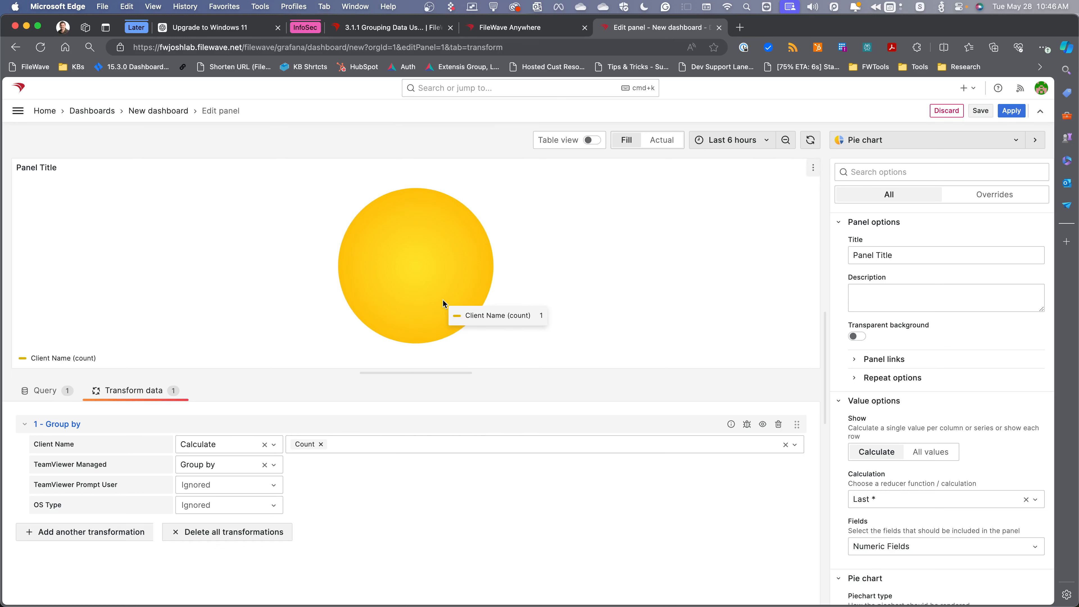
pyautogui.click(946, 457)
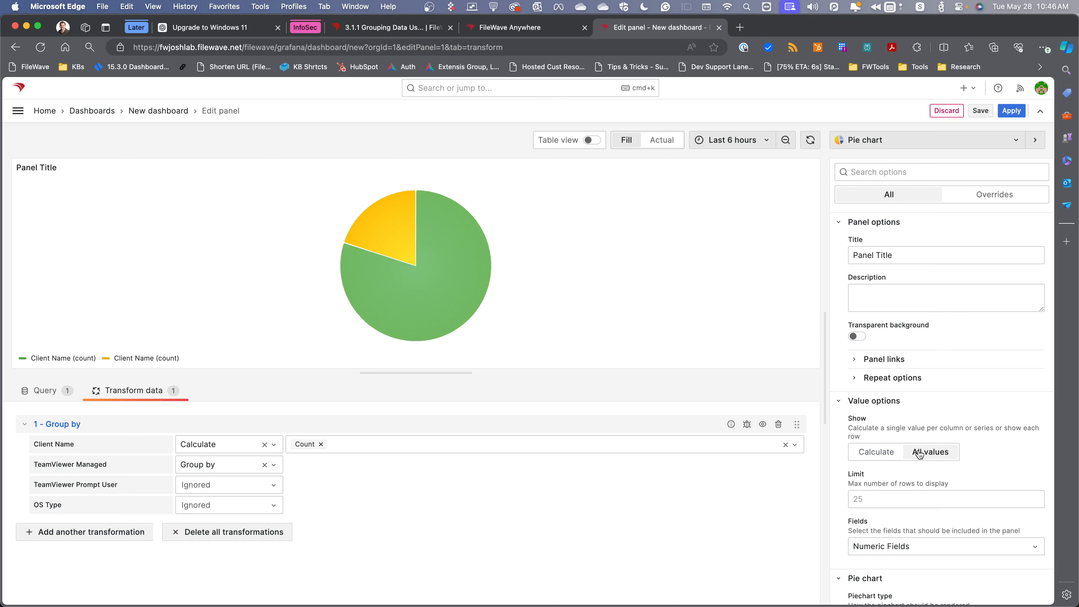
pyautogui.moveTo(410, 267)
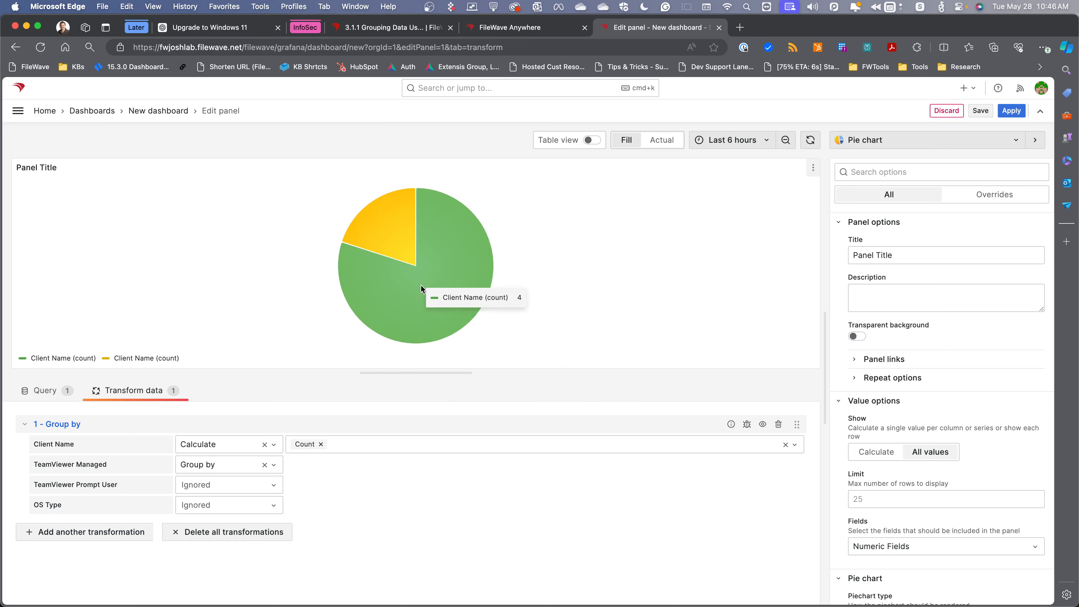
pyautogui.moveTo(391, 217)
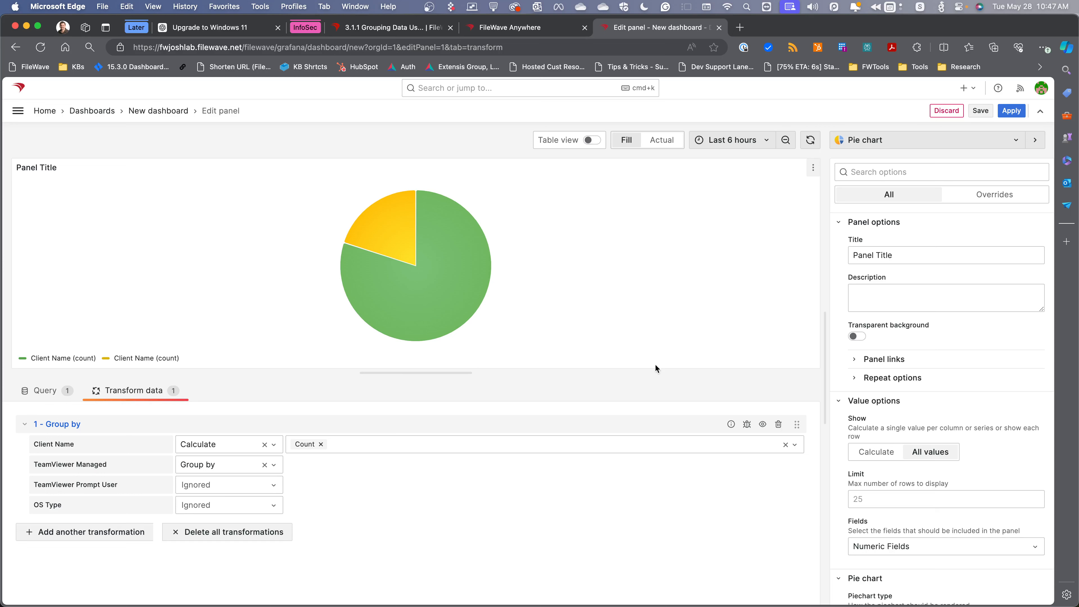
# - Try adding Value to the pie chart's legend values and remove it again
pyautogui.scroll(-6, 950, 437)
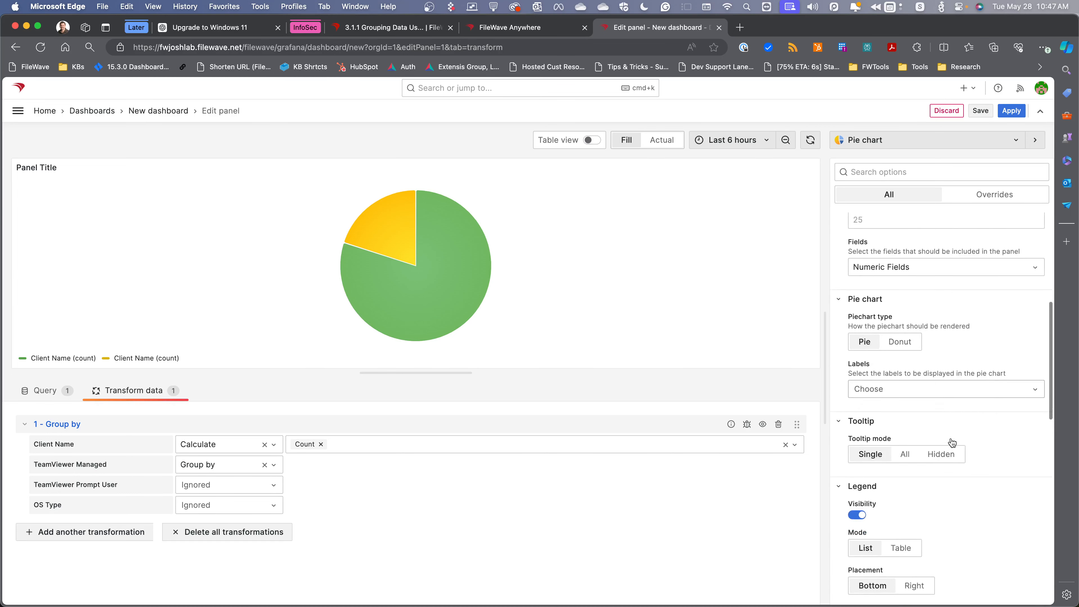
pyautogui.scroll(-3, 952, 443)
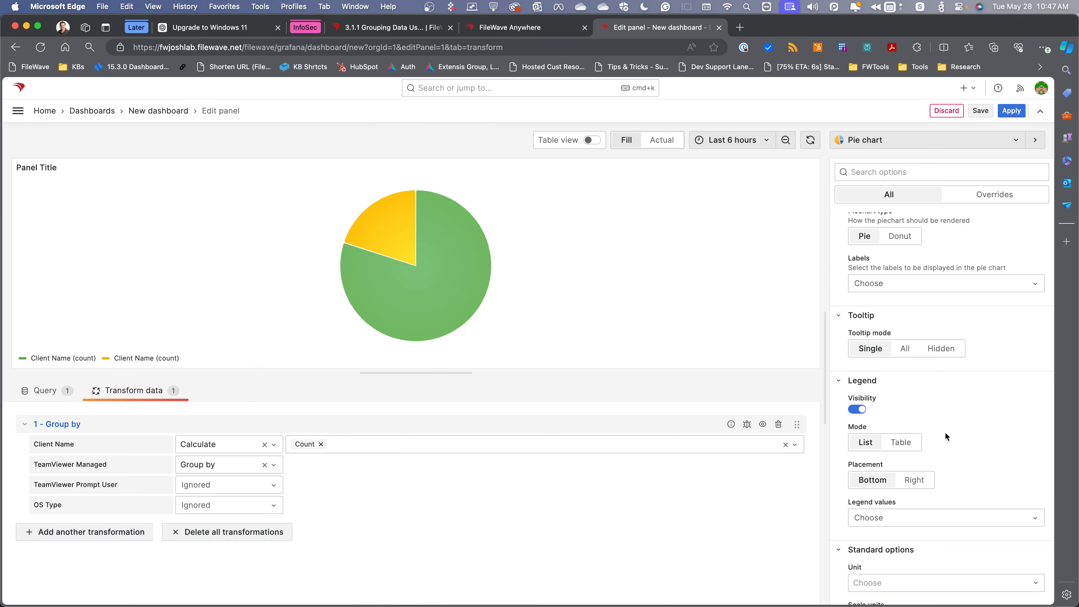
pyautogui.click(940, 517)
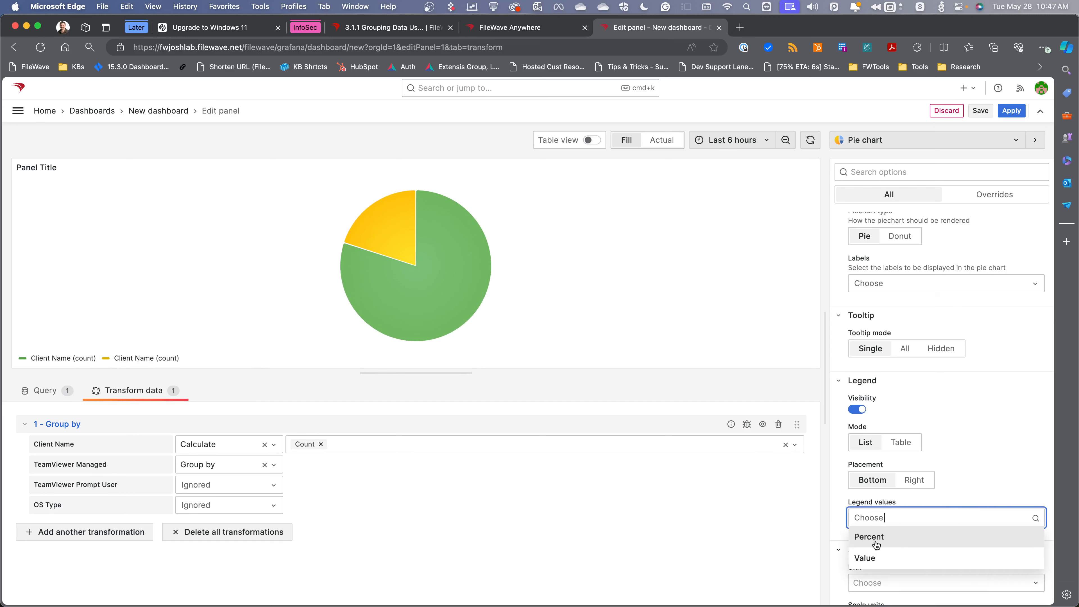
pyautogui.click(890, 558)
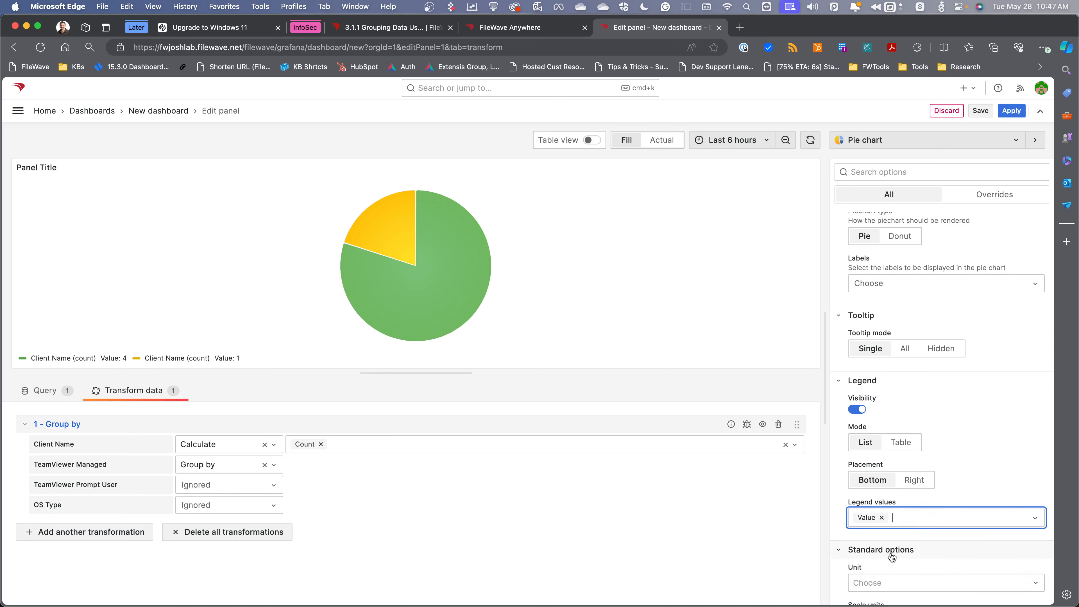
pyautogui.click(924, 518)
pyautogui.click(881, 517)
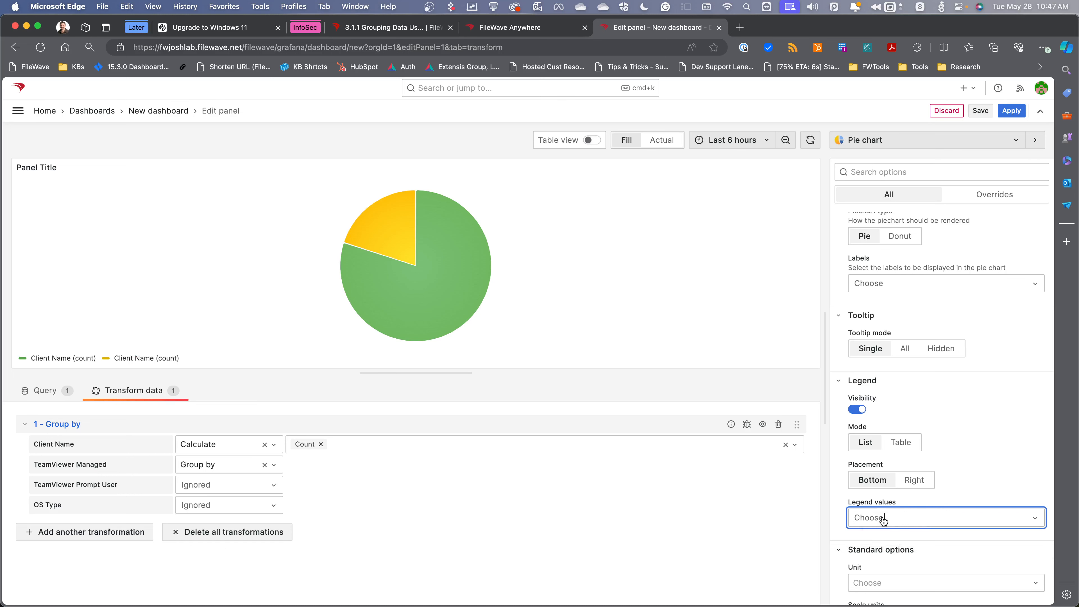
# - Review the pie chart's legend values, label settings and standard options for a way to name the slices
pyautogui.click(899, 516)
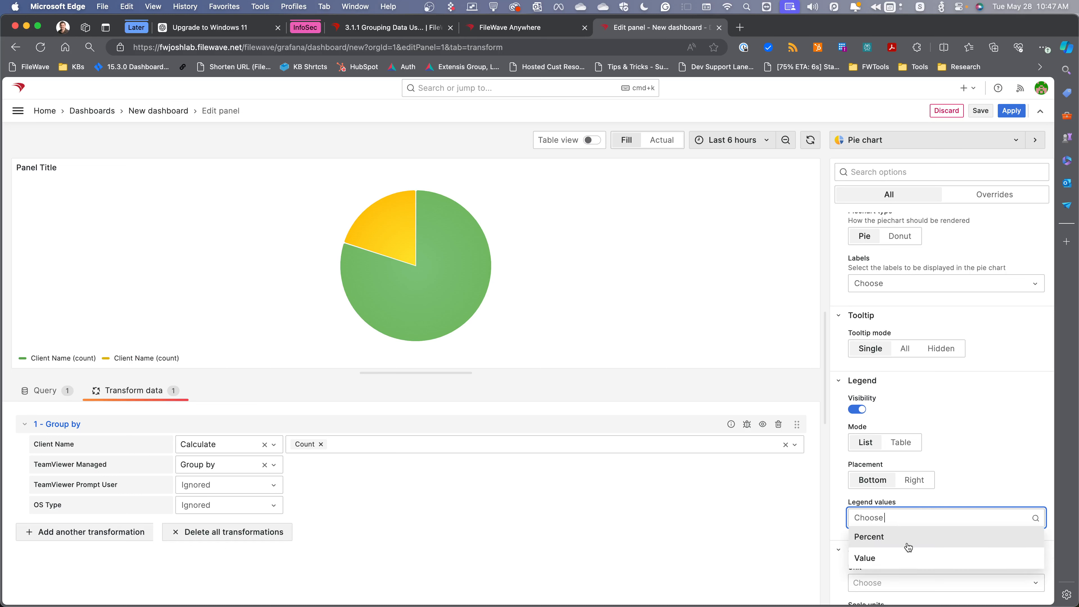
pyautogui.click(967, 464)
pyautogui.scroll(-3, 960, 478)
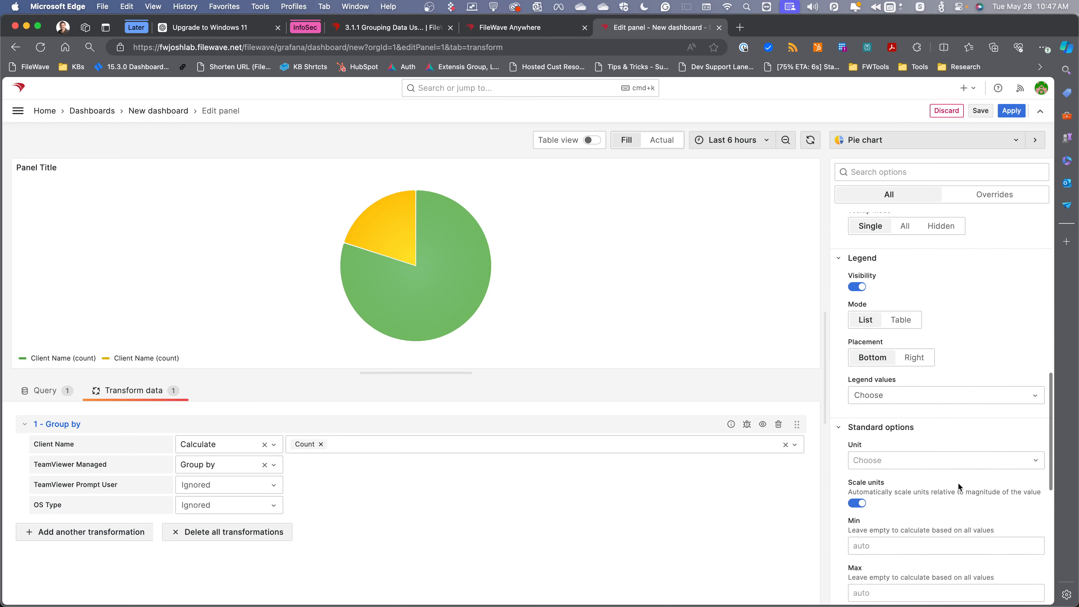
pyautogui.scroll(-1, 956, 481)
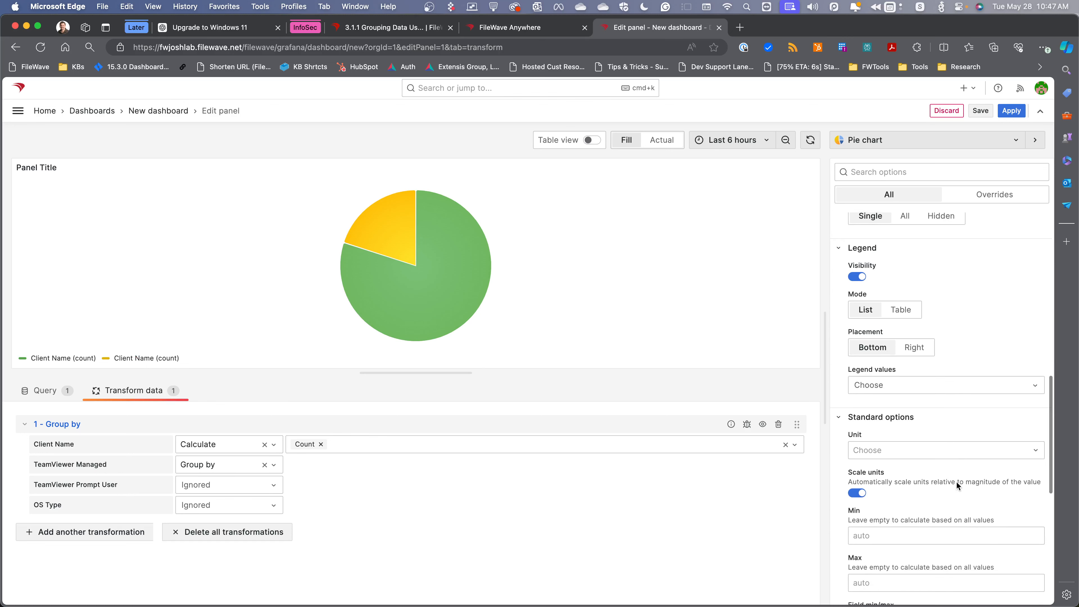
pyautogui.scroll(-5, 956, 481)
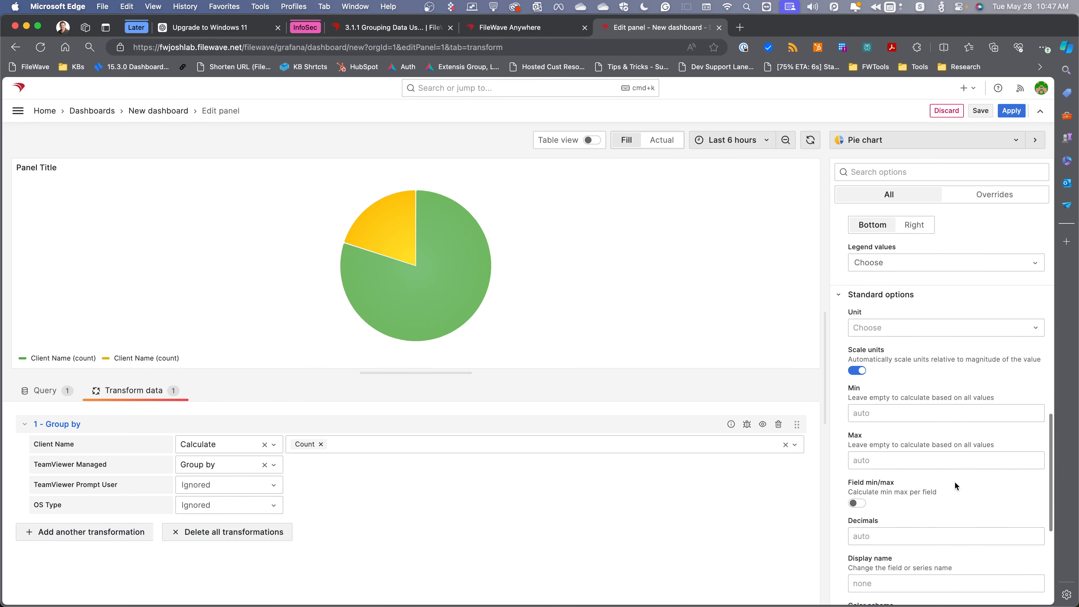
pyautogui.scroll(-6, 954, 481)
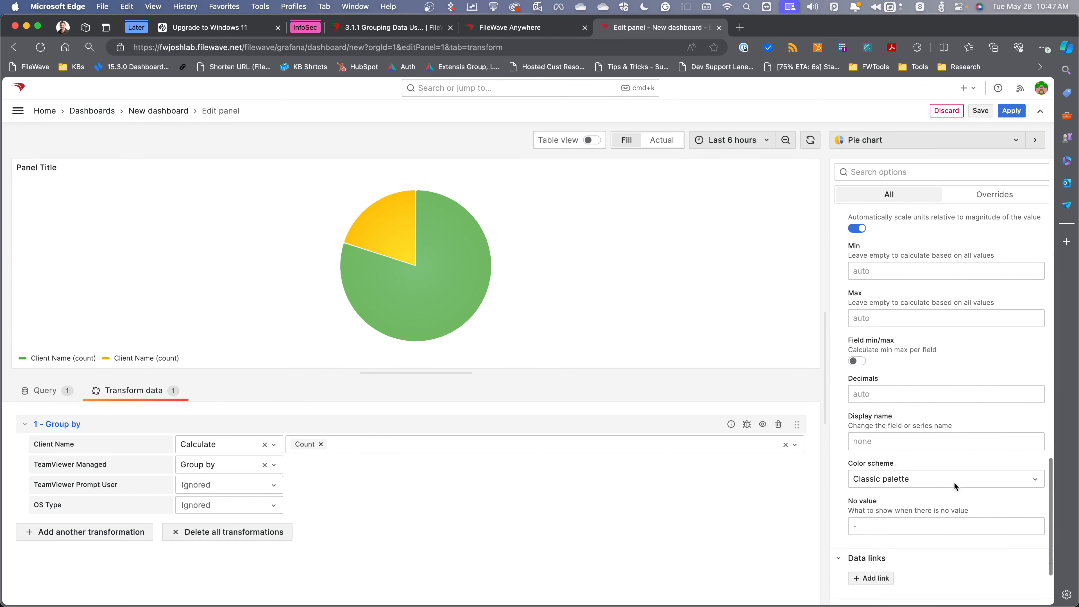
pyautogui.scroll(-1, 953, 482)
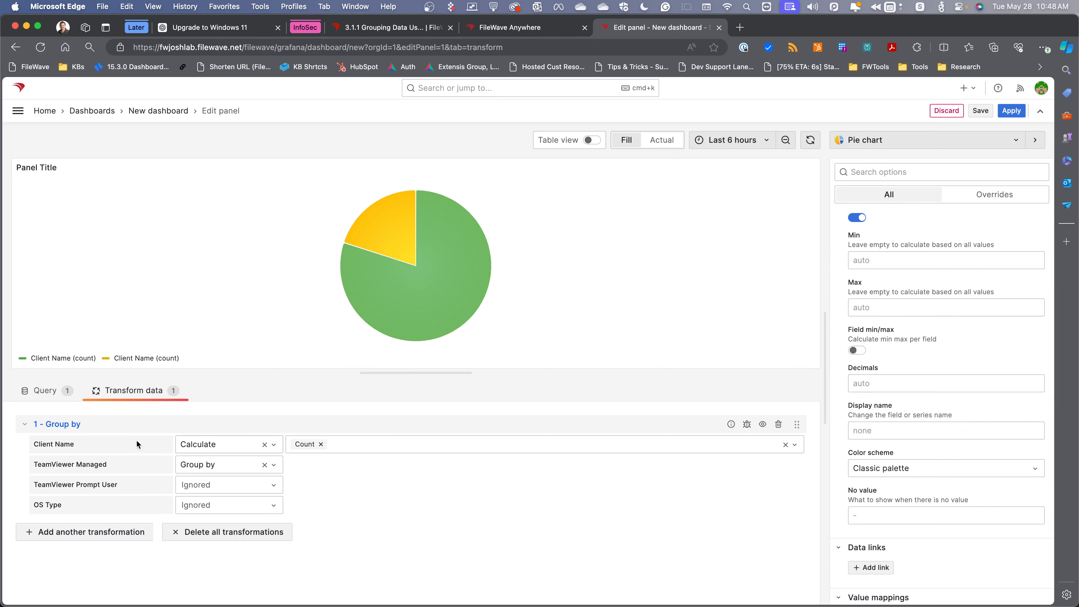
pyautogui.moveTo(418, 289)
pyautogui.scroll(10, 940, 417)
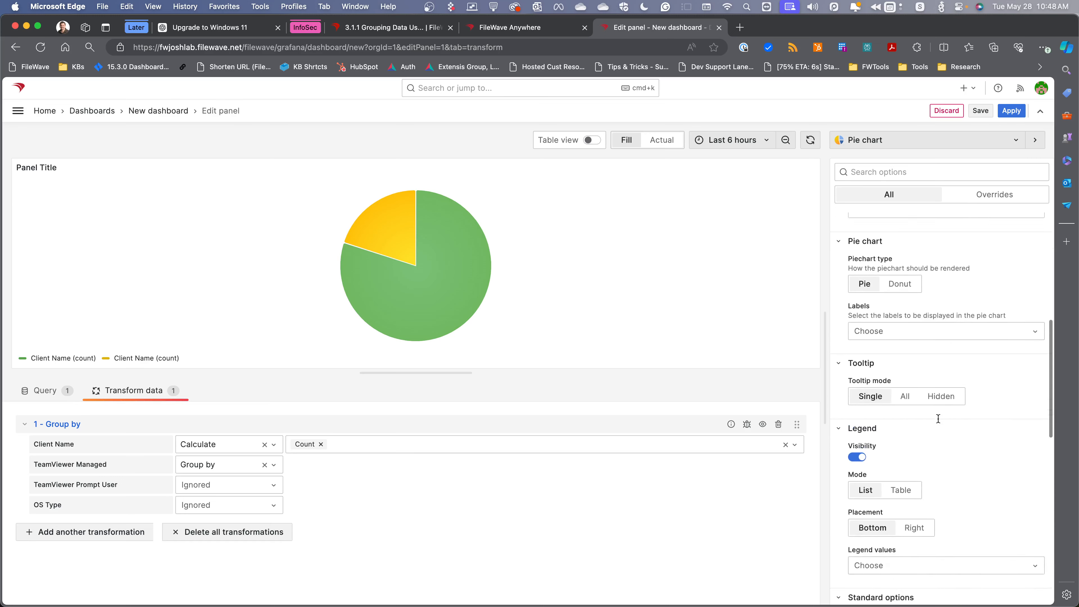
pyautogui.scroll(3, 937, 418)
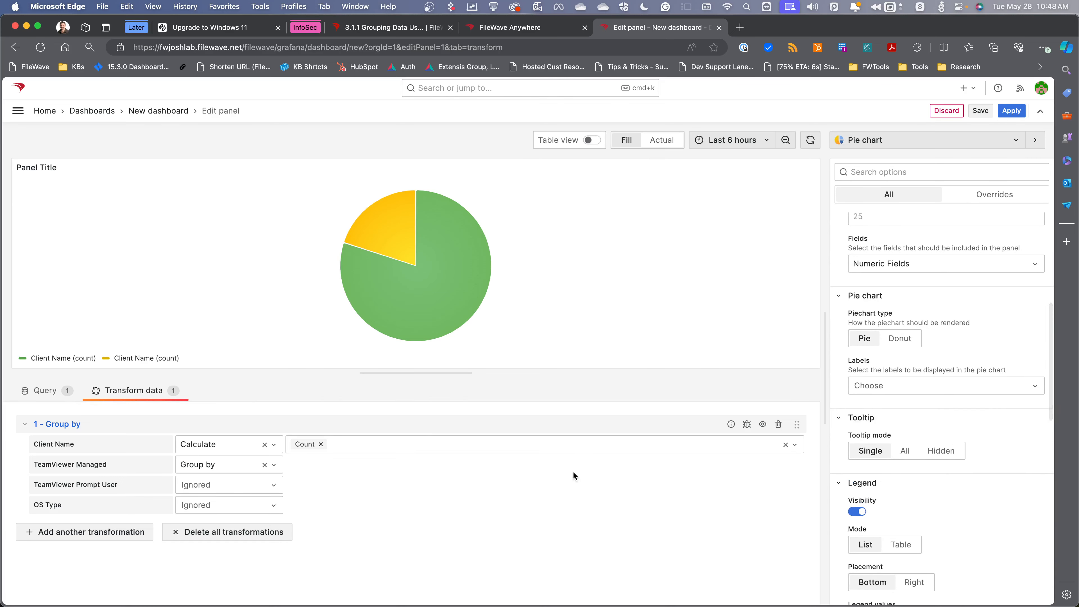
pyautogui.scroll(-15, 875, 536)
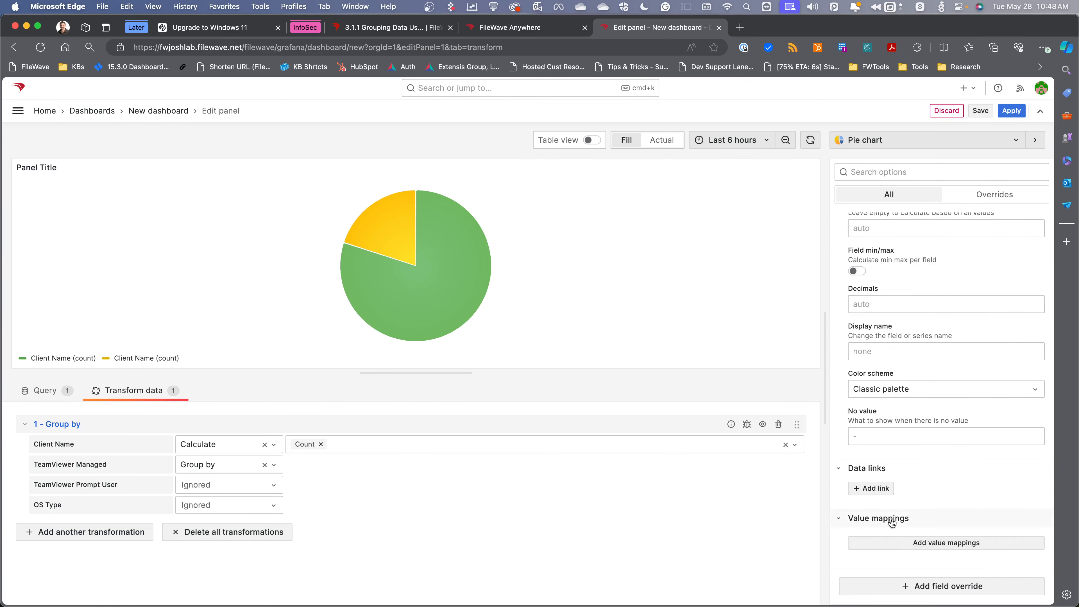
pyautogui.click(883, 543)
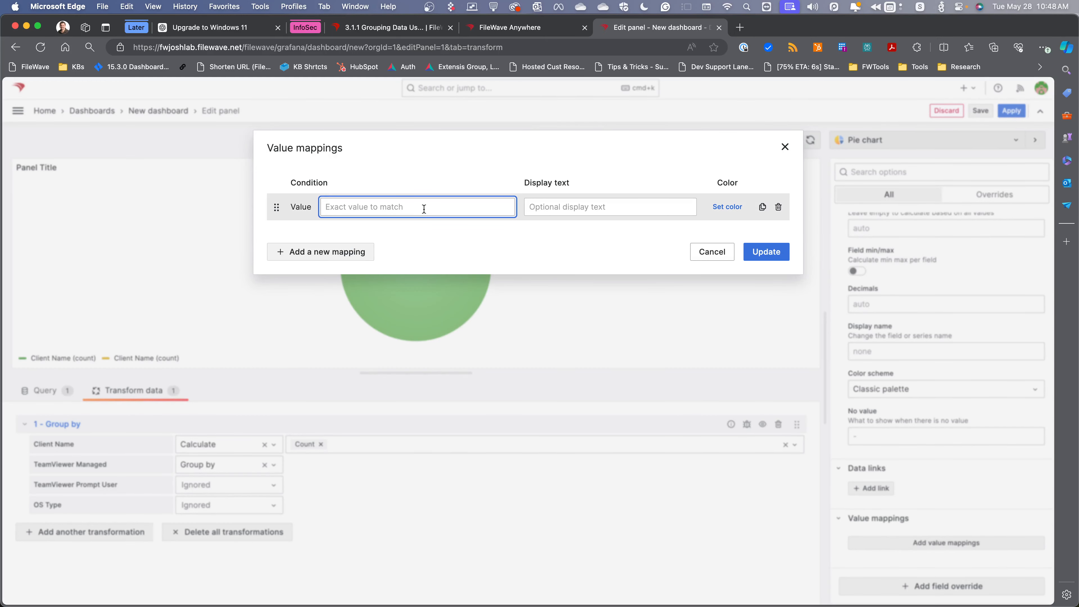
pyautogui.write('0')
pyautogui.press('BackSpace')
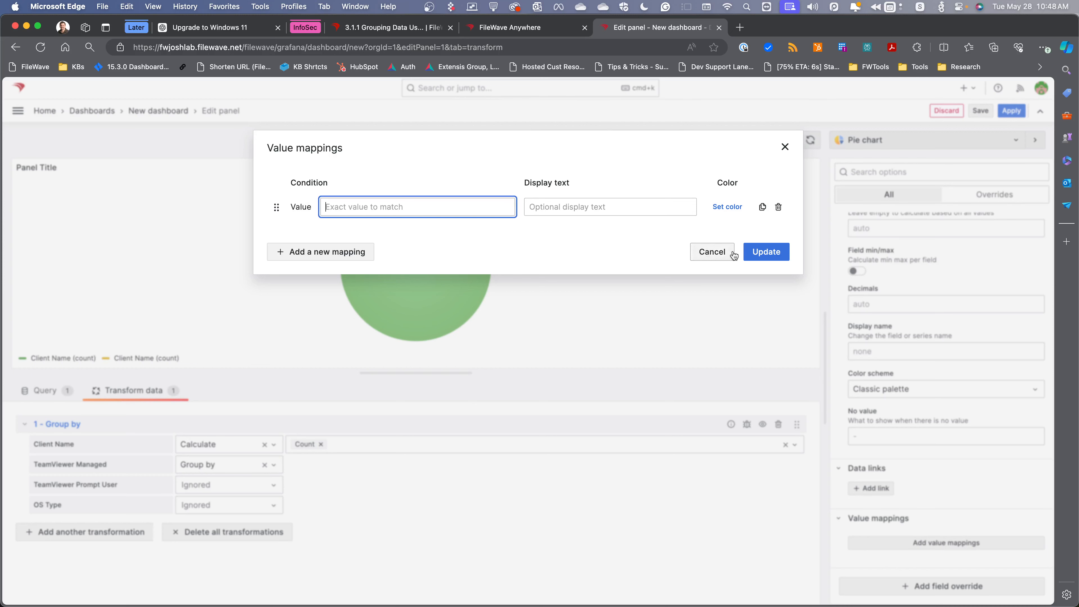
pyautogui.click(716, 252)
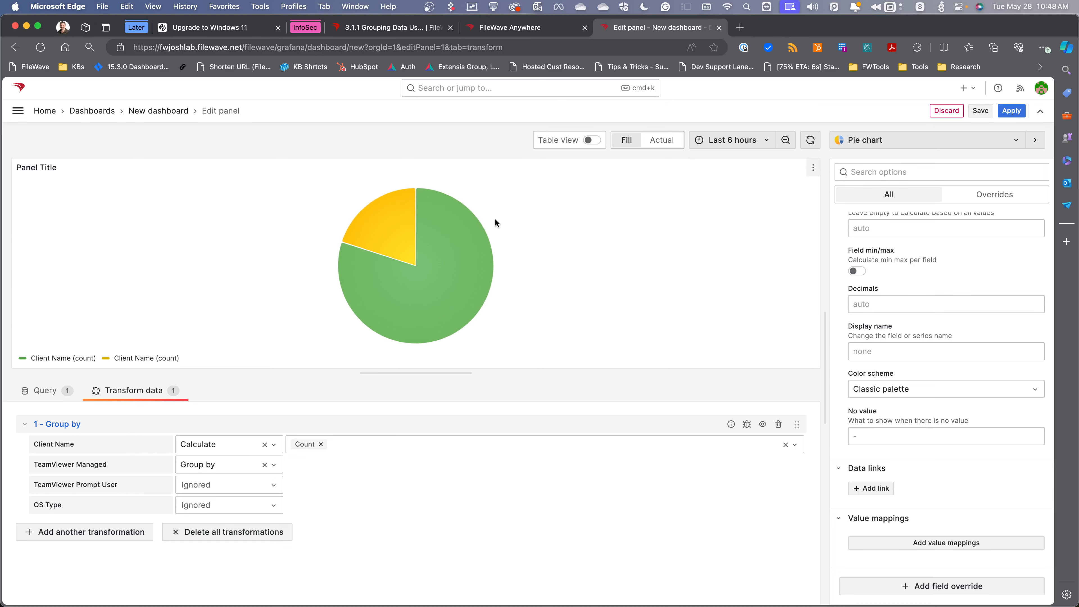
# - Switch to the FileWave KB and open the Content Packs book from the FileWave / Multi-Platform Topics shelf
pyautogui.moveTo(422, 254)
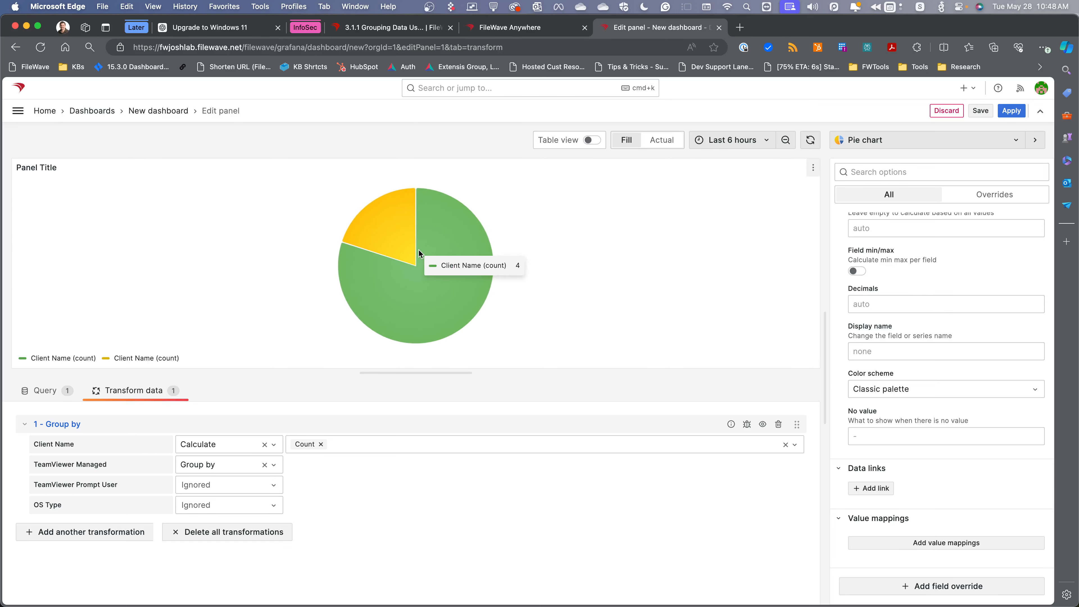
pyautogui.moveTo(397, 241)
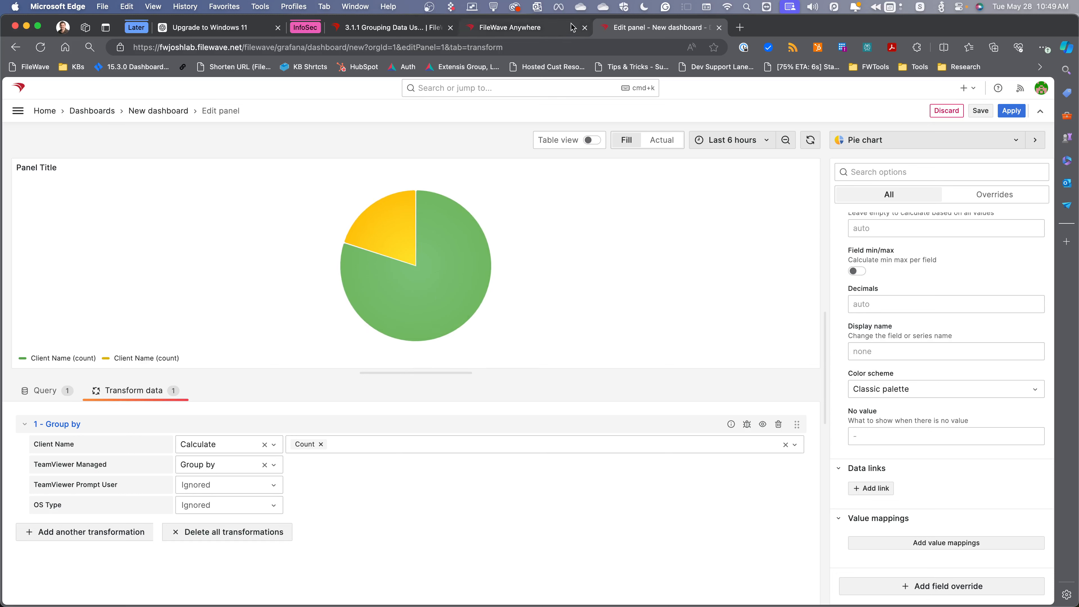
pyautogui.click(378, 27)
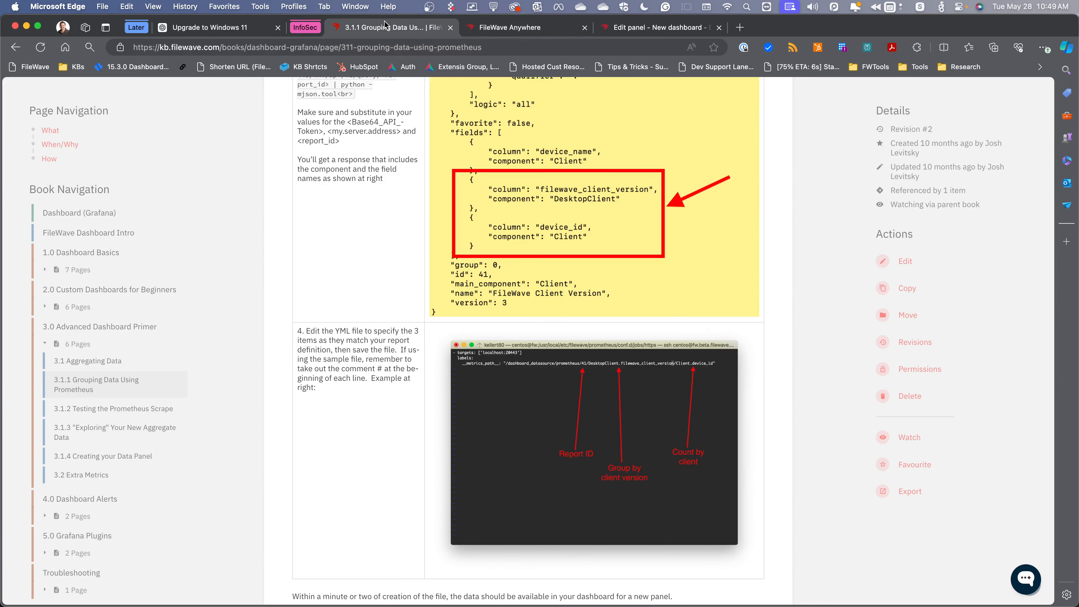
pyautogui.scroll(15, 404, 122)
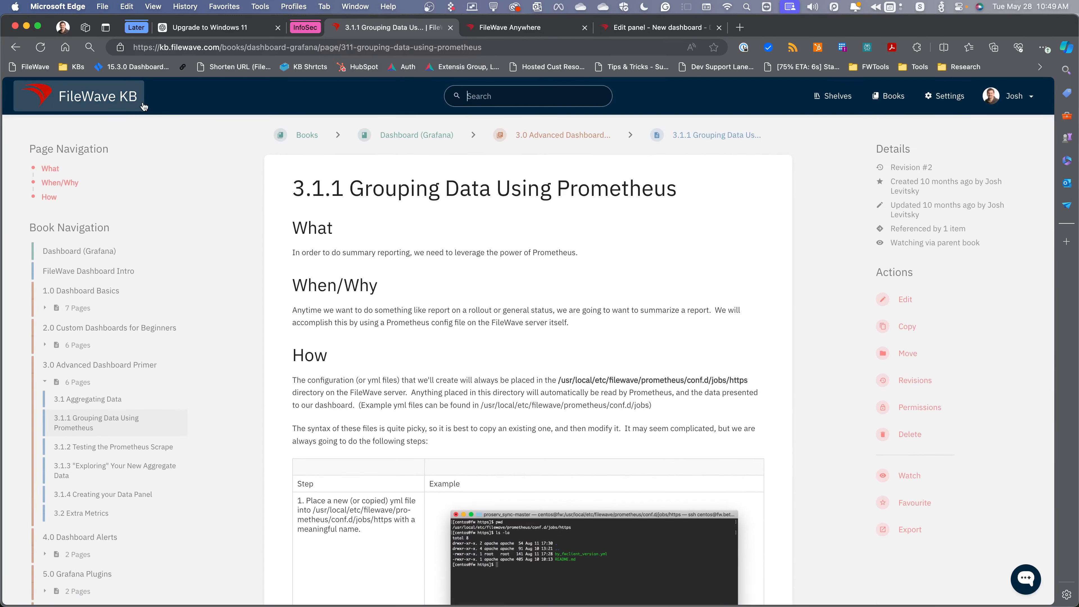
pyautogui.click(143, 106)
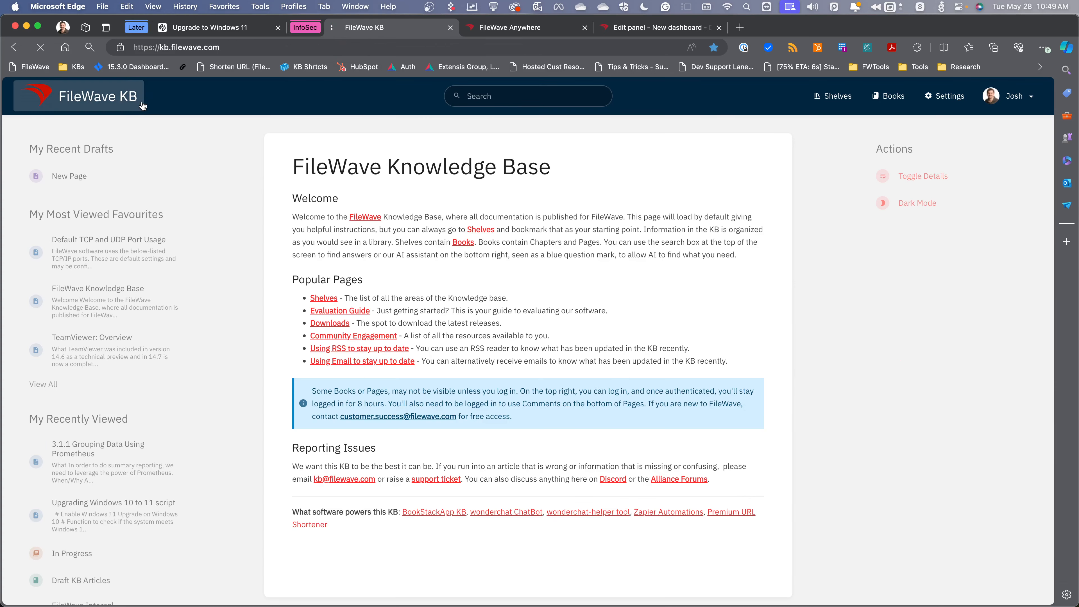
pyautogui.click(332, 301)
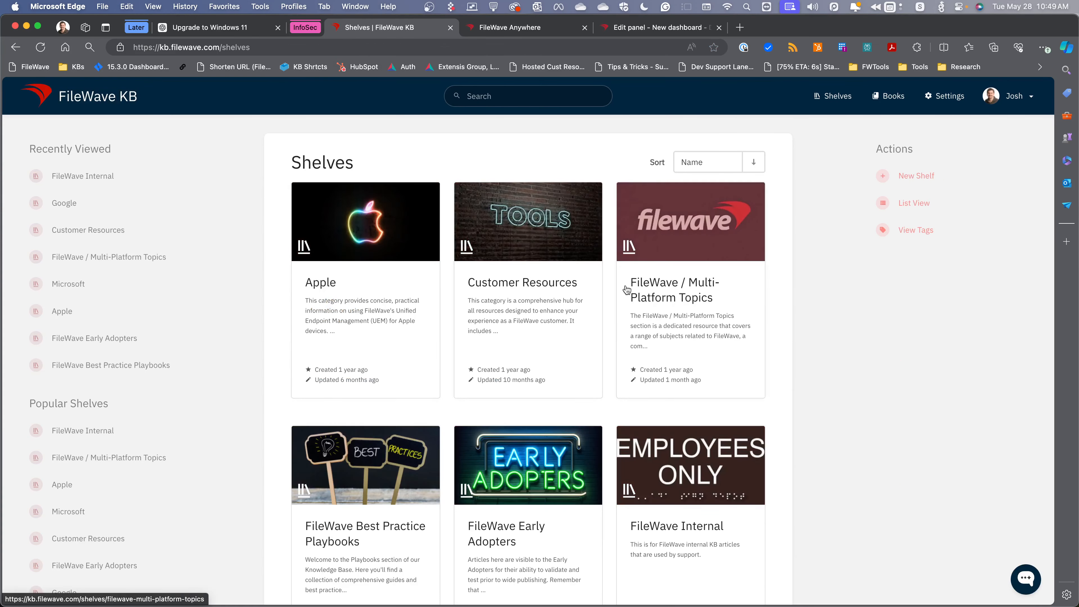
pyautogui.click(688, 221)
pyautogui.scroll(-10, 445, 273)
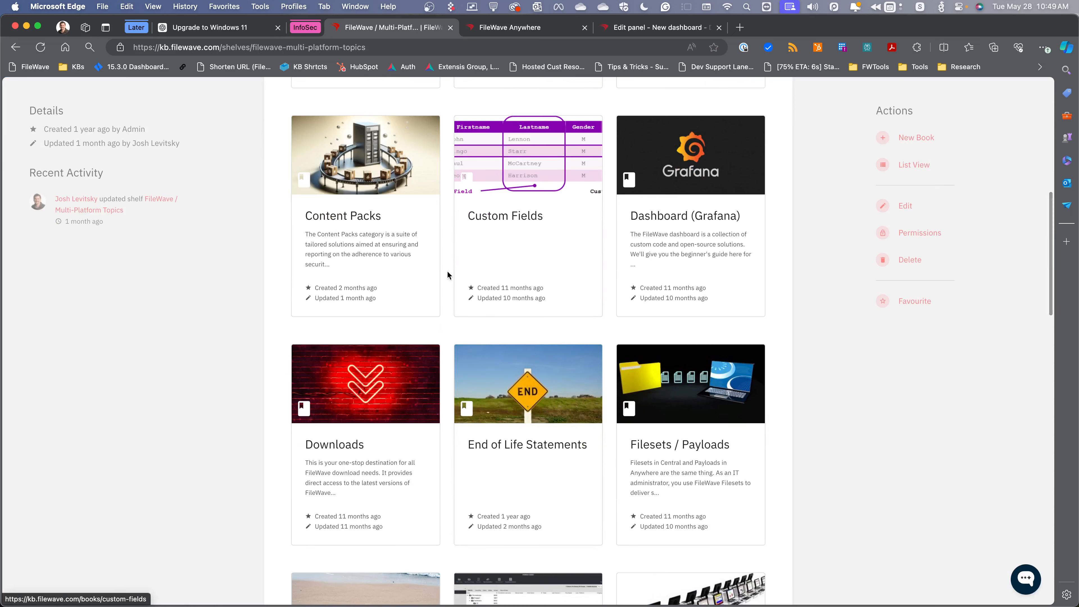
pyautogui.click(438, 276)
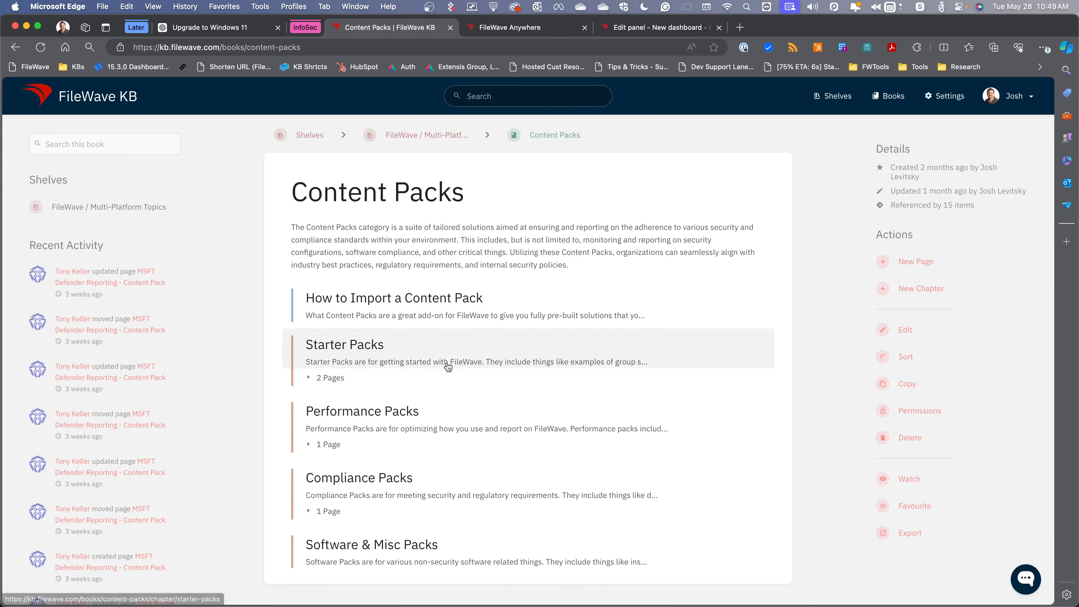
# - Open the FileWave Overview - Content Pack page under Performance Packs and download FileWave Overview Content Pack - macOS ARM.zip
pyautogui.scroll(-1, 408, 382)
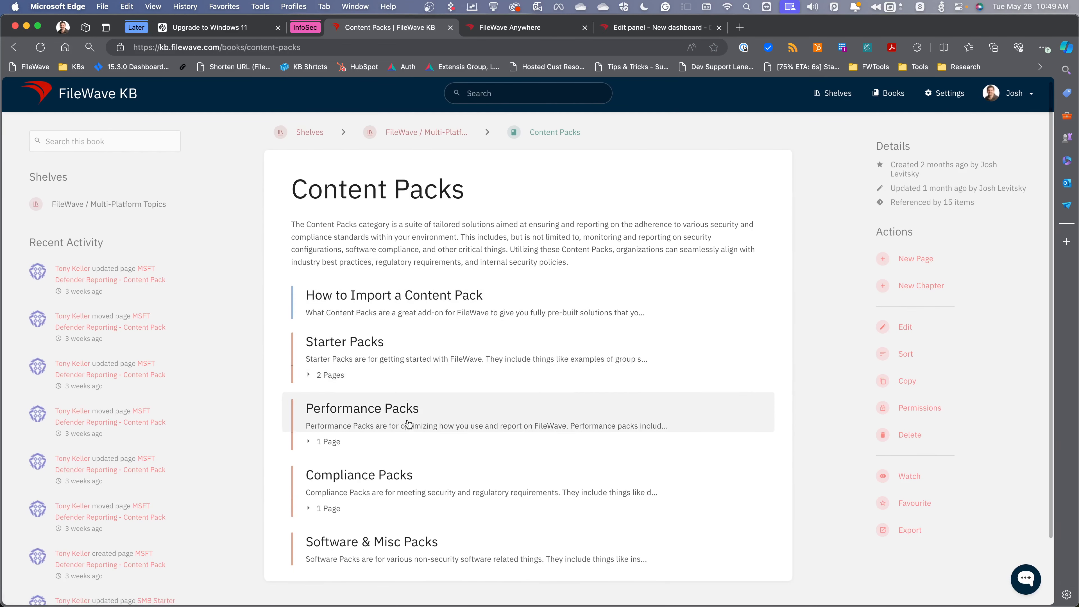
pyautogui.click(410, 435)
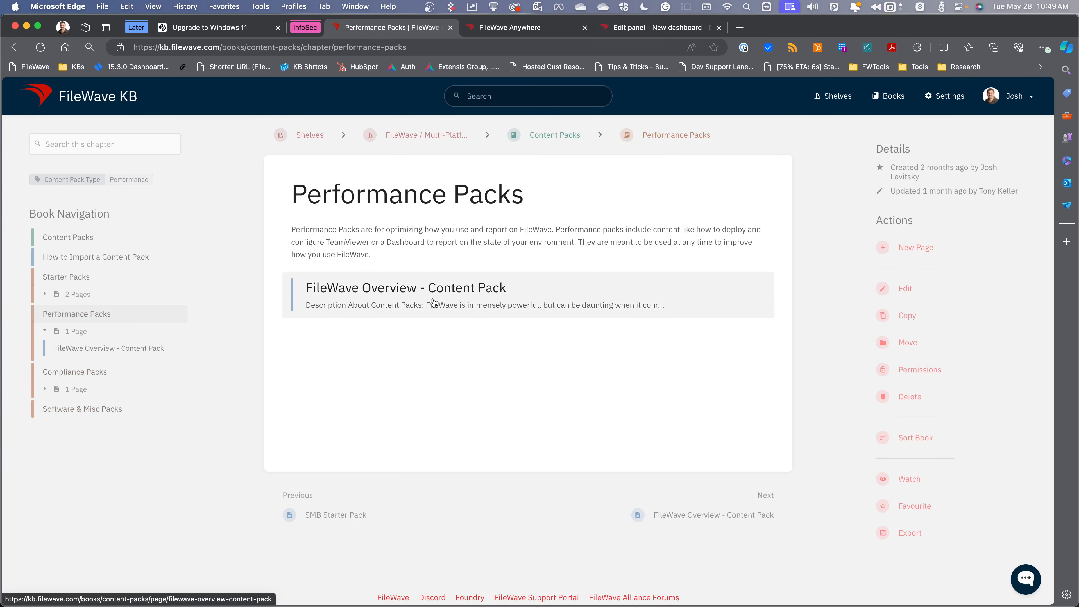
pyautogui.click(434, 303)
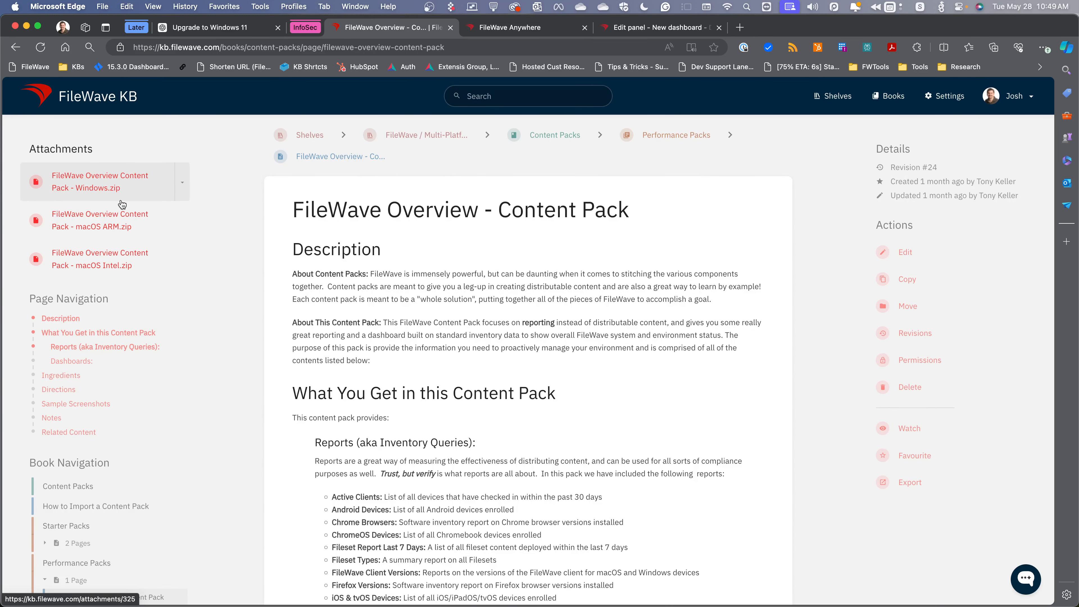
pyautogui.click(109, 230)
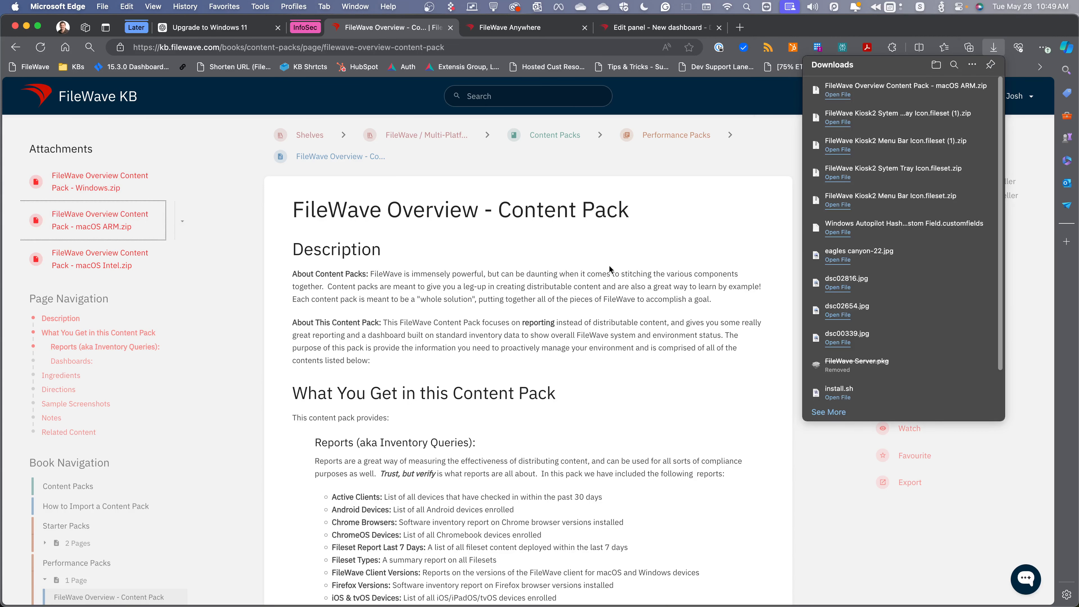
pyautogui.click(659, 271)
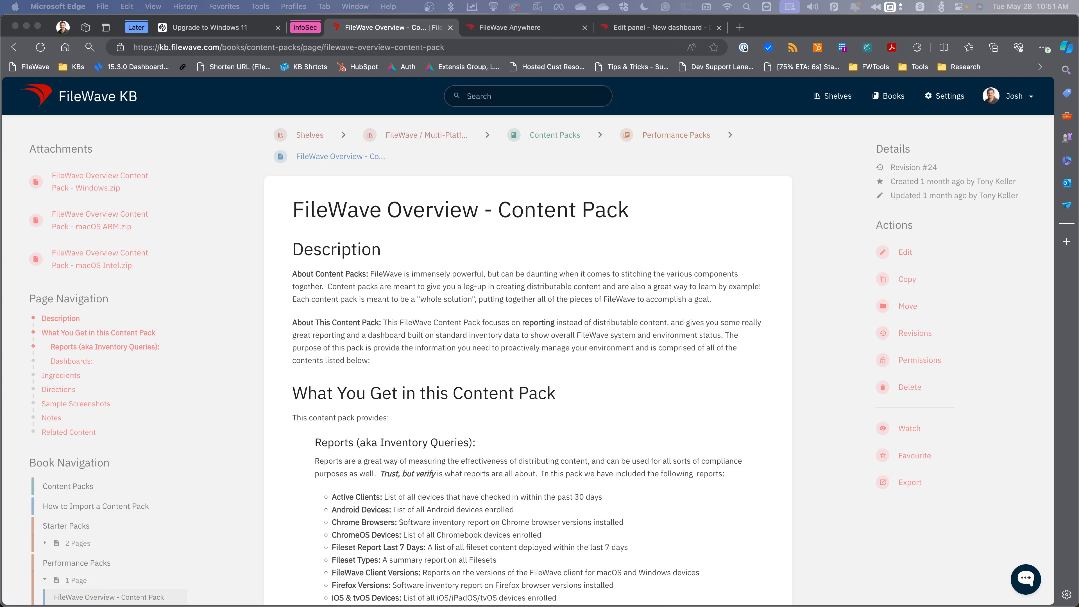
# - Bring the Finder window with the extracted user_interface folder into view, run the user_interface executable and minimize the Finder window
pyautogui.moveTo(0, 244); pyautogui.dragTo(184, 245)
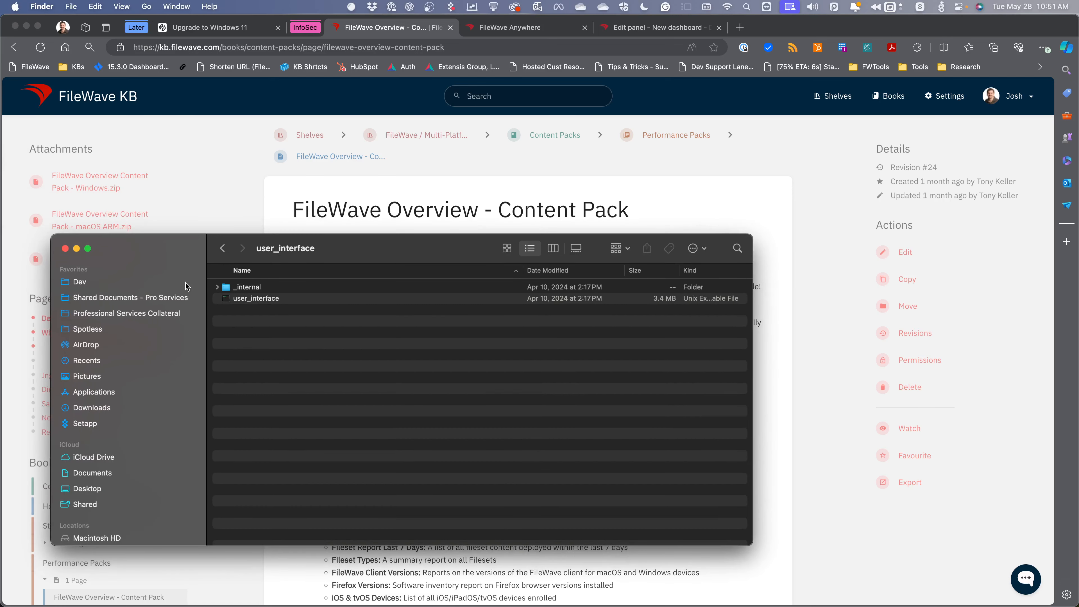
pyautogui.doubleClick(256, 298)
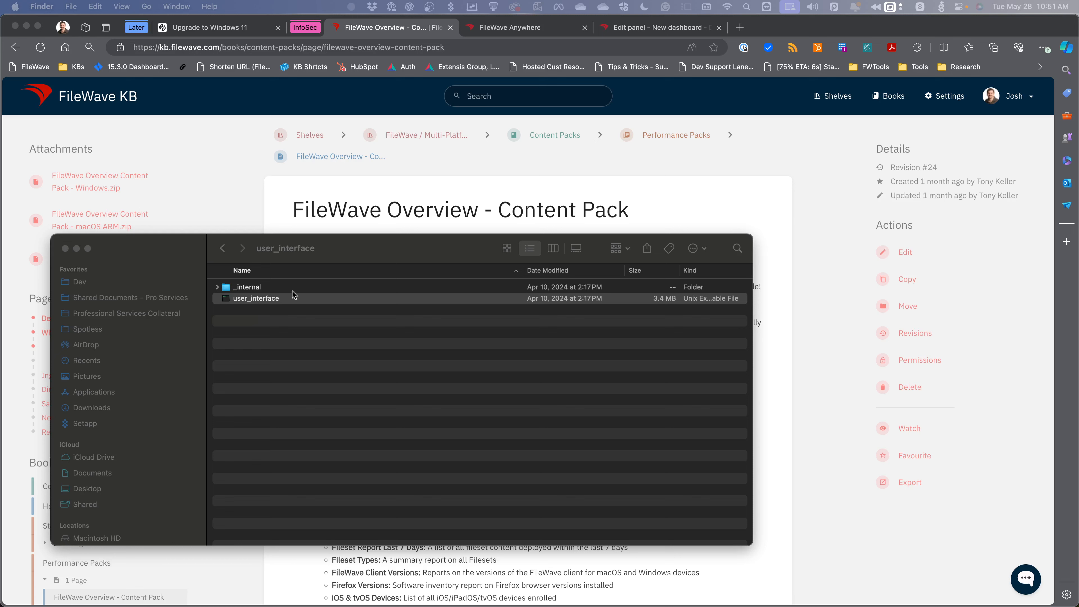
pyautogui.doubleClick(292, 299)
pyautogui.click(77, 248)
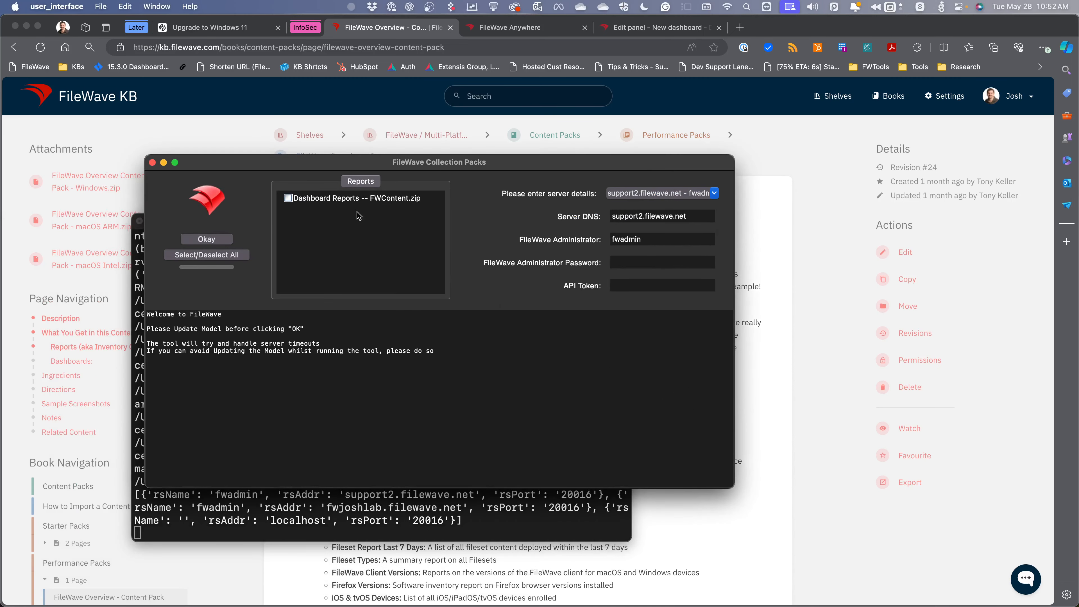
# - Select Dashboard Reports -- FWContent.zip in FileWave Collection Packs and enter the FileWave administrator password
pyautogui.click(288, 199)
pyautogui.click(625, 261)
pyautogui.write('*********')
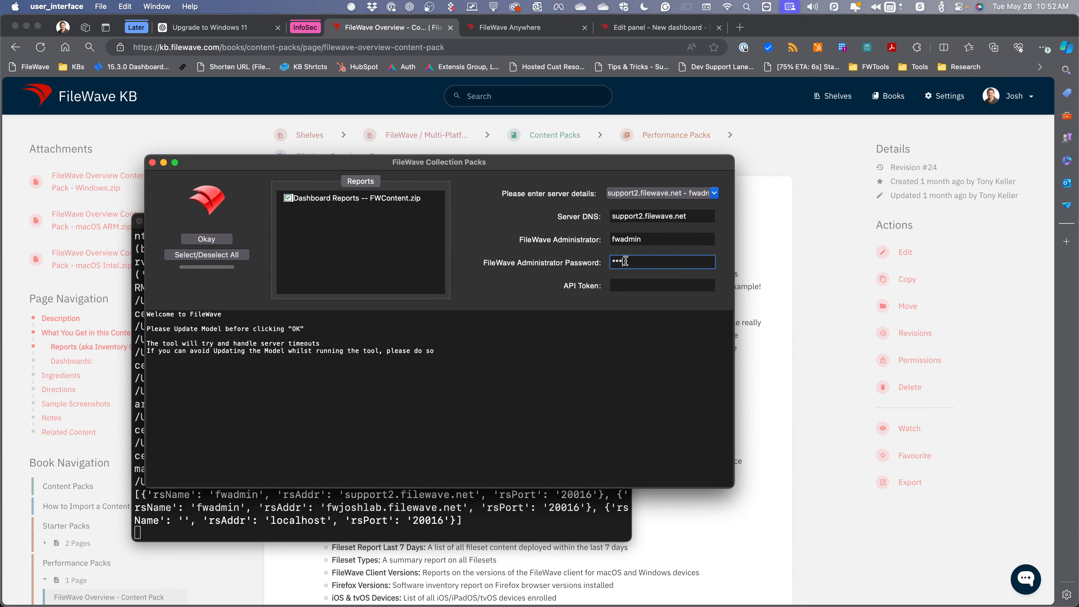
pyautogui.write('***')
pyautogui.press('Tab')
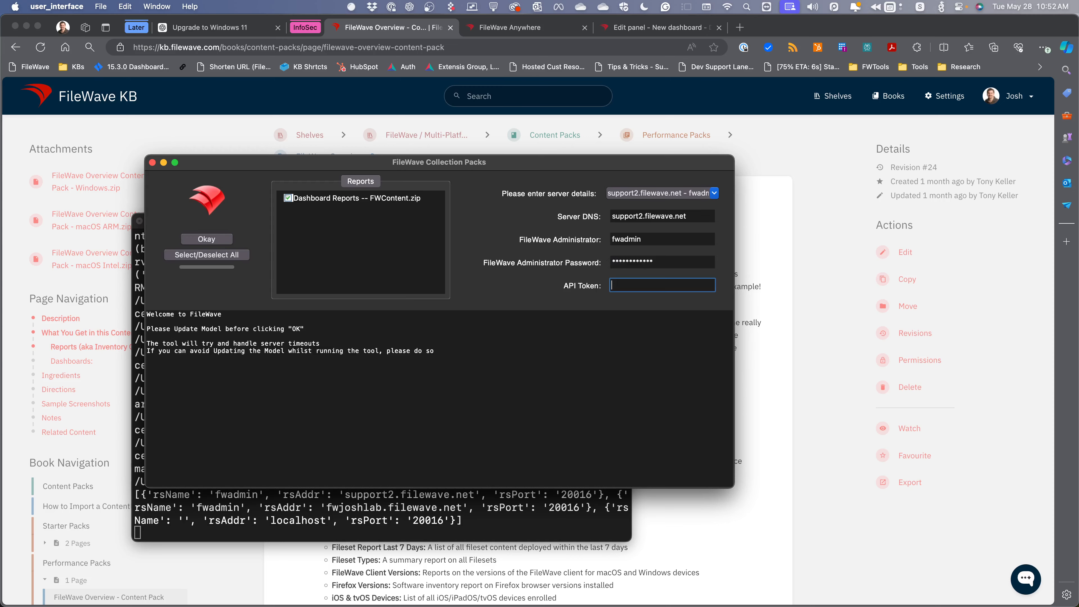
# - Open the administrator management window in FileWave Central Admin, move it off screen, and return to the content pack tool's Terminal window
pyautogui.press('super+Tab')
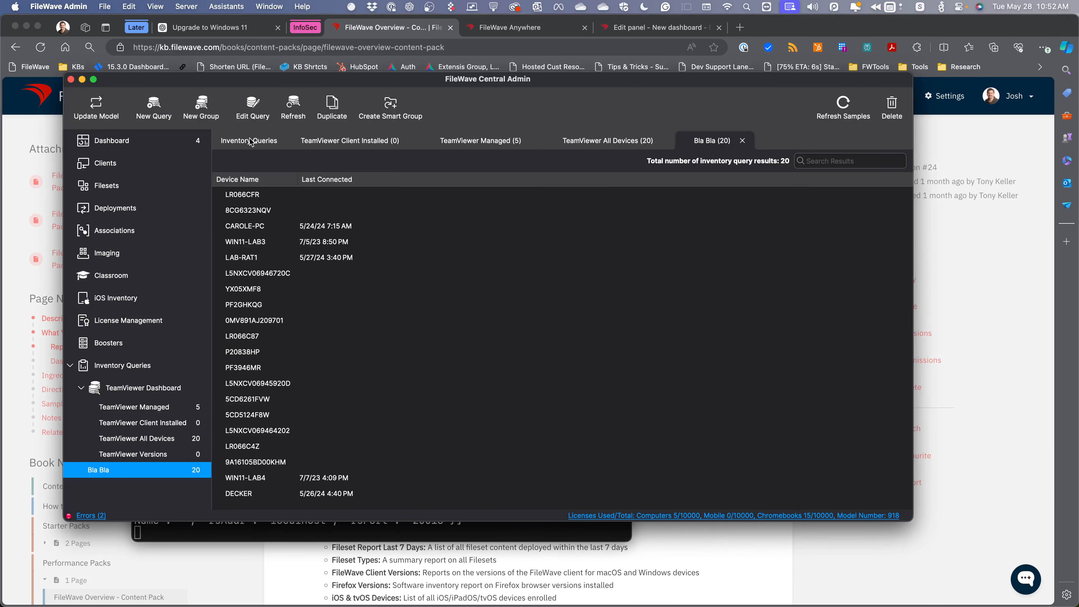
pyautogui.click(227, 7)
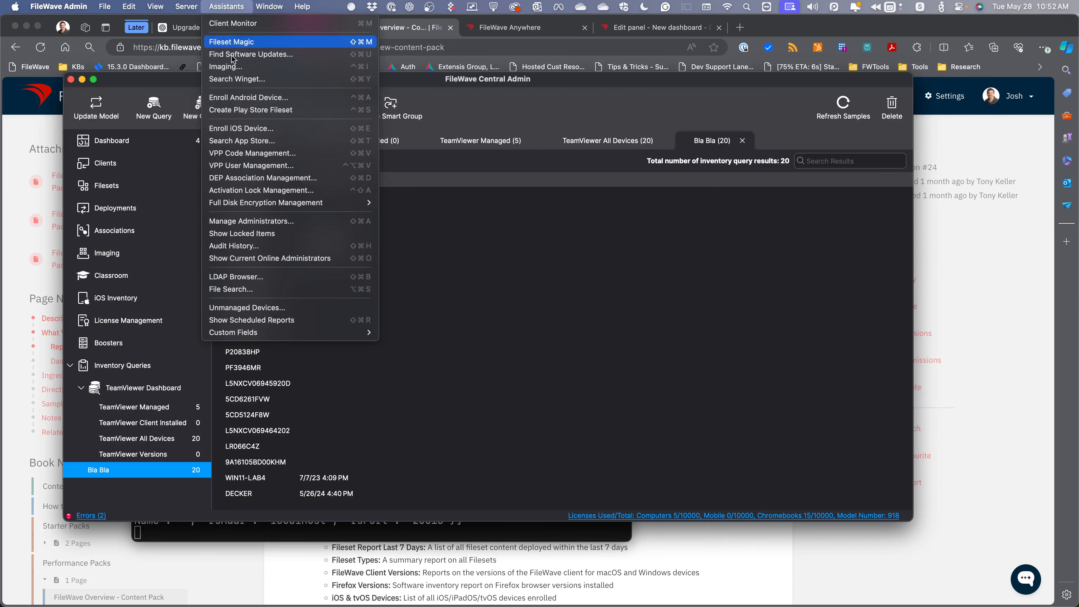
pyautogui.click(269, 223)
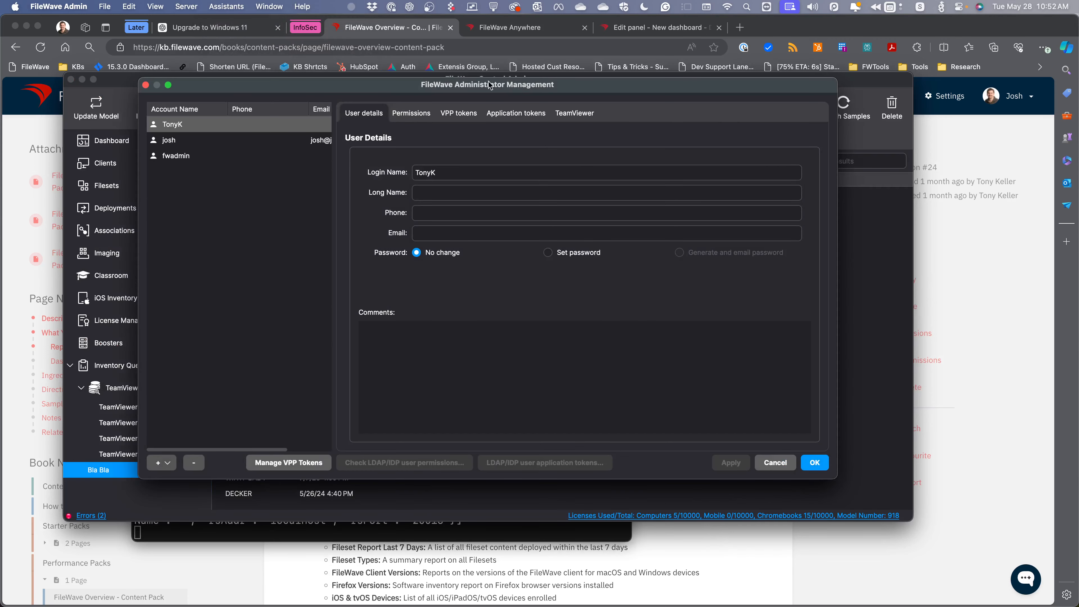
pyautogui.moveTo(523, 90); pyautogui.dragTo(0, 102)
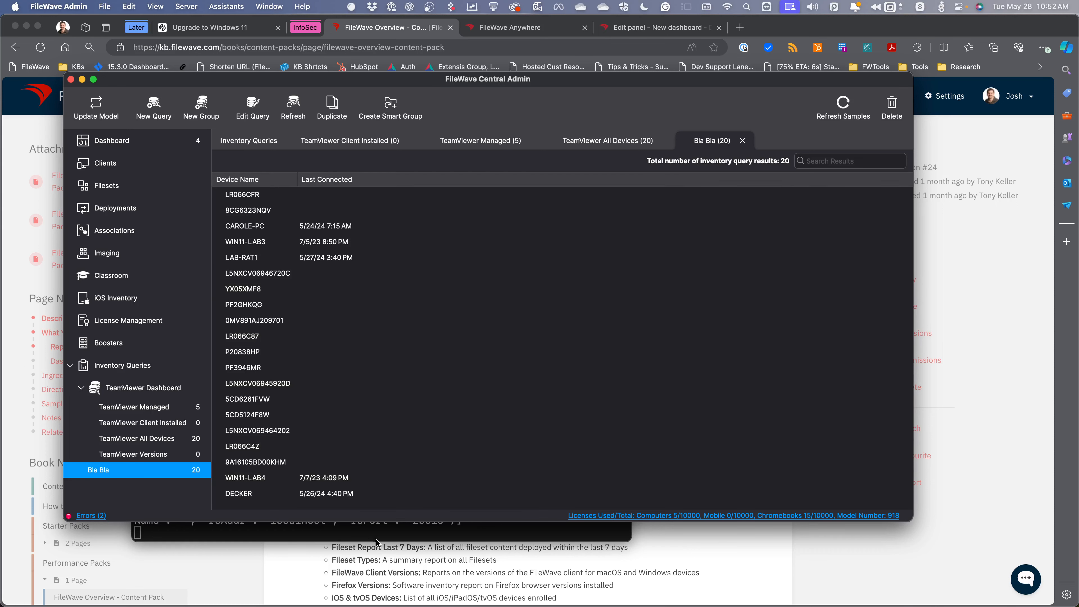
pyautogui.click(381, 528)
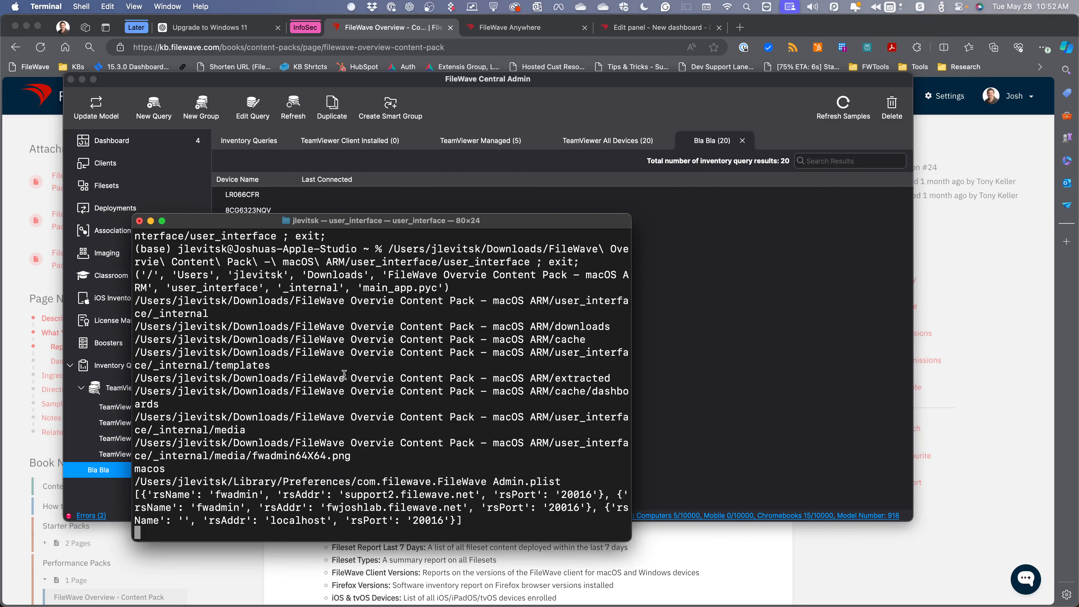
# - Hide the FileWave Central Admin window and paste the API token into FileWave Collection Packs
pyautogui.click(81, 80)
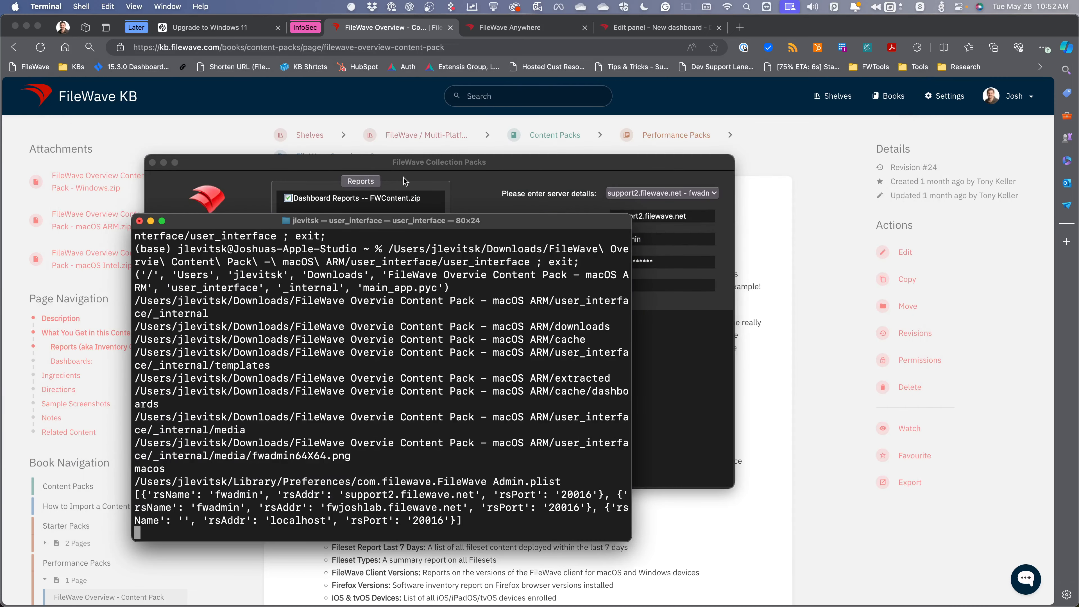
pyautogui.click(413, 173)
pyautogui.press('super+v')
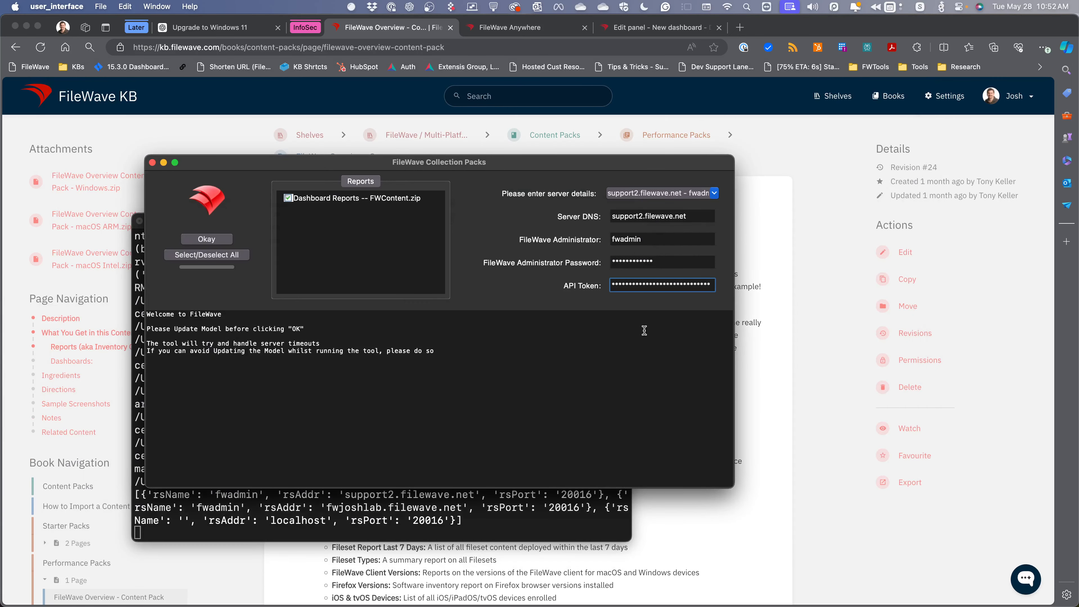
# - Choose fwjoshlab.filewave.net as the server and run the content pack import
pyautogui.click(622, 194)
pyautogui.click(715, 193)
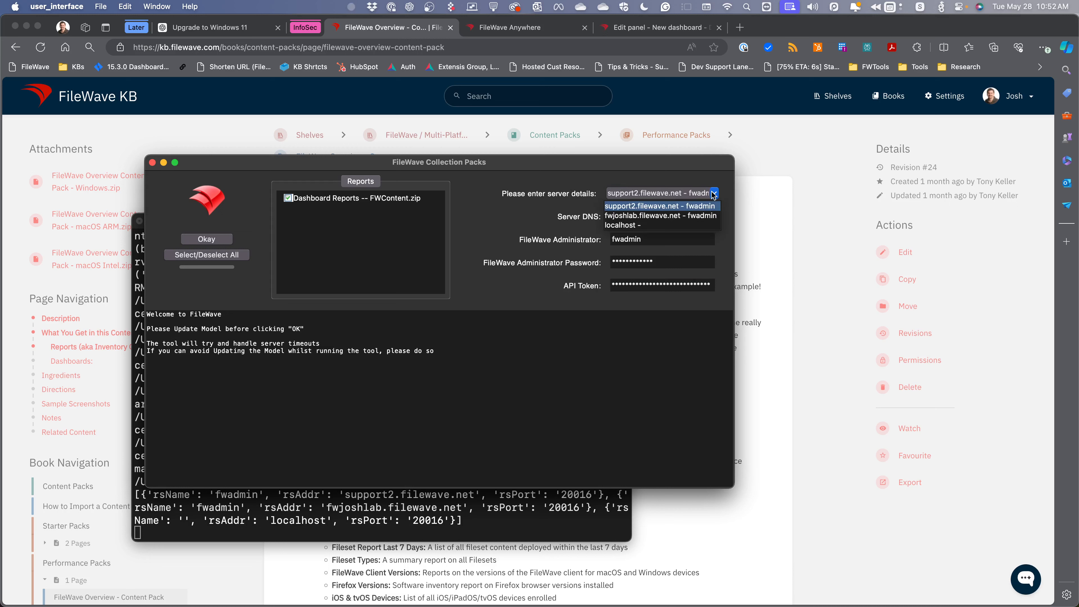
pyautogui.click(657, 216)
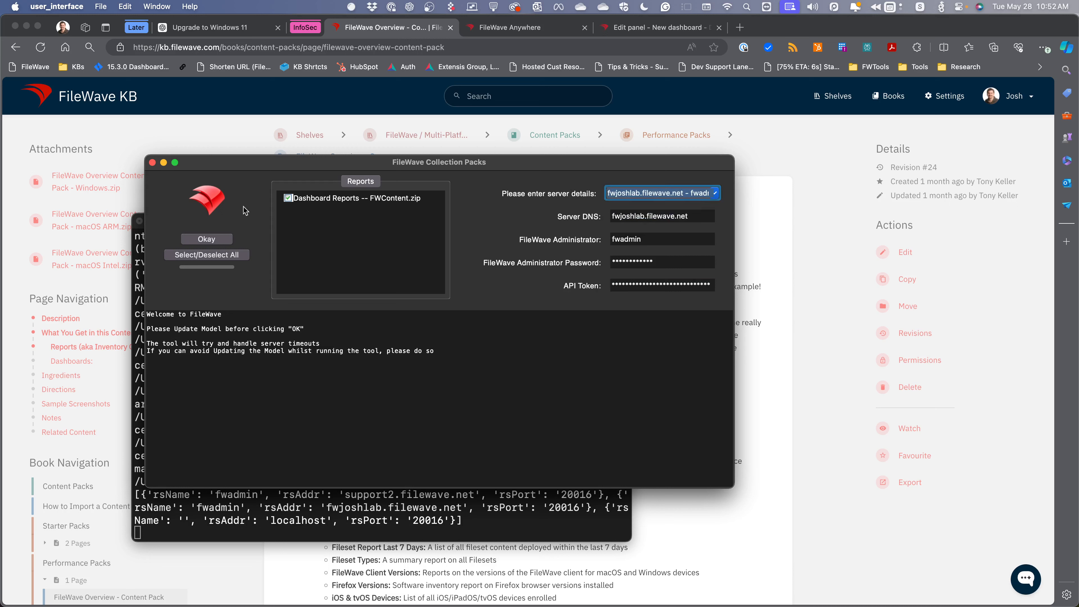
pyautogui.click(219, 240)
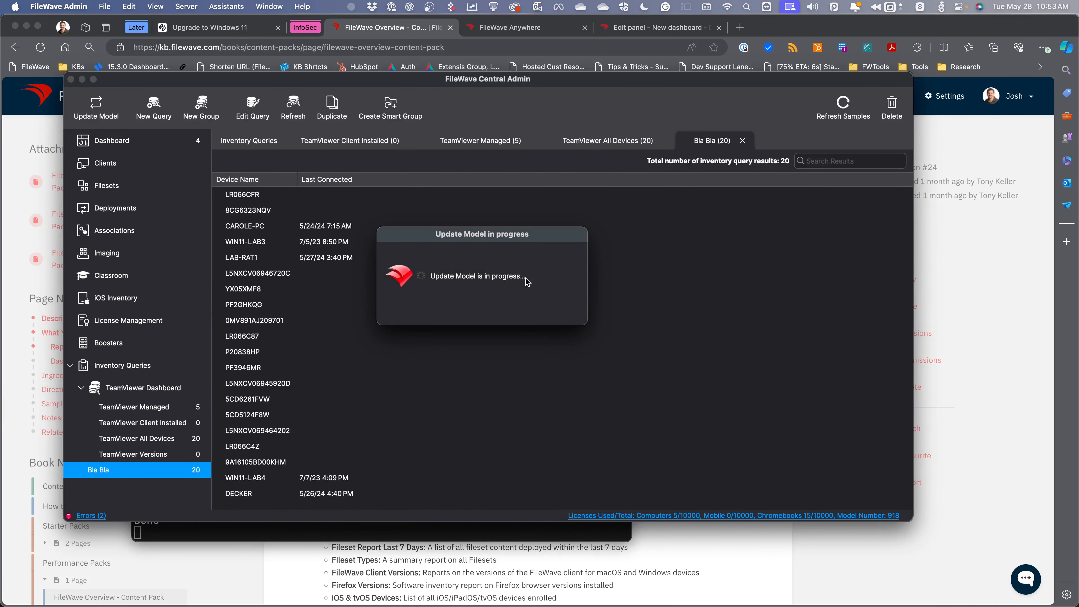
# - Expand Dashboard Reports -- FWContent under Inventory Queries in FileWave Central Admin and open the Fileset Types -- FWContent query results
pyautogui.click(161, 369)
pyautogui.click(219, 274)
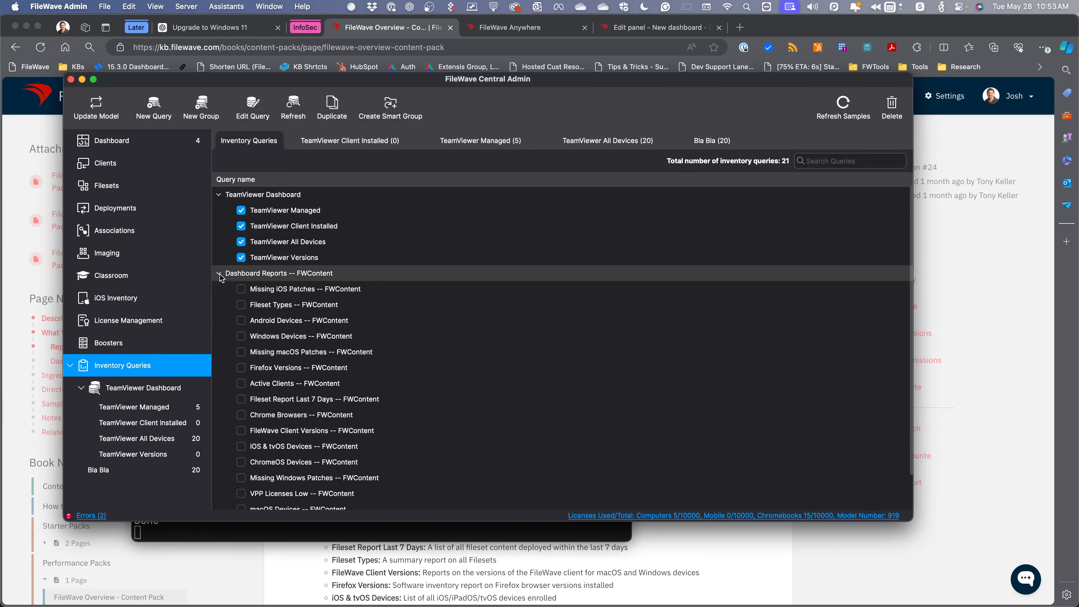
pyautogui.scroll(-2, 288, 361)
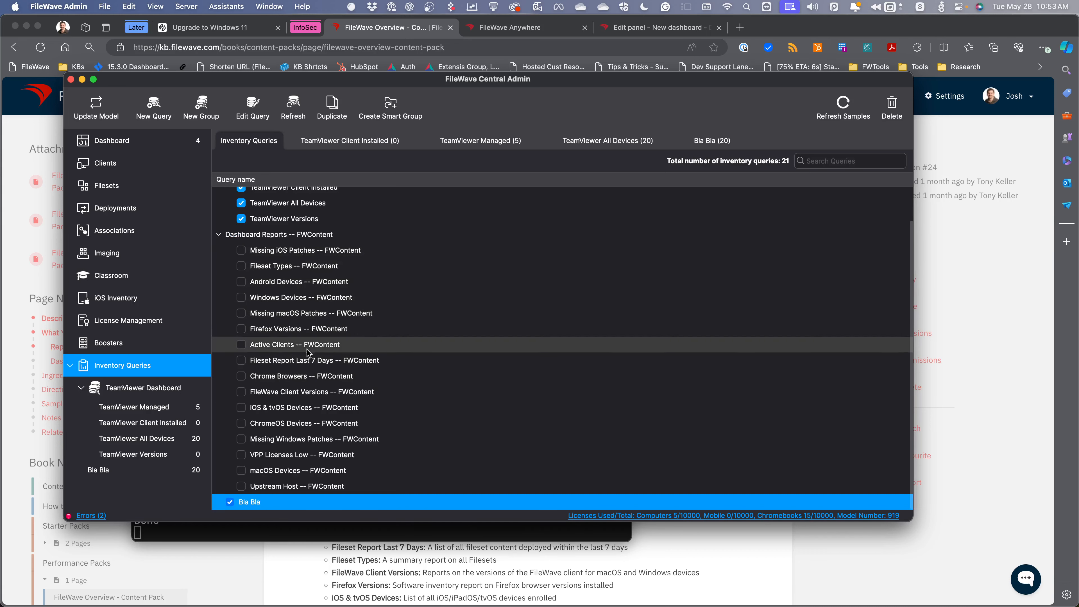
pyautogui.doubleClick(282, 265)
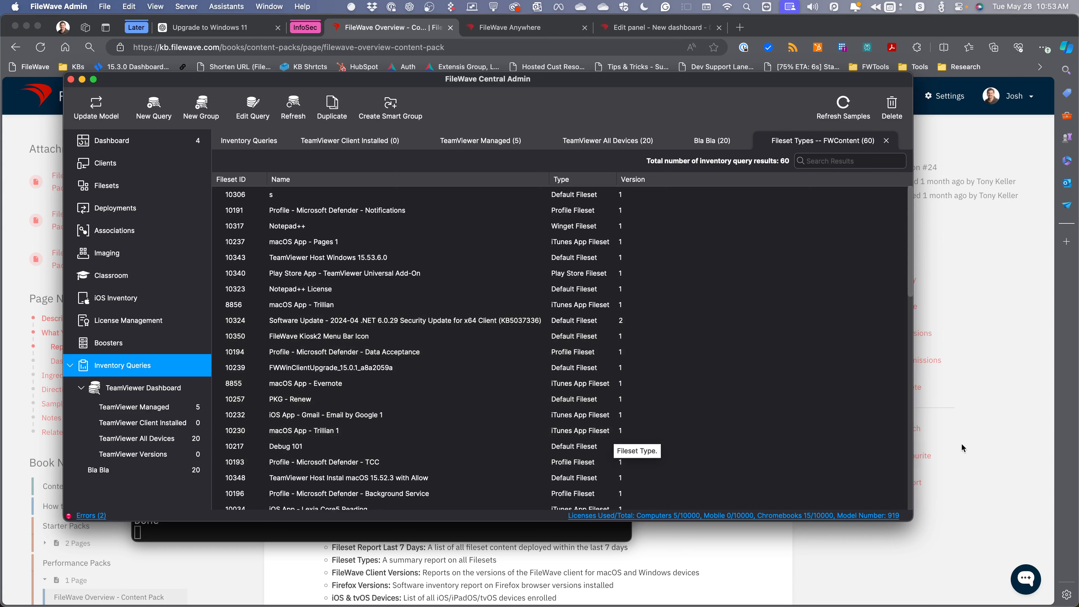
# - Switch to Grafana in the browser, go to the Dashboards list and open the Import dashboard page
pyautogui.click(1005, 429)
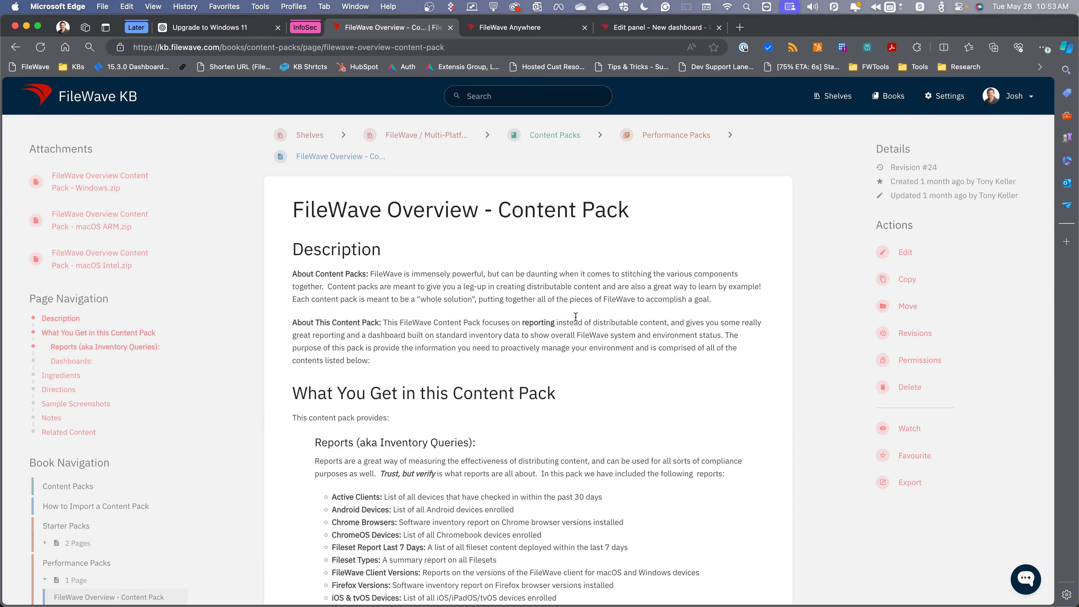
pyautogui.click(644, 27)
pyautogui.click(96, 112)
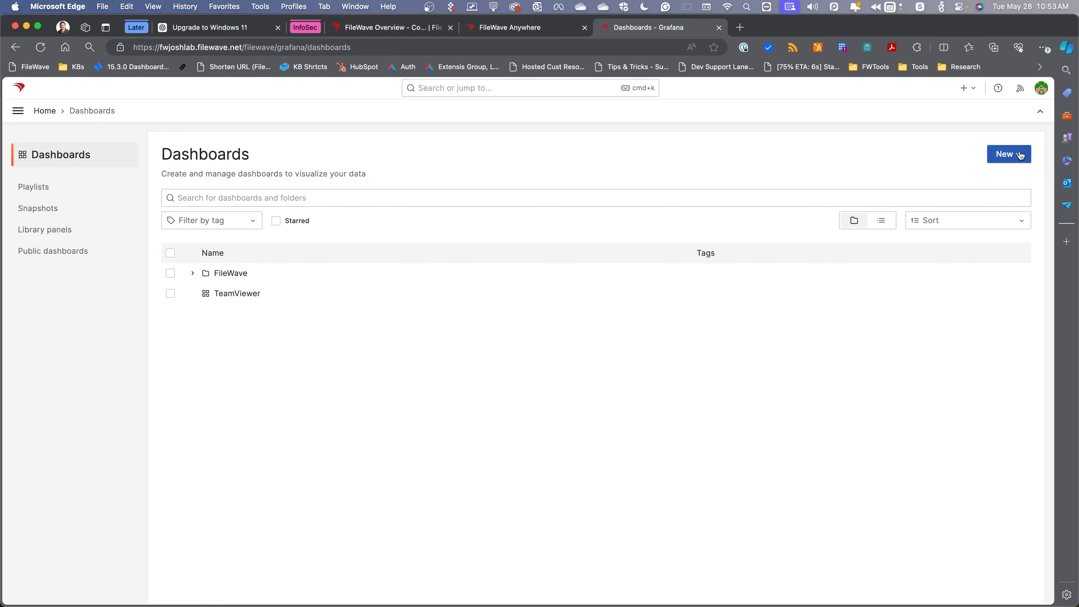
pyautogui.click(1020, 155)
pyautogui.click(984, 213)
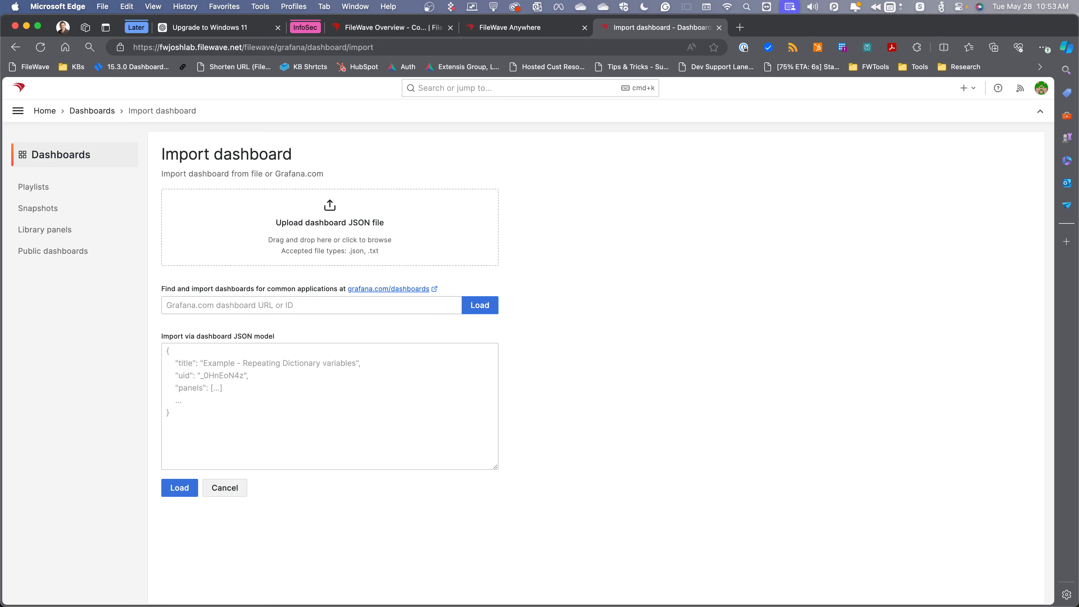
pyautogui.press('super+Tab')
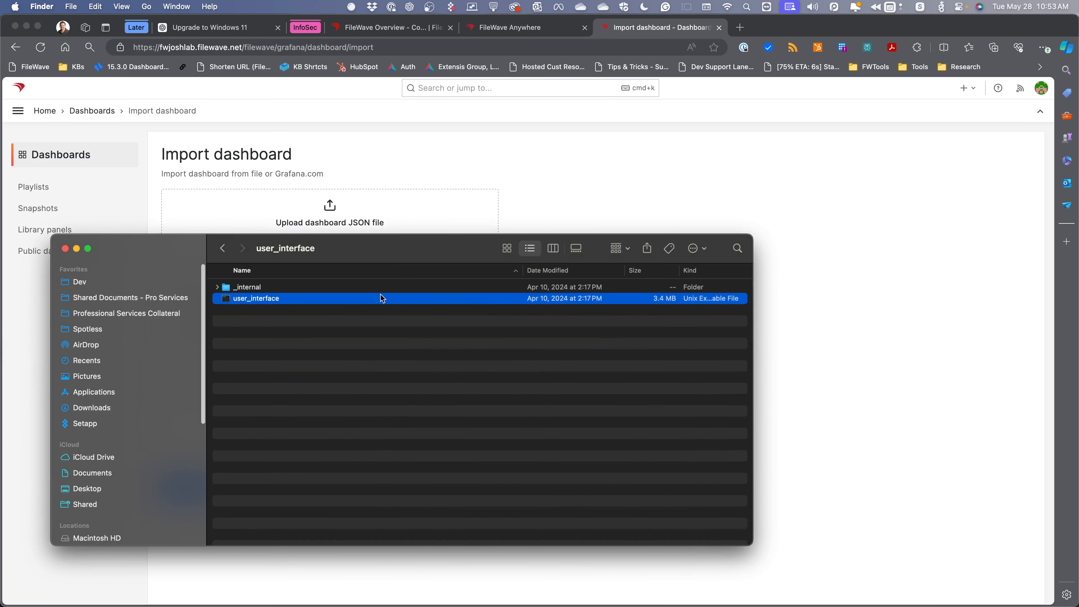
pyautogui.click(279, 289)
pyautogui.doubleClick(279, 289)
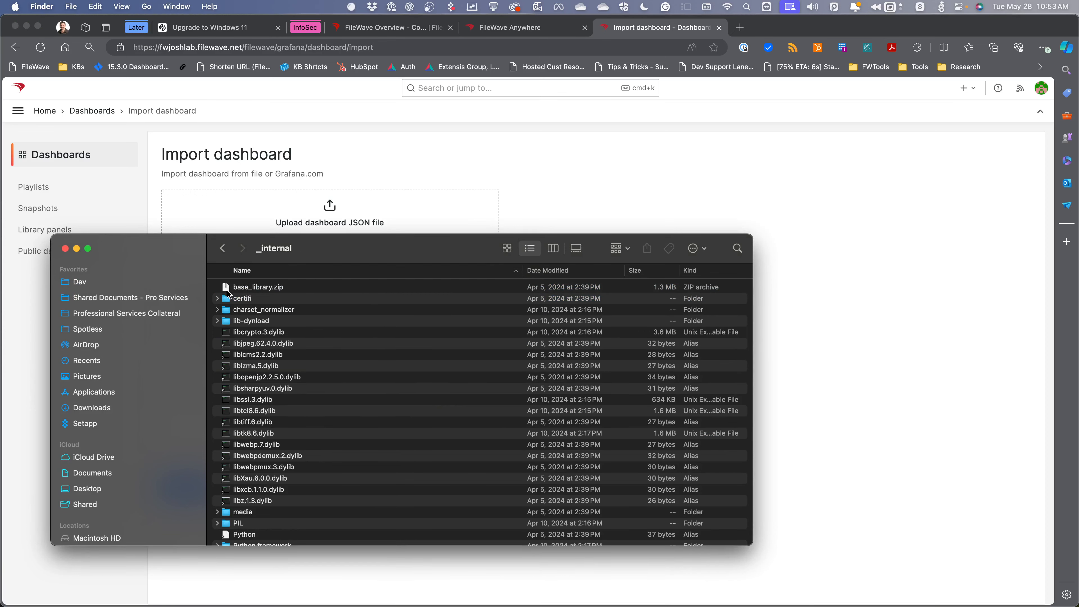
pyautogui.click(223, 249)
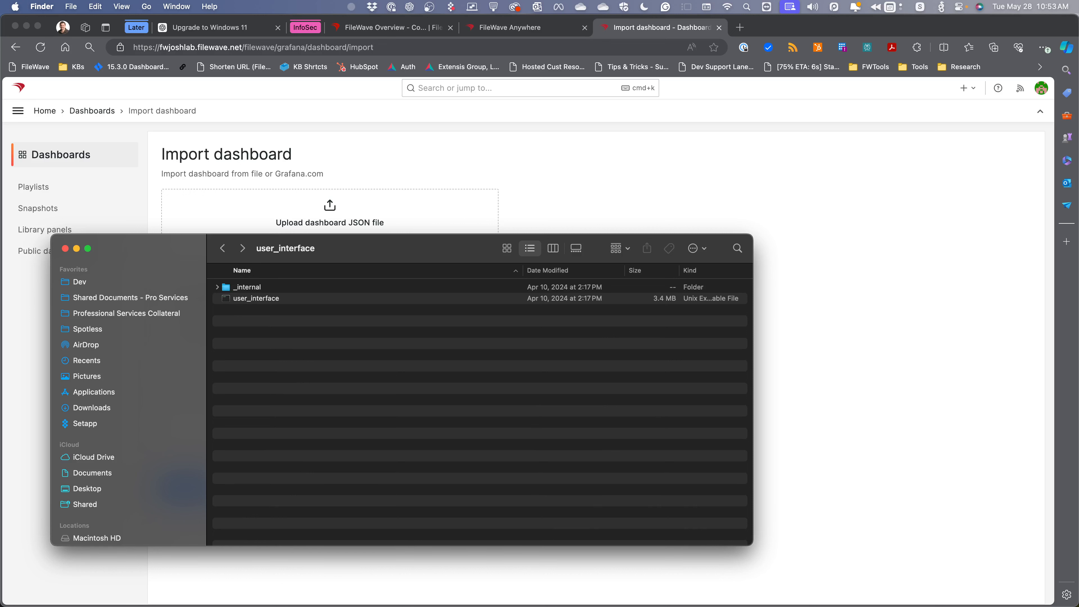
# - Check the created dashboard file's path in the collection tool, open the cache/dashboards folder in Finder and minimize the tool
pyautogui.press('super+Tab')
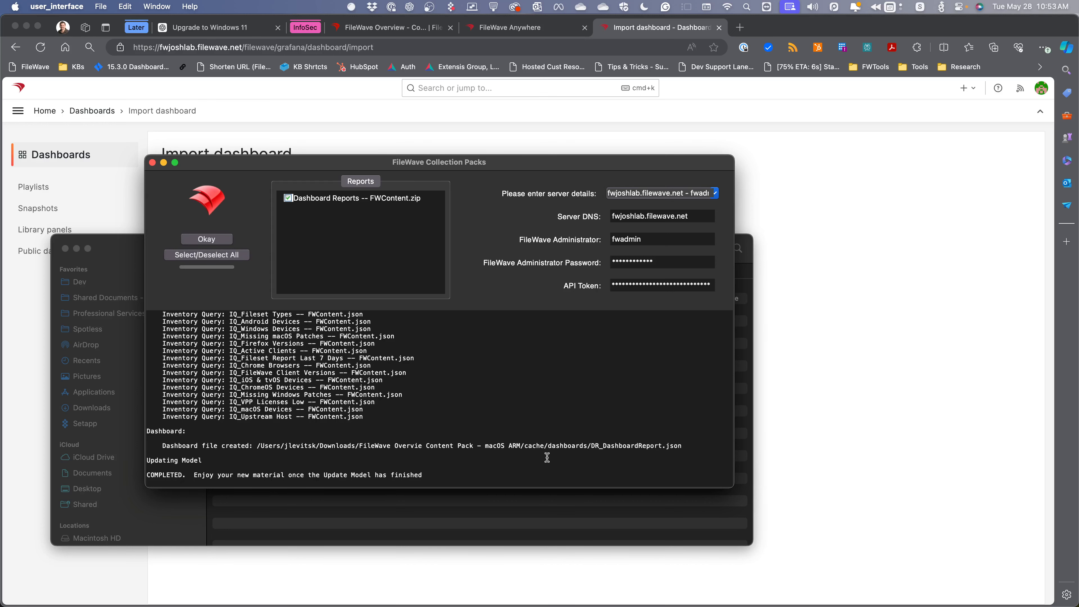
pyautogui.click(527, 533)
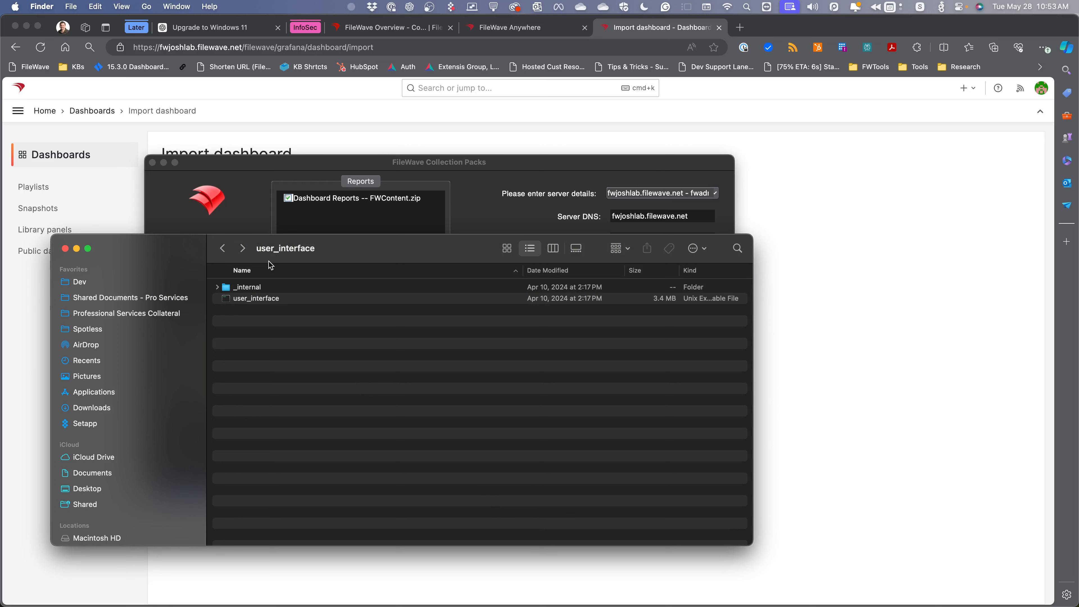
pyautogui.click(229, 252)
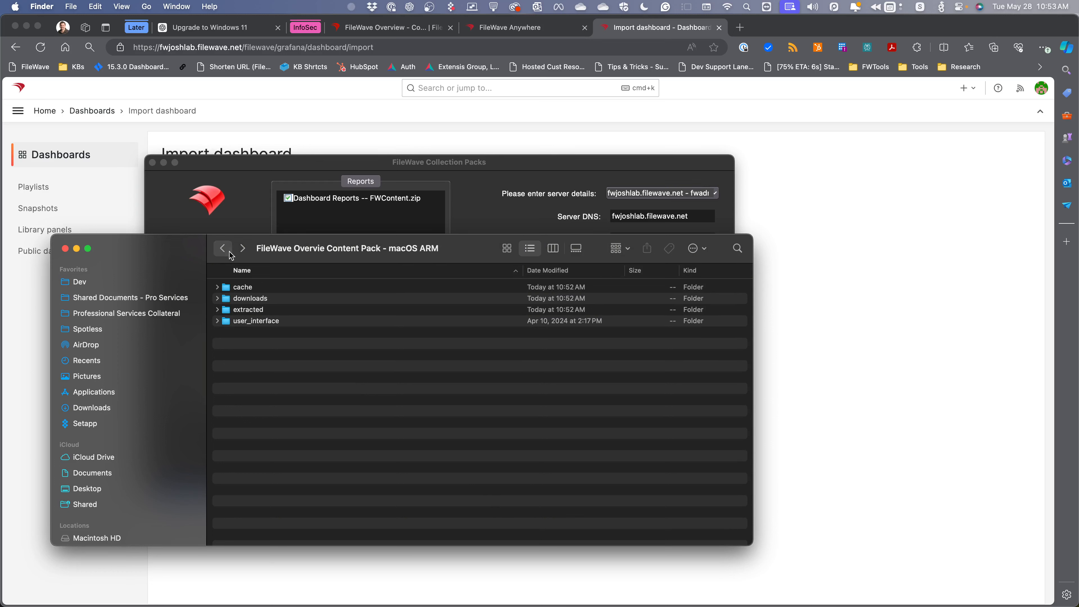
pyautogui.doubleClick(258, 289)
pyautogui.doubleClick(259, 289)
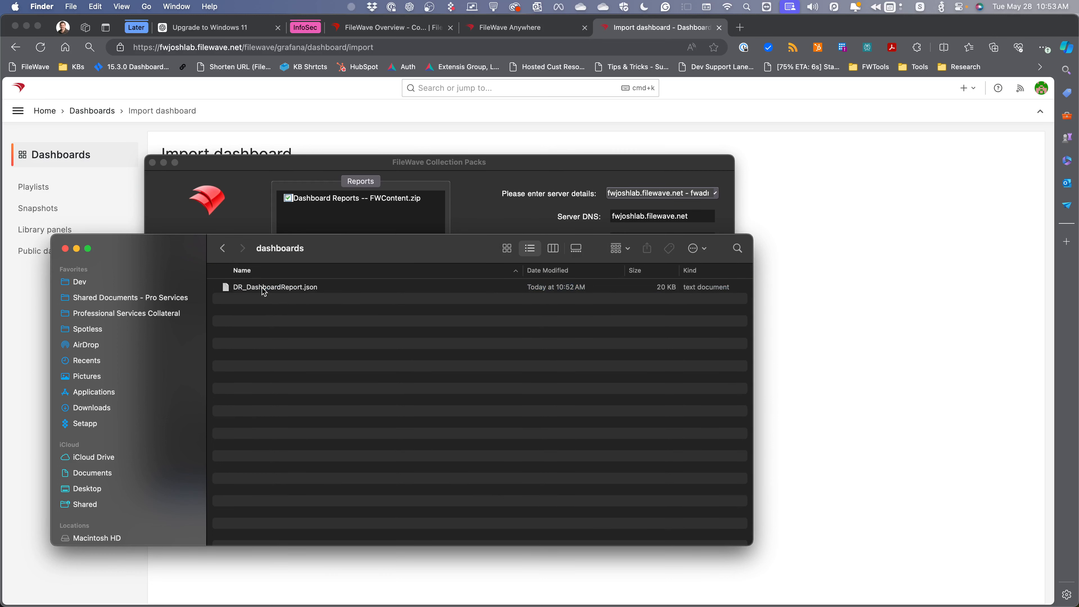
pyautogui.click(164, 162)
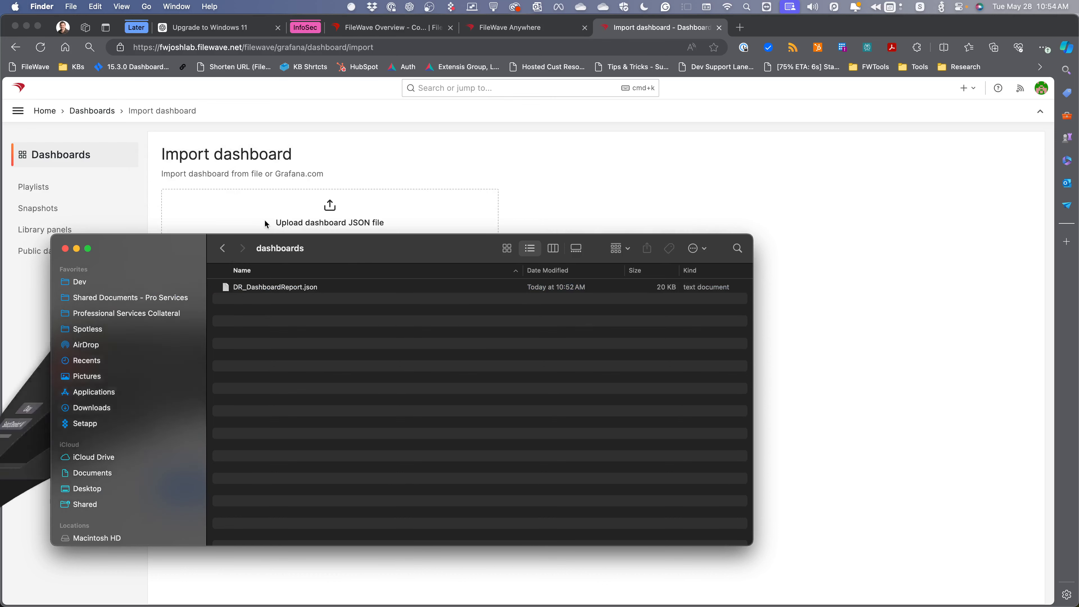
# - Upload DR_DashboardReport.json to Grafana and import it as Environment Overview in the Dashboards folder
pyautogui.moveTo(352, 251); pyautogui.dragTo(347, 311)
pyautogui.moveTo(283, 348); pyautogui.dragTo(373, 228)
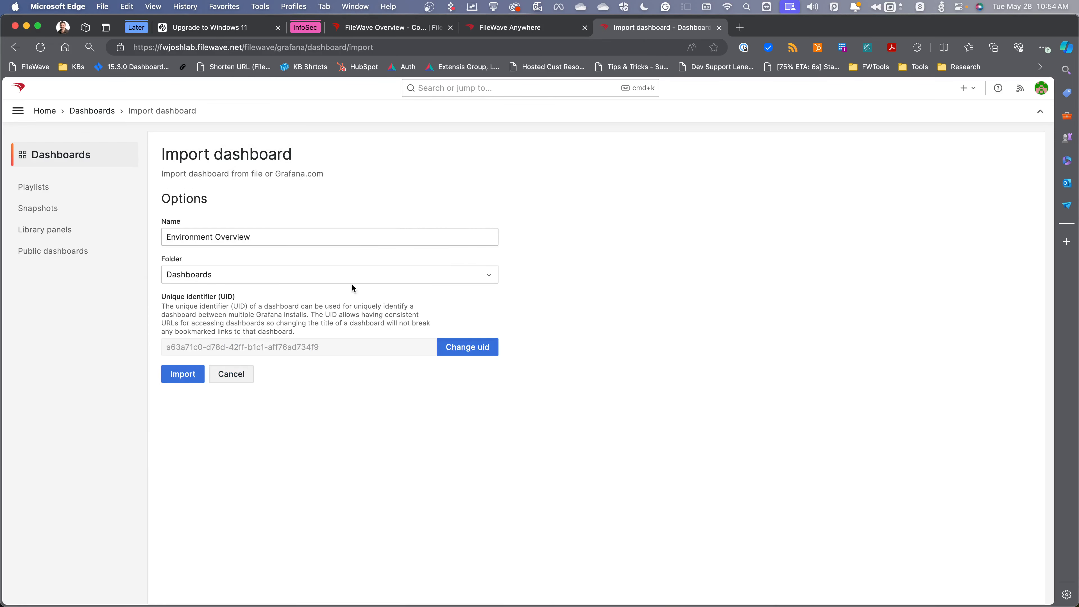
pyautogui.click(191, 378)
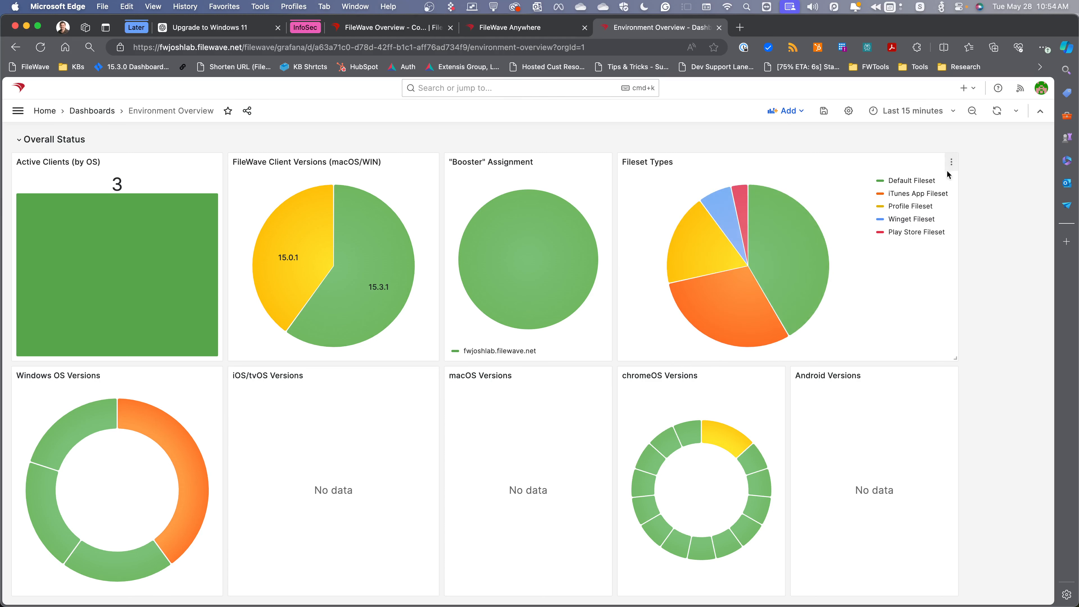
# - Open the Fileset Types panel for editing and dismiss the Angular plugin notice
pyautogui.click(951, 163)
pyautogui.click(898, 203)
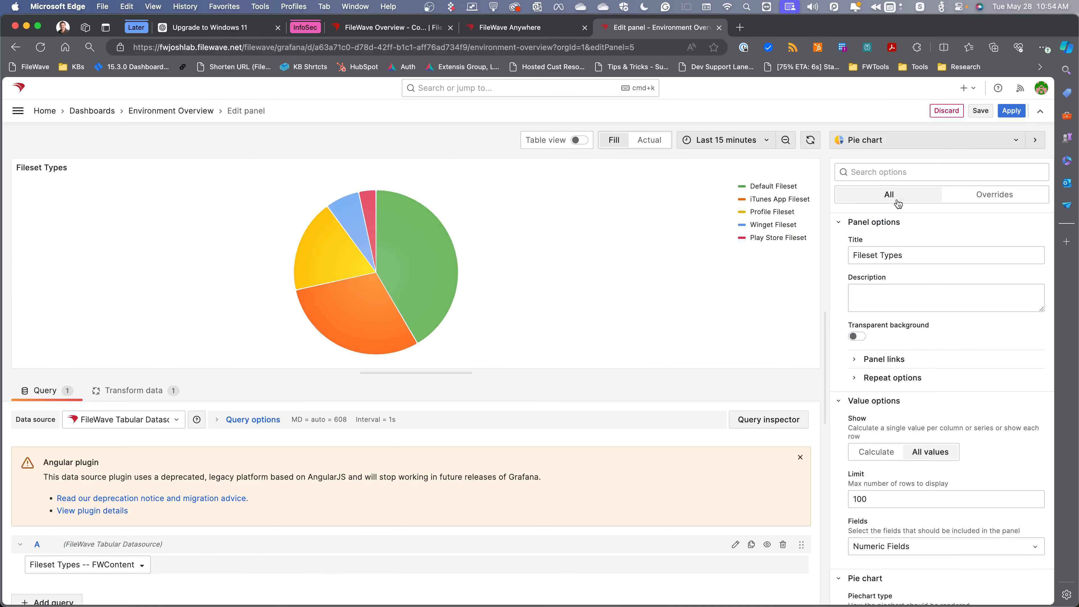
pyautogui.click(800, 457)
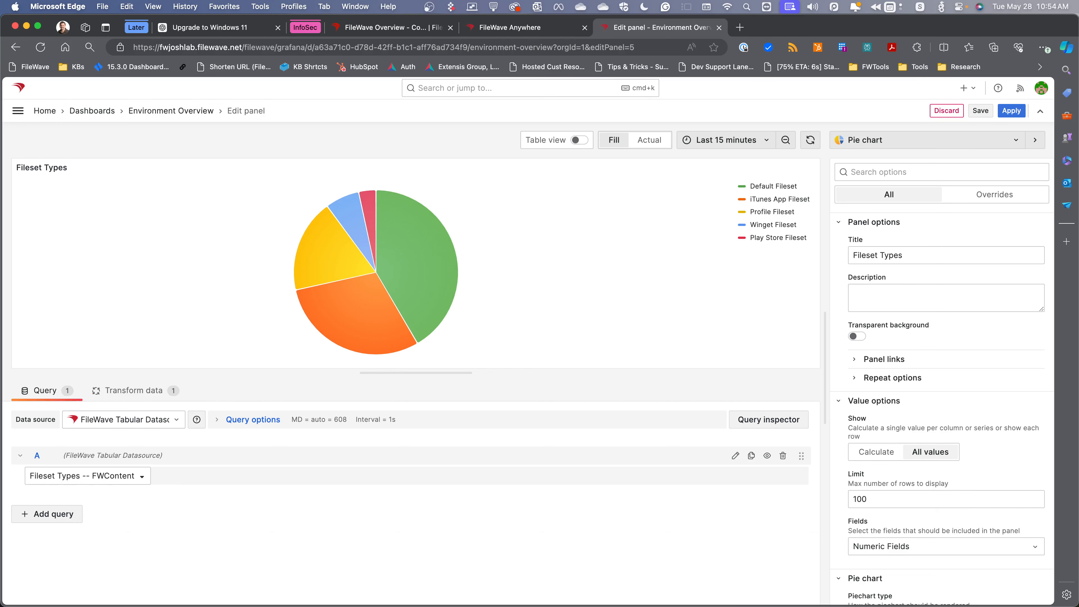
# - Add the Fileset Types -- FWContent query to the sidebar in FileWave Central Admin and open it from its Dashboard Reports group
pyautogui.press('super+Tab')
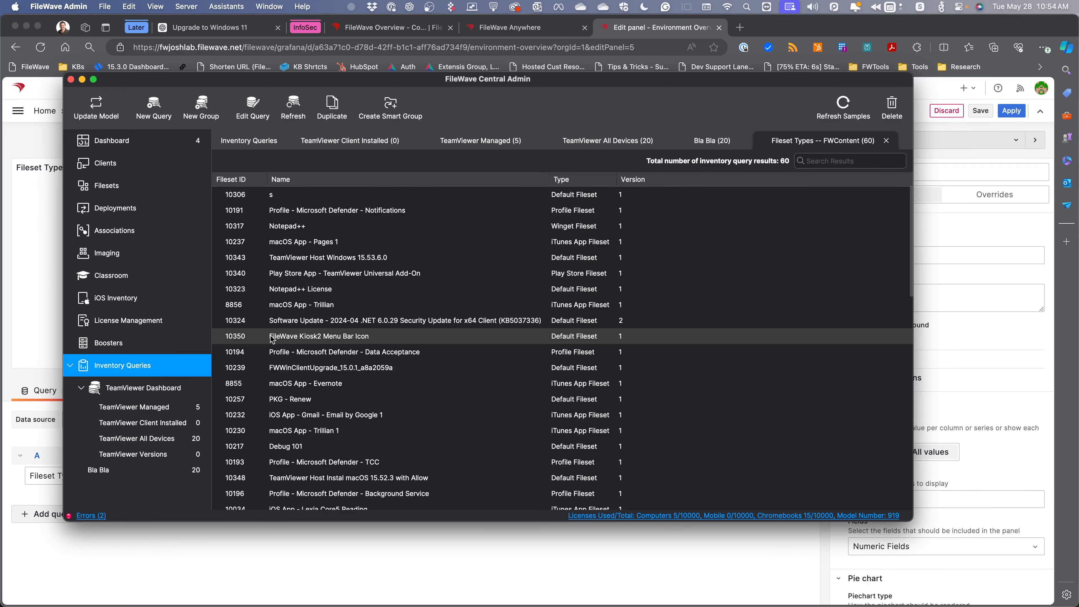
pyautogui.click(125, 374)
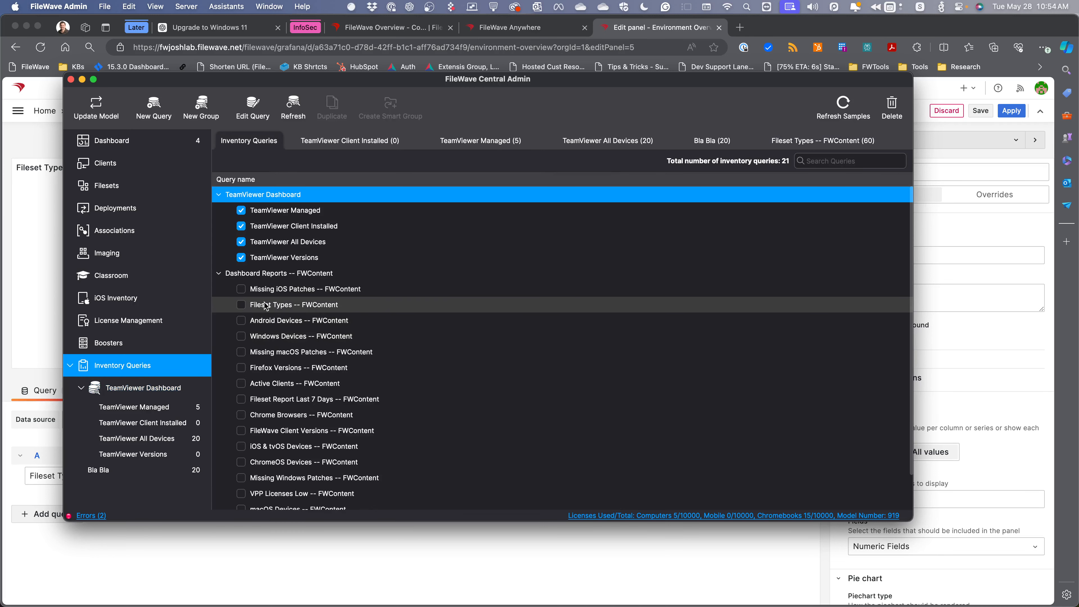
pyautogui.click(240, 305)
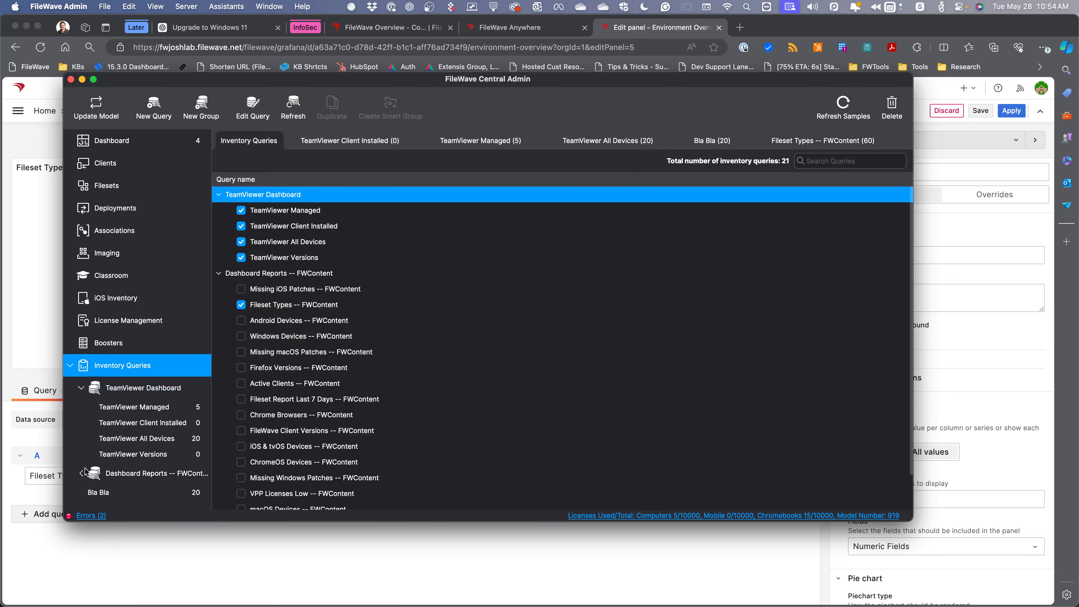
pyautogui.click(78, 474)
pyautogui.click(141, 494)
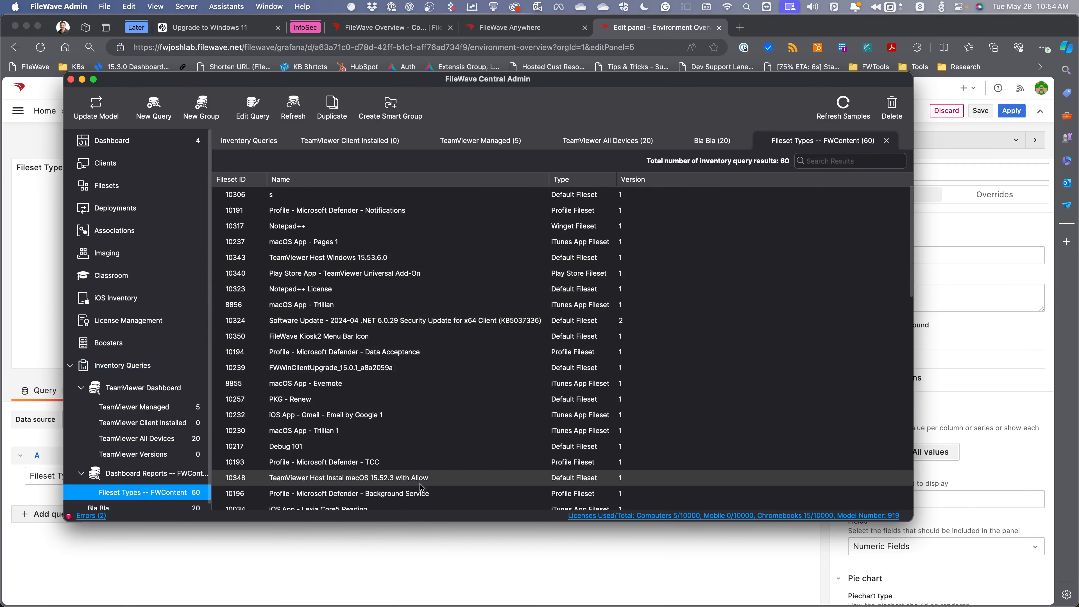
# - Return to the Fileset Types panel in Grafana and expand its query options to review the data source settings
pyautogui.click(425, 550)
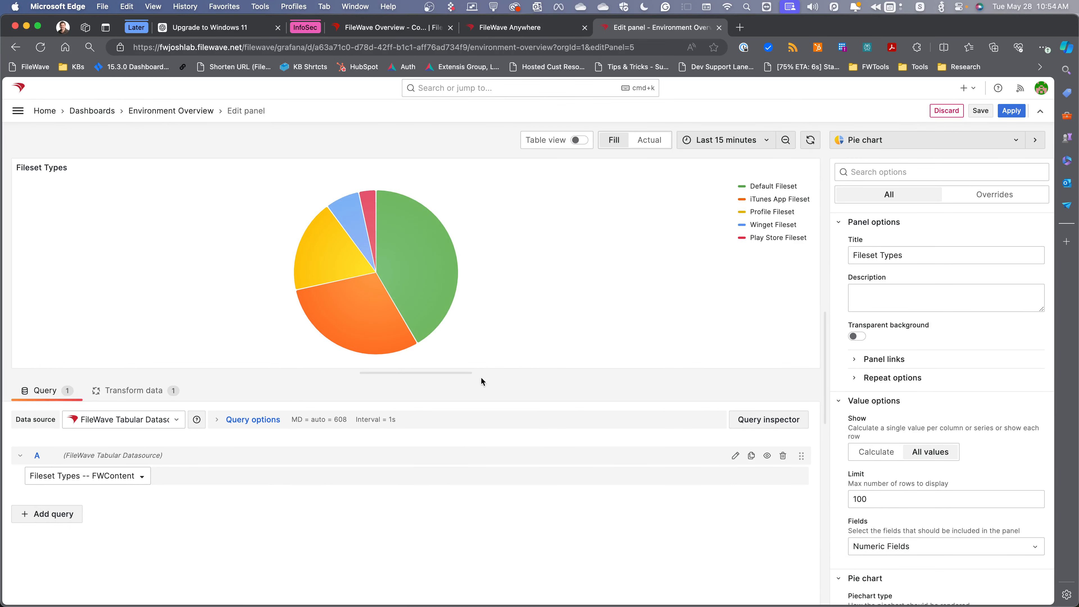
pyautogui.scroll(-2, 951, 372)
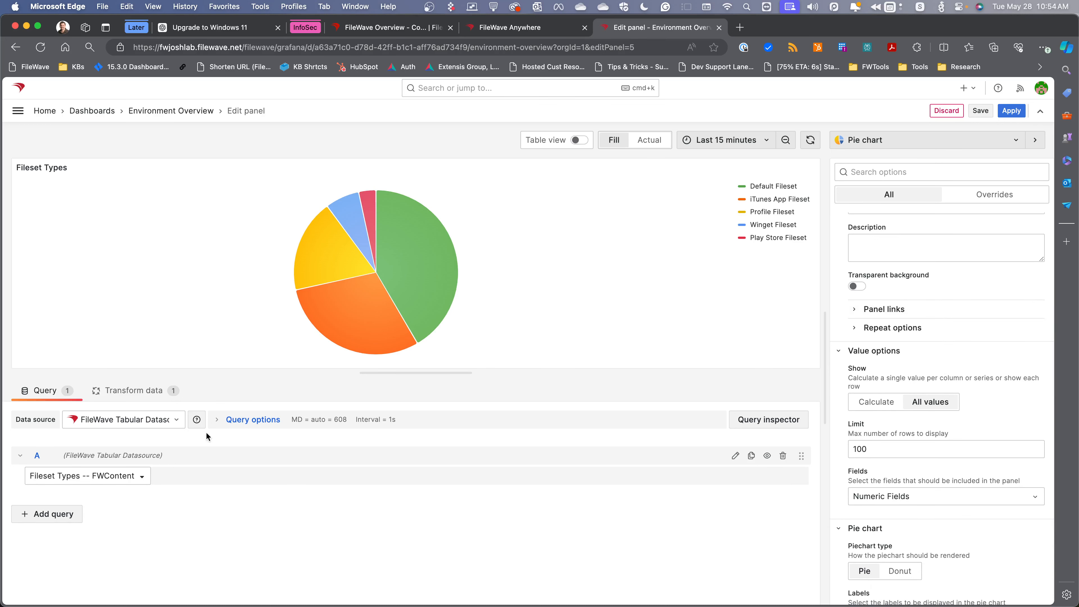
pyautogui.click(228, 422)
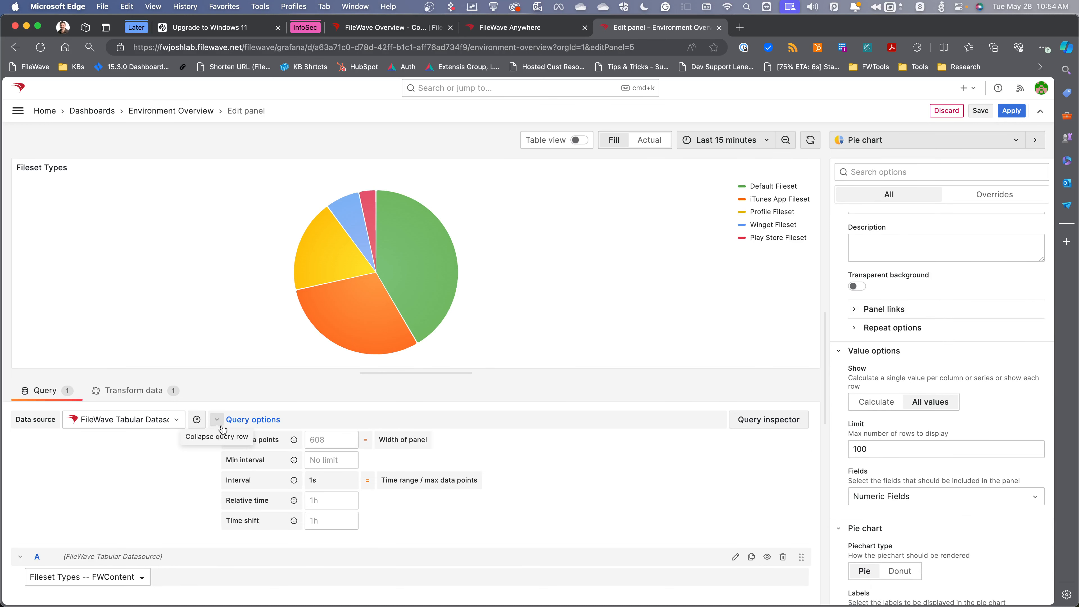
pyautogui.scroll(-1, 200, 447)
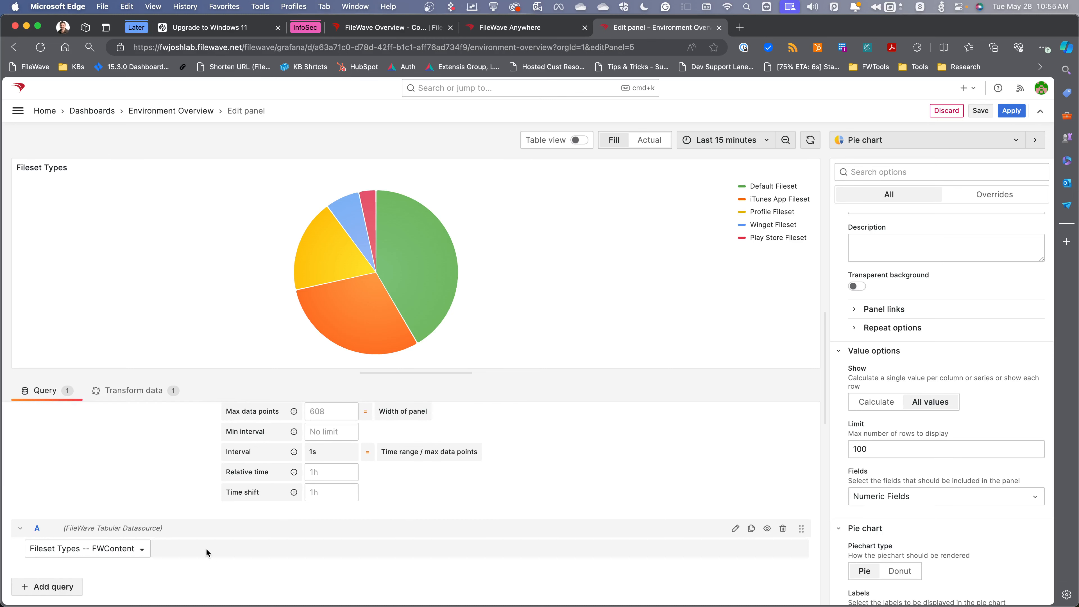
# - Show the panel's Group by transformation and compare its fields with the Fileset Types query columns in FileWave Central Admin
pyautogui.click(145, 397)
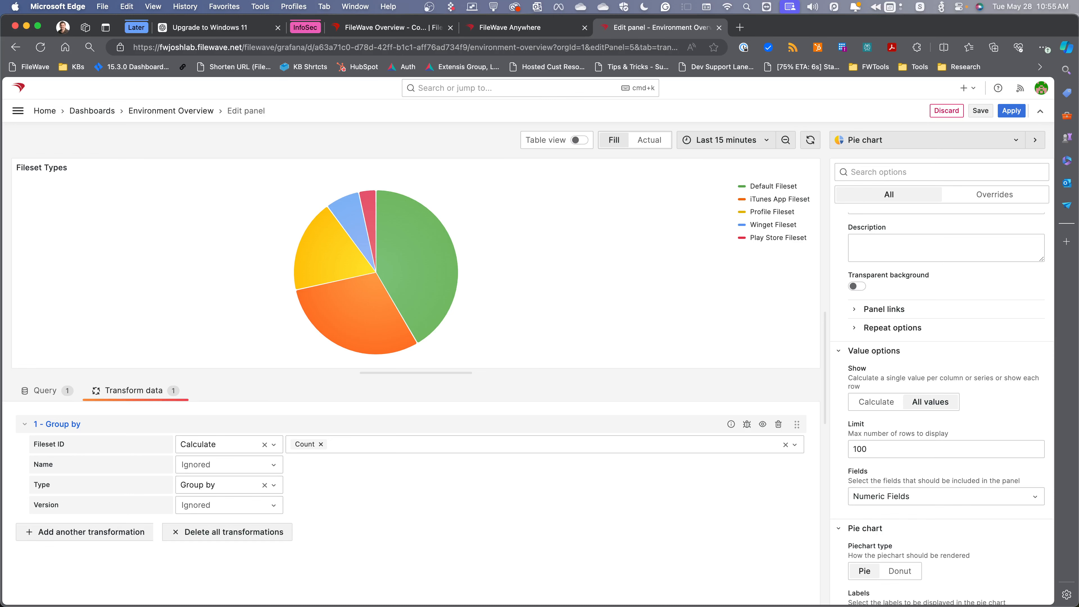
pyautogui.press('super+Tab')
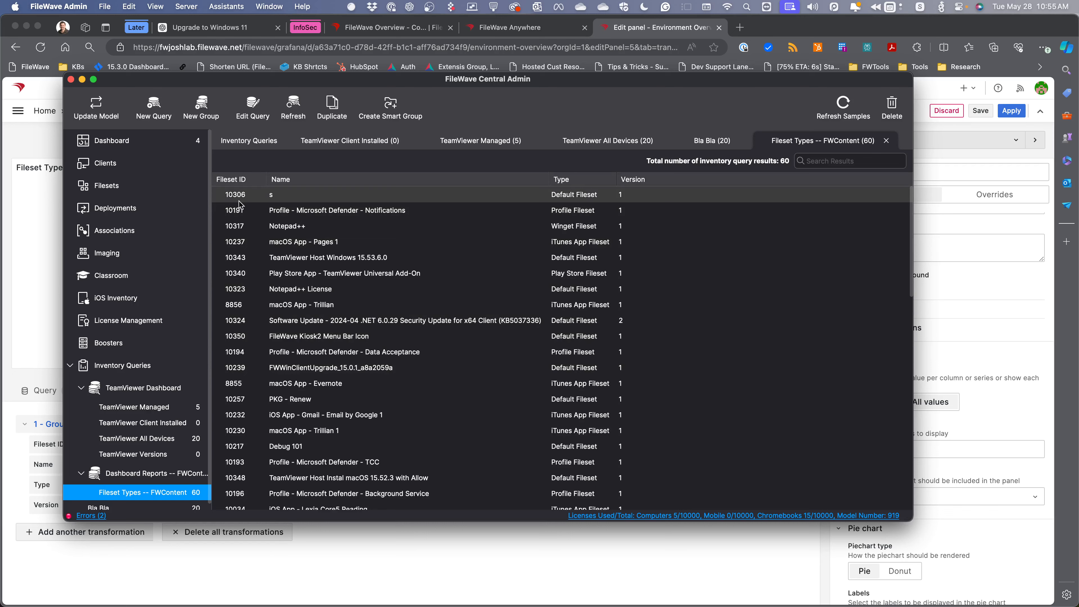
pyautogui.click(24, 275)
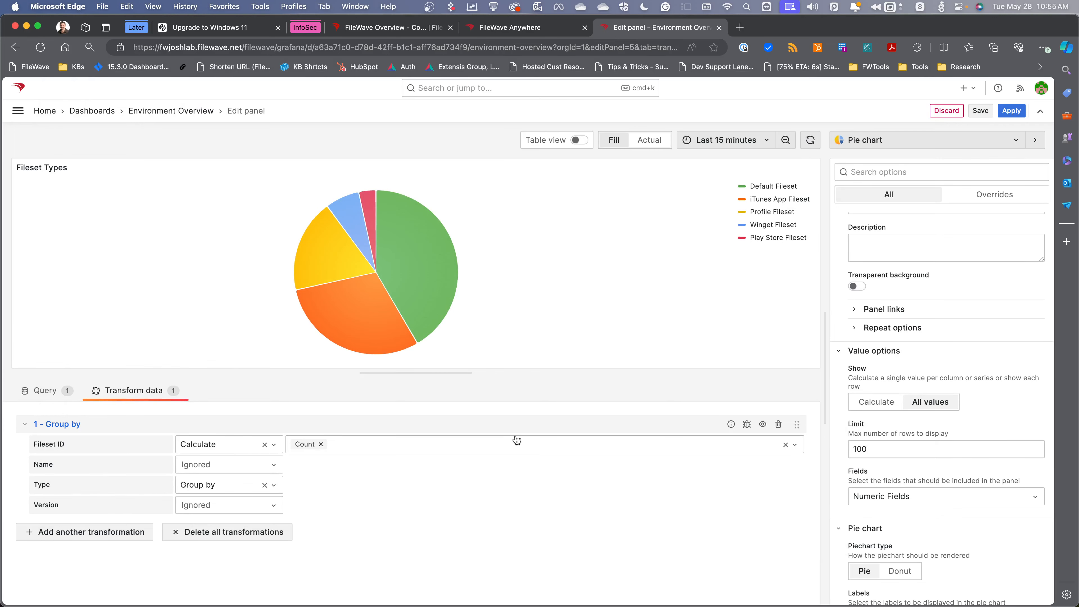
pyautogui.press('super+Tab')
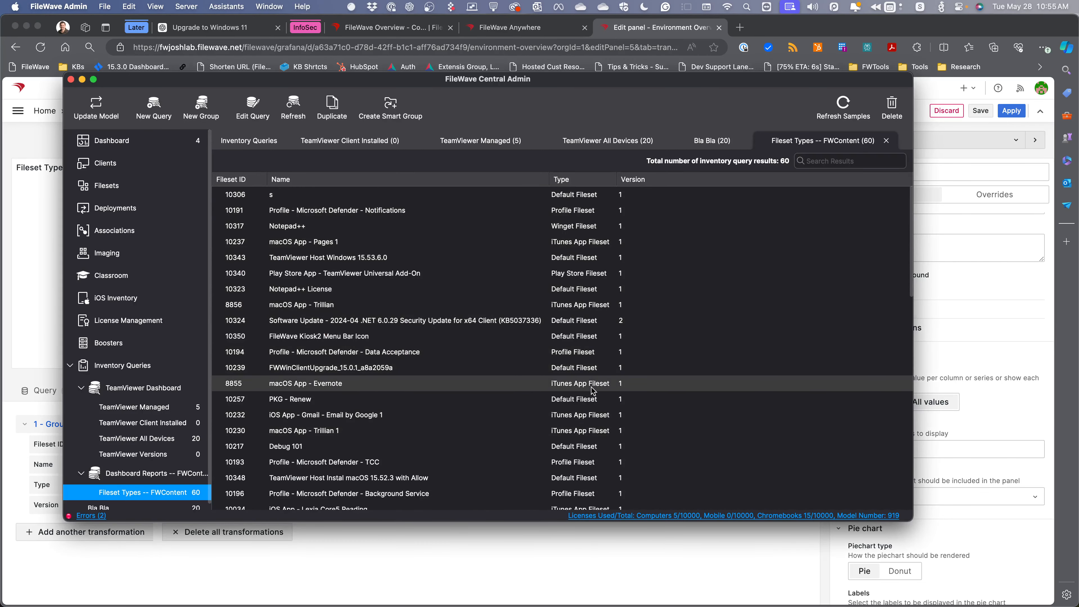
# - Look through the fileset types in the Fileset Types -- FWContent query results and return to the panel editor in Grafana
pyautogui.scroll(-5, 593, 434)
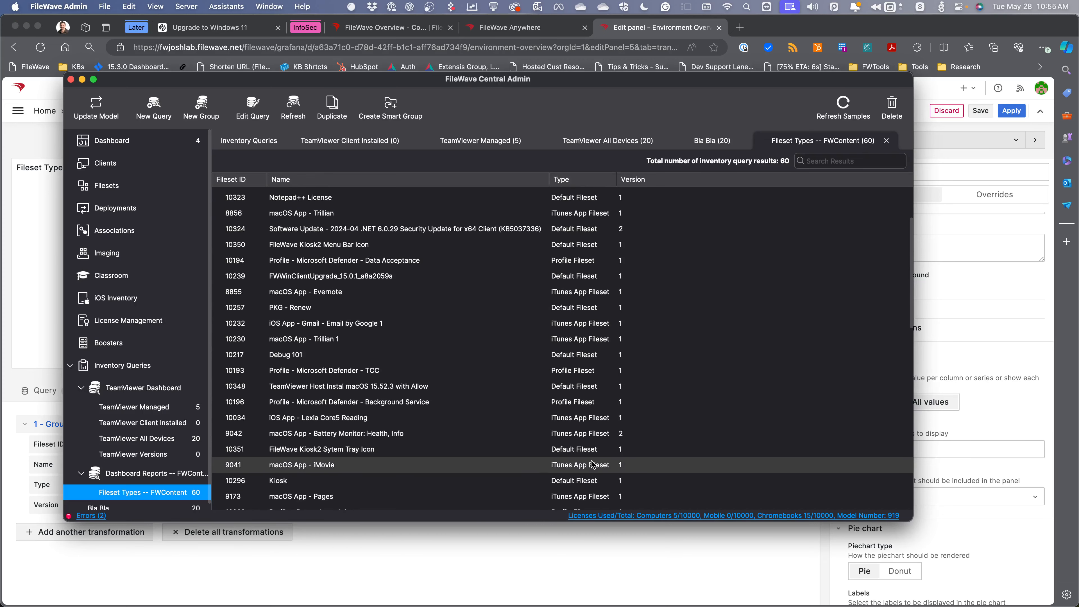
pyautogui.scroll(5, 593, 464)
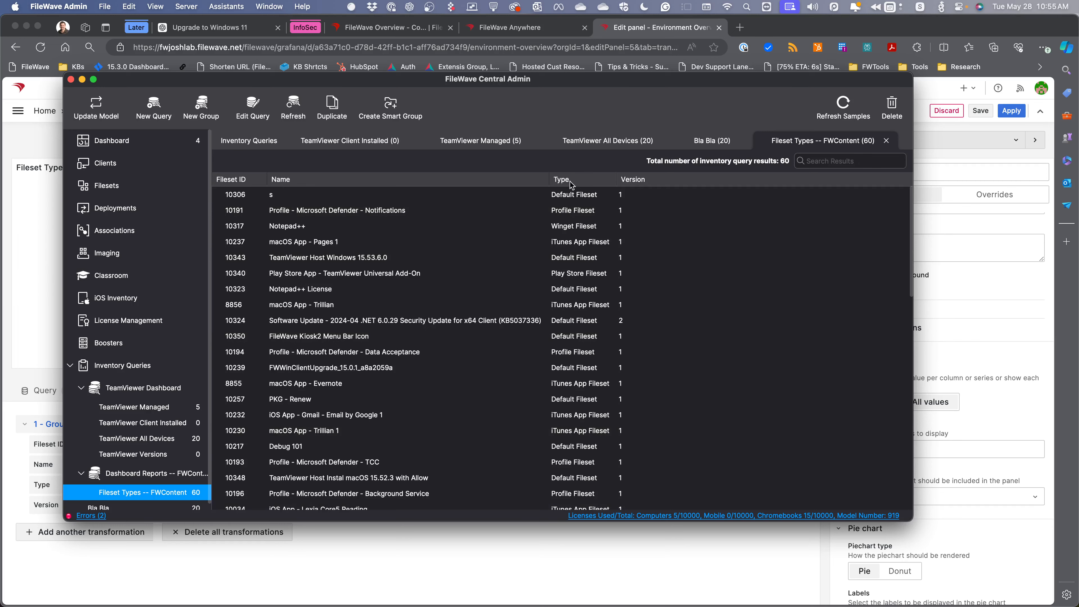
pyautogui.click(557, 565)
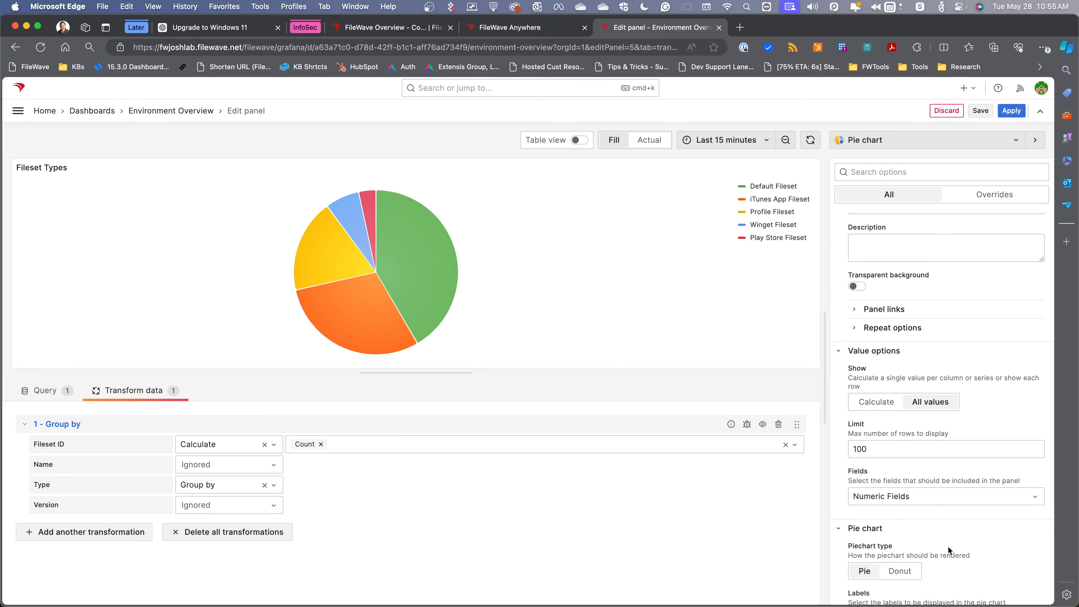
# - Review the Fileset Types panel's display settings, from the value and pie chart options through legend and standard options to value mappings
pyautogui.scroll(-3, 947, 546)
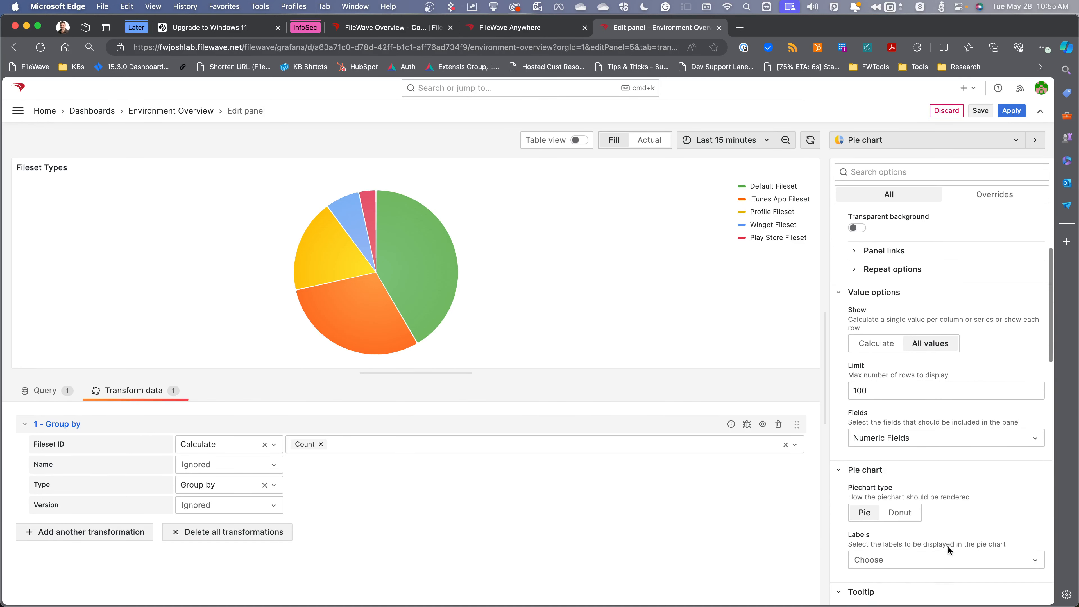
pyautogui.scroll(-10, 947, 546)
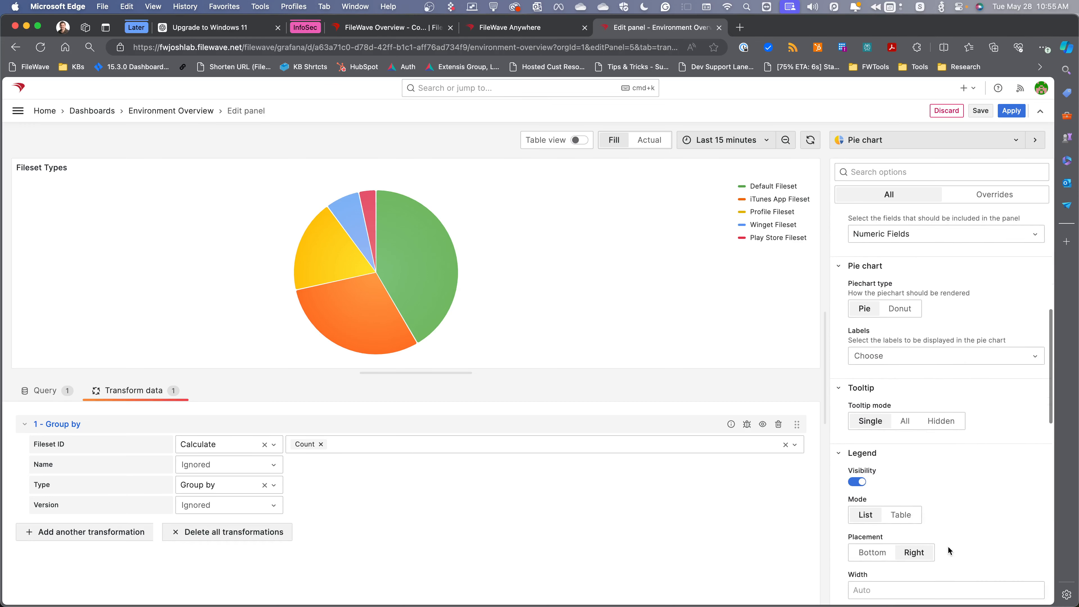
pyautogui.scroll(-10, 947, 545)
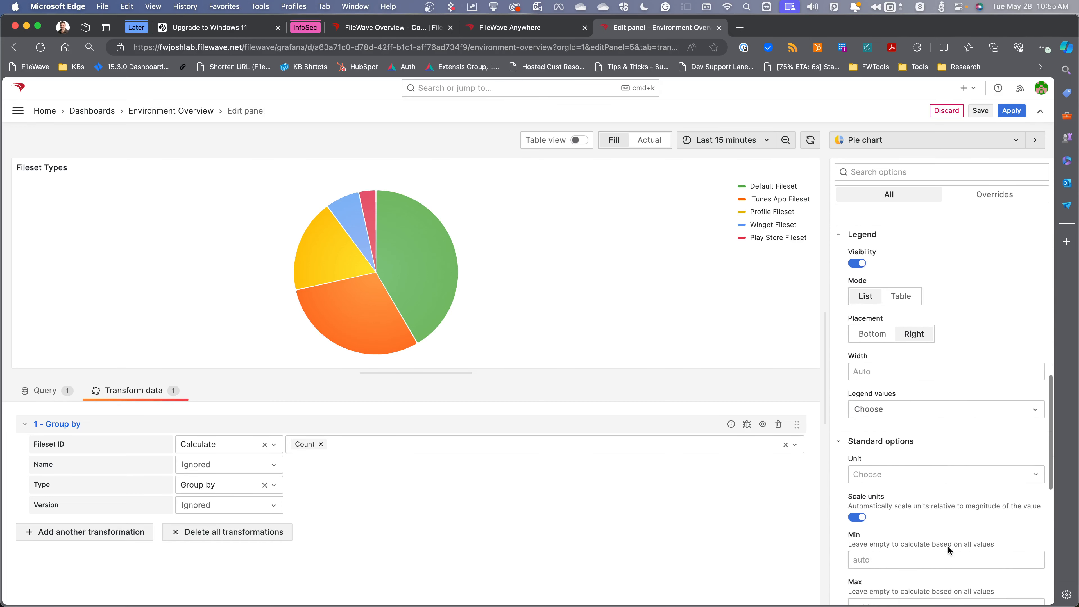
pyautogui.scroll(-5, 947, 545)
pyautogui.scroll(-13, 947, 546)
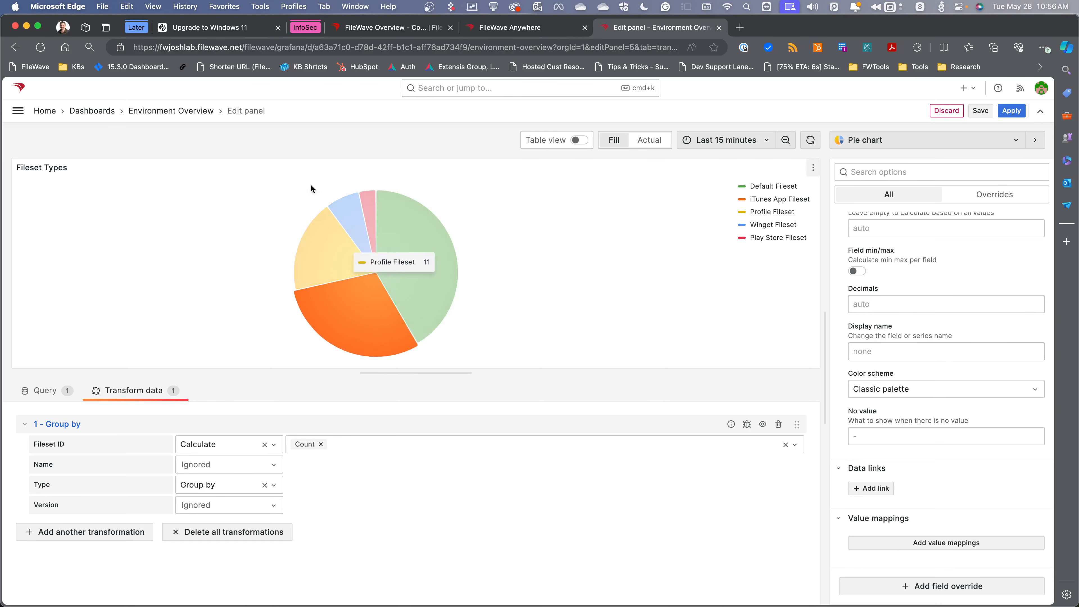
# - Return to the Environment Overview dashboard and look over its panels down to the OS Patch Status section
pyautogui.click(168, 111)
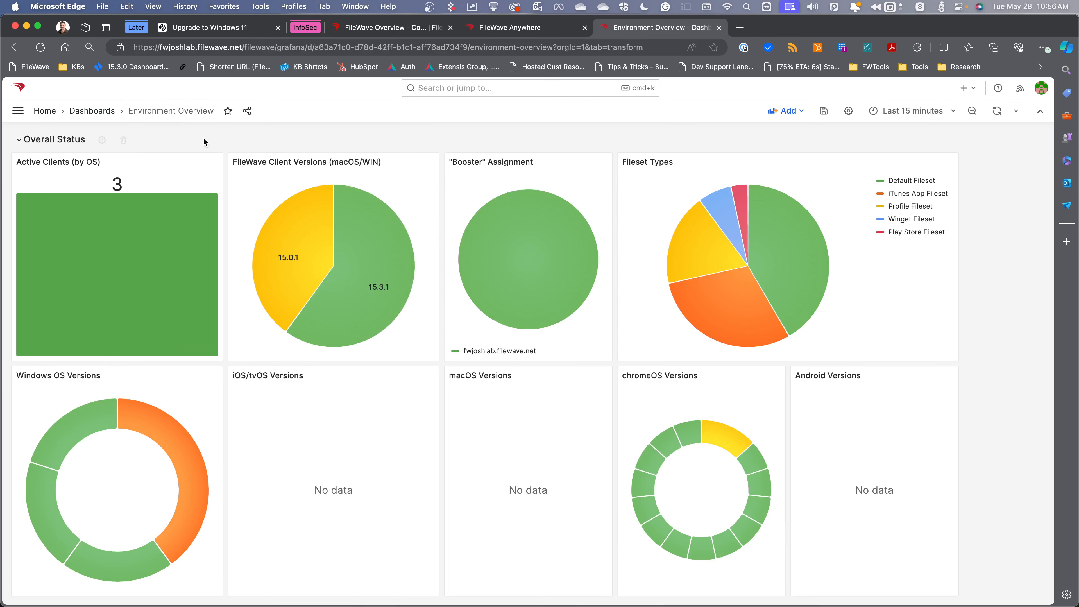
pyautogui.scroll(-3, 417, 345)
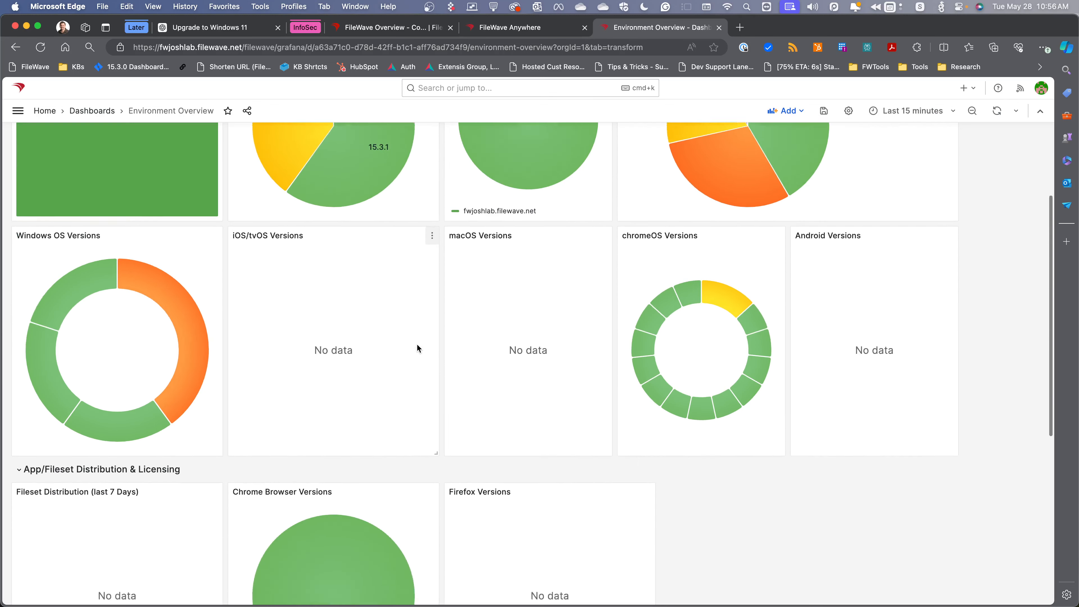
pyautogui.scroll(-7, 417, 348)
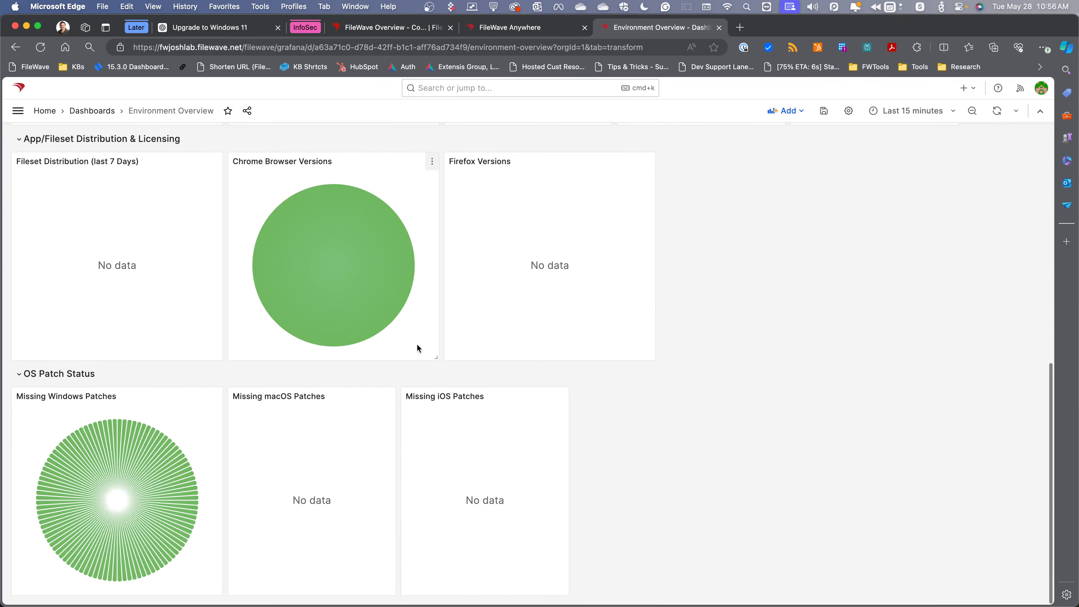